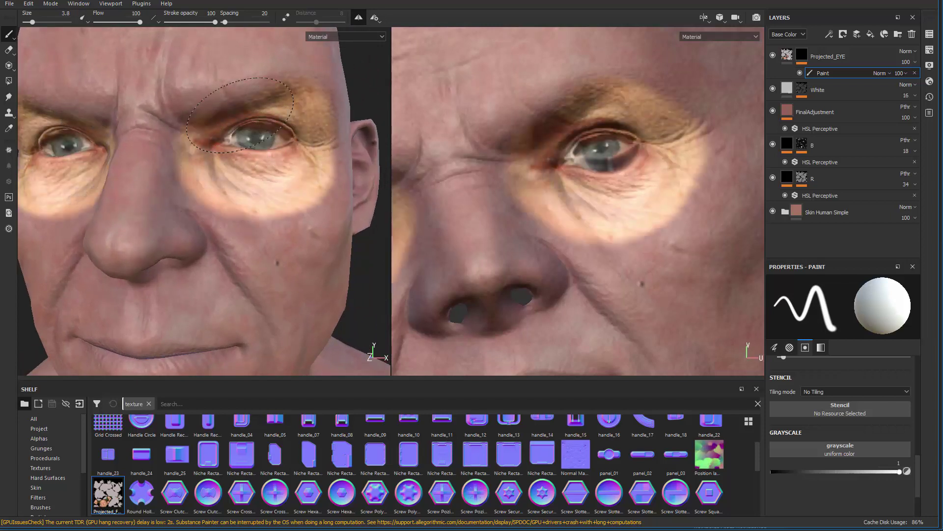
Step: Paint white on the Projected_EYE mask to reveal the projected texture around the eye, brow and upper cheek
{"action": "mouse_move", "coordinate": [206, 156]}
{"action": "left_mouse_down"}
{"action": "mouse_move", "coordinate": [267, 184]}
{"action": "mouse_move", "coordinate": [207, 133]}
{"action": "mouse_move", "coordinate": [193, 149]}
{"action": "mouse_move", "coordinate": [274, 200]}
{"action": "mouse_move", "coordinate": [290, 111]}
{"action": "left_mouse_up"}
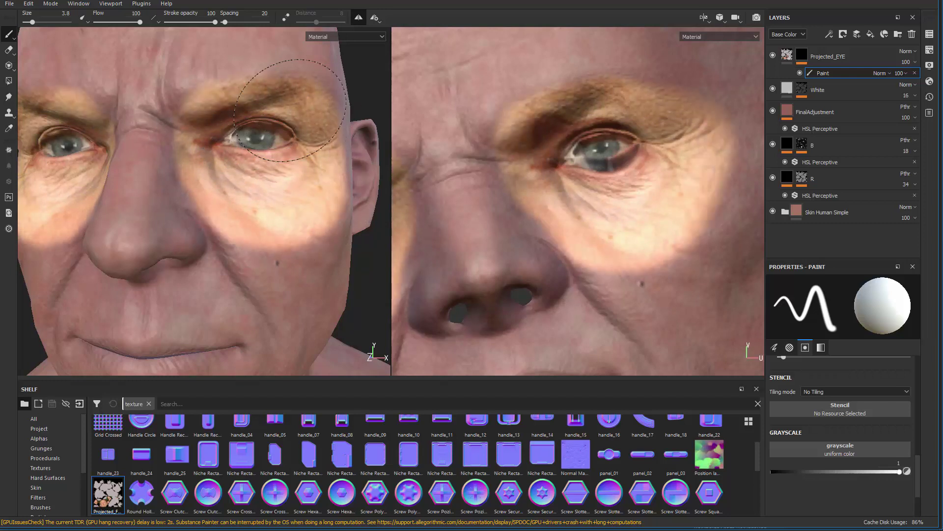
{"action": "right_click_drag", "start_coordinate": [220, 198], "coordinate": [200, 151], "text": "alt"}
{"action": "mouse_move", "coordinate": [200, 150]}
{"action": "left_mouse_down", "text": "alt"}
{"action": "mouse_move", "coordinate": [246, 228]}
{"action": "mouse_move", "coordinate": [252, 213]}
{"action": "mouse_move", "coordinate": [240, 191]}
{"action": "mouse_move", "coordinate": [279, 212]}
{"action": "left_mouse_up", "text": "alt"}
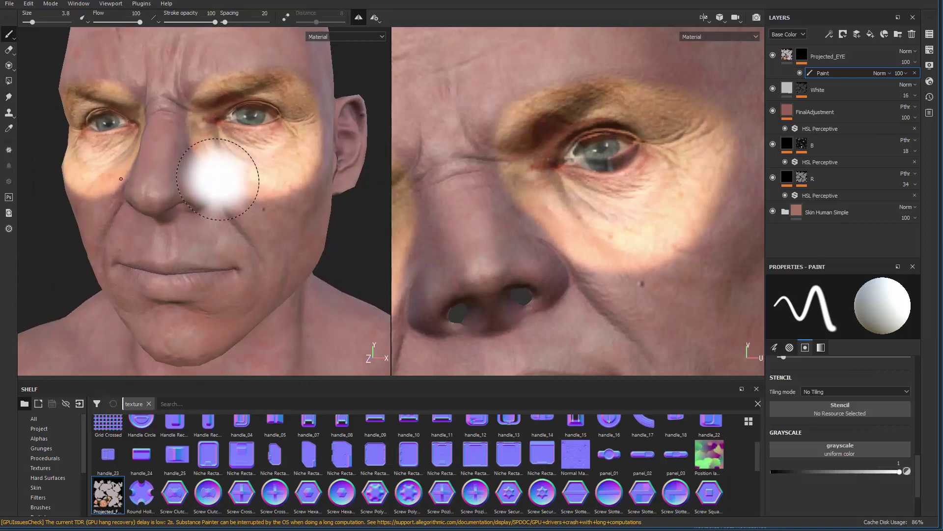
Step: Blend the projected patch's edges on the mask by alternating black and white strokes with brush size 8.23 and flow 53
{"action": "key", "text": "x"}
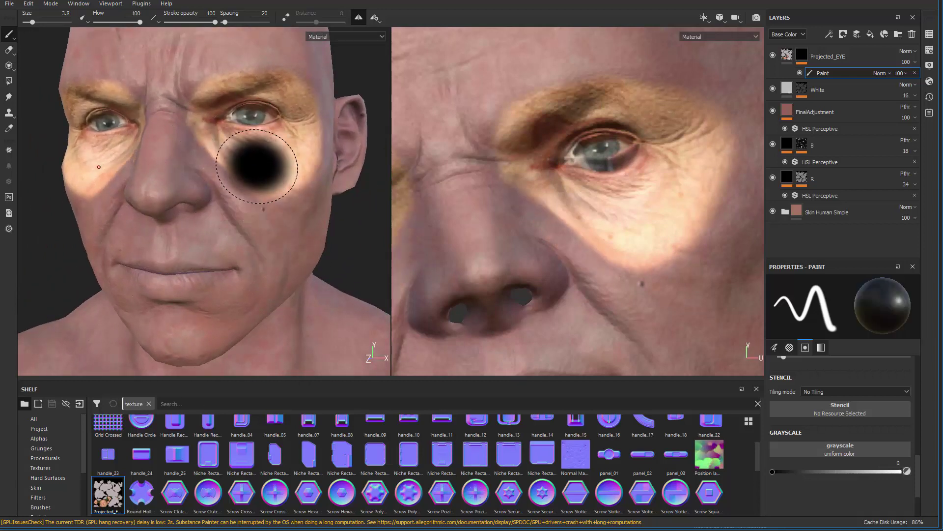
{"action": "right_click_drag", "start_coordinate": [257, 166], "coordinate": [271, 165], "text": "ctrl"}
{"action": "mouse_move", "coordinate": [272, 164]}
{"action": "left_mouse_down", "text": "ctrl"}
{"action": "mouse_move", "coordinate": [244, 164]}
{"action": "mouse_move", "coordinate": [271, 164]}
{"action": "left_mouse_up", "text": "ctrl"}
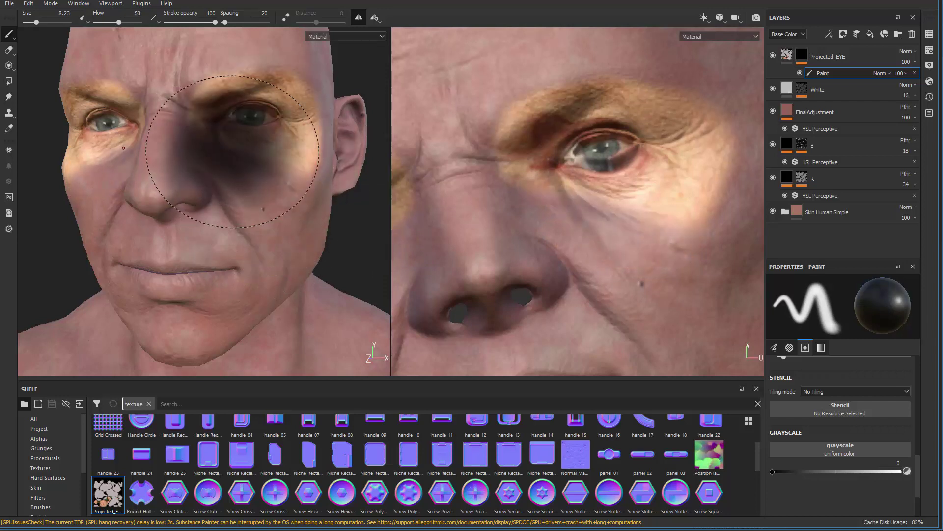
{"action": "key", "text": "x"}
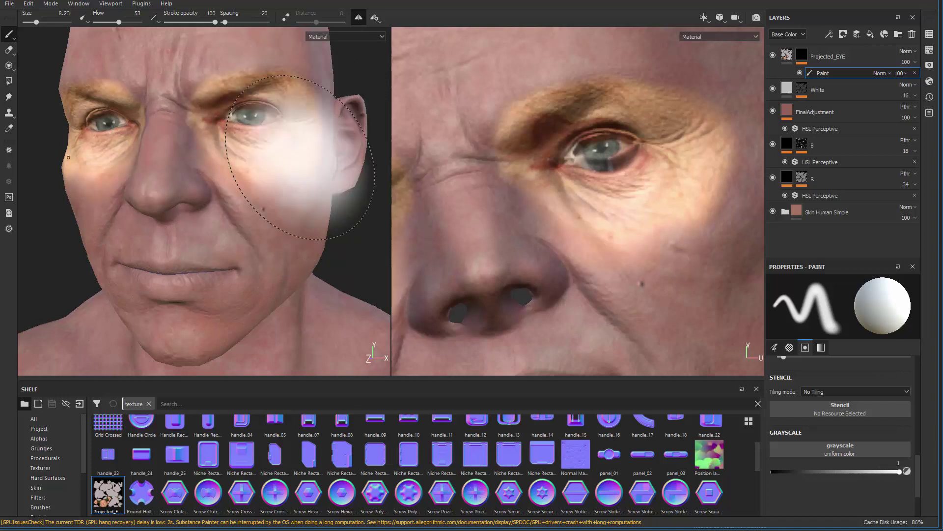
{"action": "key", "text": "x"}
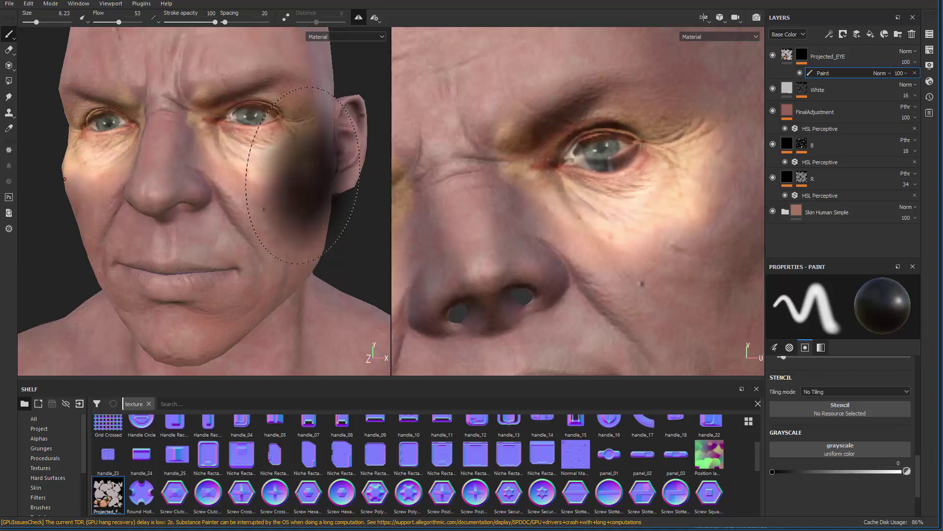
{"action": "key", "text": "x"}
{"action": "key", "text": "x"}
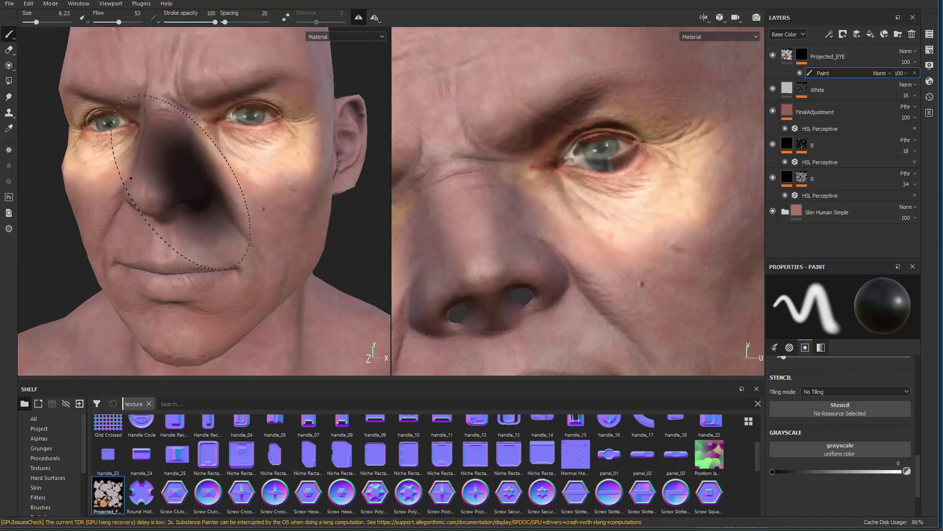
{"action": "key", "text": "x"}
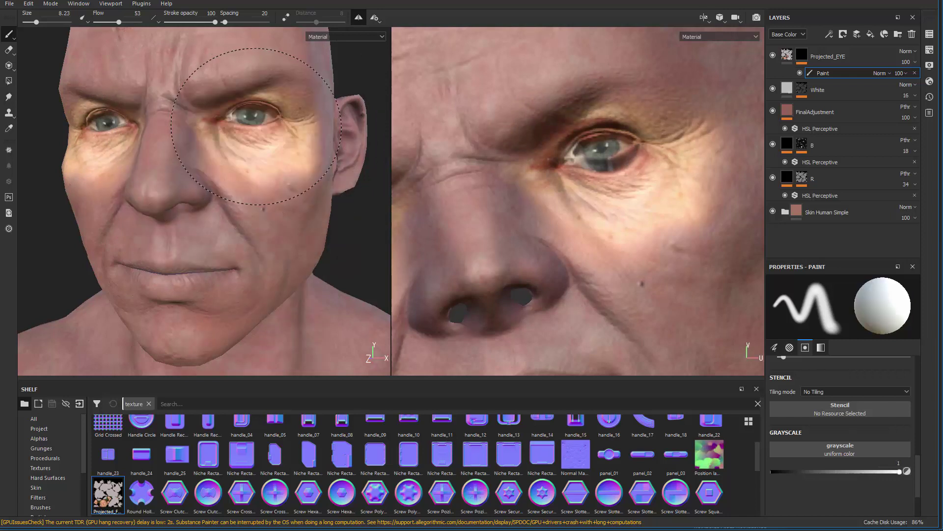
Step: Fade the projection further on the lower cheek with black strokes, and reduce the brush size to 1.88
{"action": "mouse_move", "coordinate": [256, 126]}
{"action": "right_mouse_down", "text": "alt"}
{"action": "mouse_move", "coordinate": [164, 217]}
{"action": "mouse_move", "coordinate": [206, 196]}
{"action": "right_mouse_up", "text": "alt"}
{"action": "key", "text": "x"}
{"action": "mouse_move", "coordinate": [305, 197]}
{"action": "left_mouse_down", "text": "alt"}
{"action": "mouse_move", "coordinate": [236, 199]}
{"action": "mouse_move", "coordinate": [270, 226]}
{"action": "left_mouse_up", "text": "alt"}
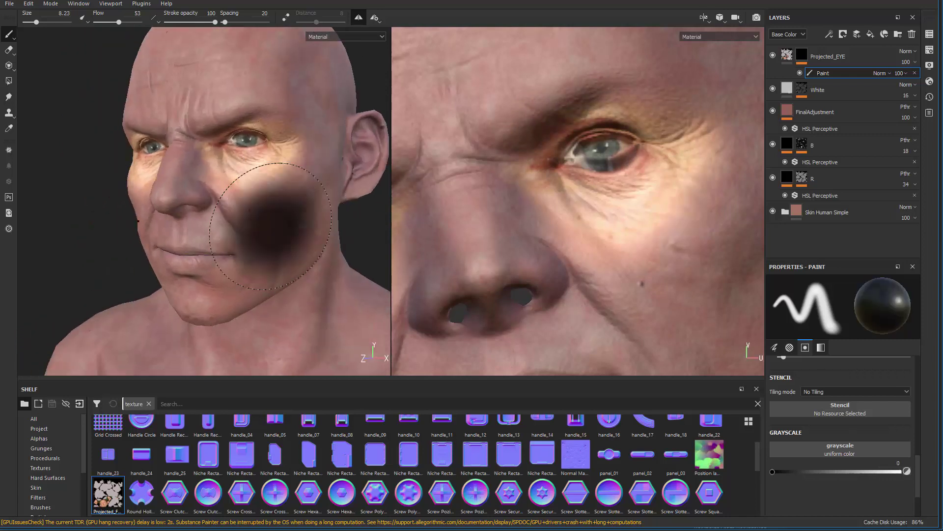
{"action": "left_click", "coordinate": [295, 201]}
{"action": "left_click_drag", "start_coordinate": [192, 284], "coordinate": [252, 282], "text": "alt"}
{"action": "right_click_drag", "start_coordinate": [252, 282], "coordinate": [353, 261], "text": "alt"}
{"action": "middle_click_drag", "start_coordinate": [165, 79], "coordinate": [233, 212], "text": "alt"}
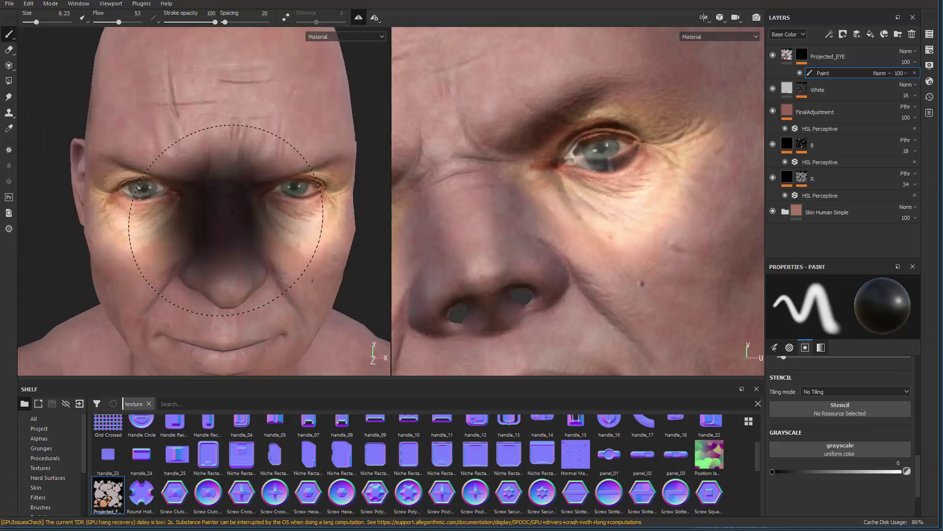
{"action": "left_click_drag", "start_coordinate": [226, 221], "coordinate": [261, 183], "text": "alt"}
{"action": "middle_click_drag", "start_coordinate": [261, 183], "coordinate": [248, 169], "text": "alt"}
{"action": "mouse_move", "coordinate": [248, 170]}
{"action": "right_mouse_down", "text": "alt"}
{"action": "mouse_move", "coordinate": [307, 177]}
{"action": "mouse_move", "coordinate": [265, 155]}
{"action": "right_mouse_up", "text": "alt"}
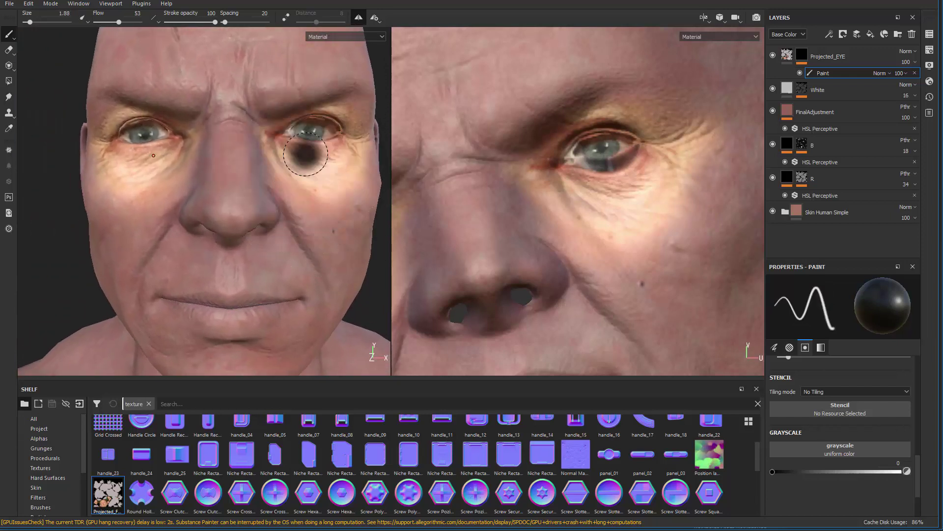
{"action": "middle_click_drag", "start_coordinate": [256, 188], "coordinate": [259, 152], "text": "alt"}
Step: Add a Blur filter to the Projected_EYE mask and set its blur intensity to 4.82
{"action": "left_click", "coordinate": [799, 53]}
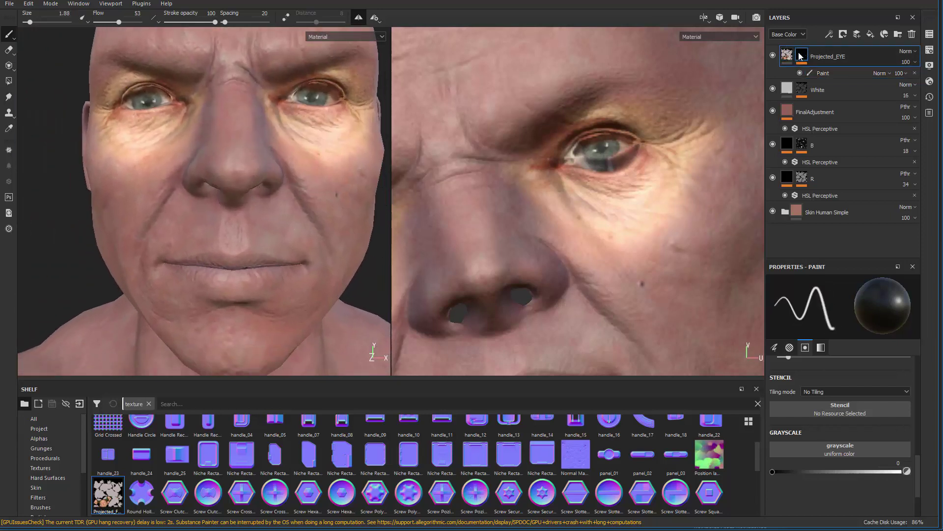
{"action": "left_click", "coordinate": [829, 36]}
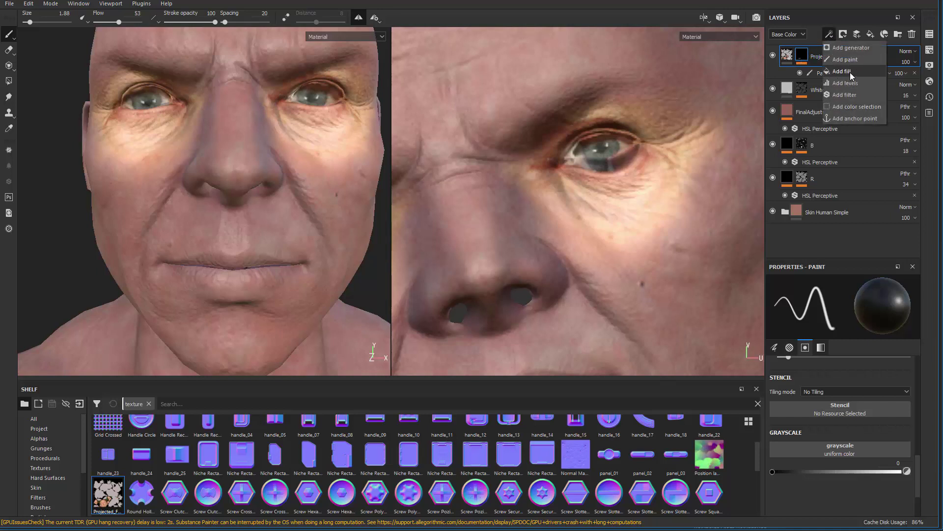
{"action": "left_click", "coordinate": [854, 94]}
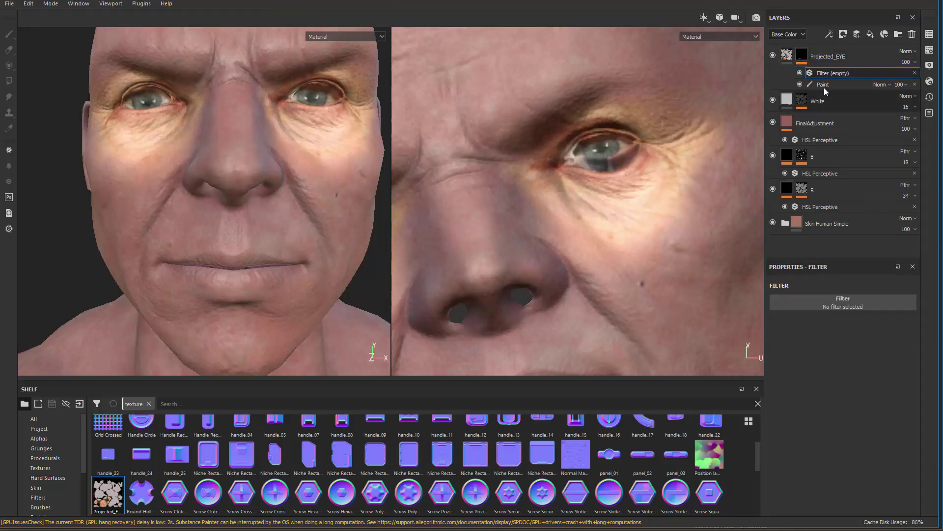
{"action": "left_click", "coordinate": [822, 306]}
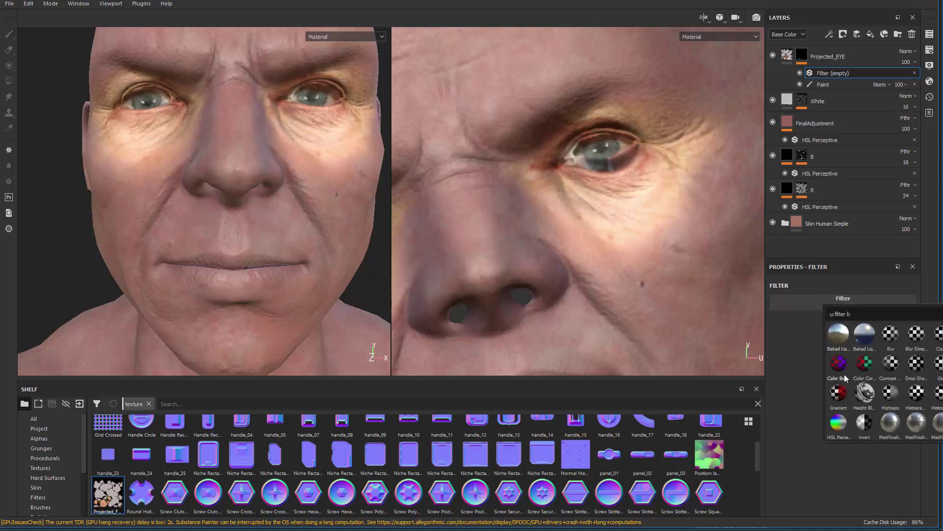
{"action": "type", "text": "blur"}
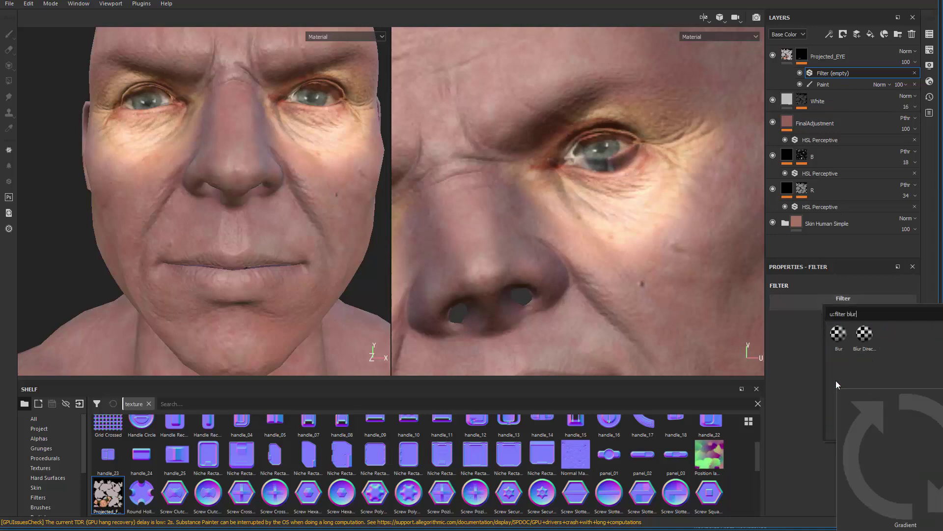
{"action": "left_click", "coordinate": [838, 334]}
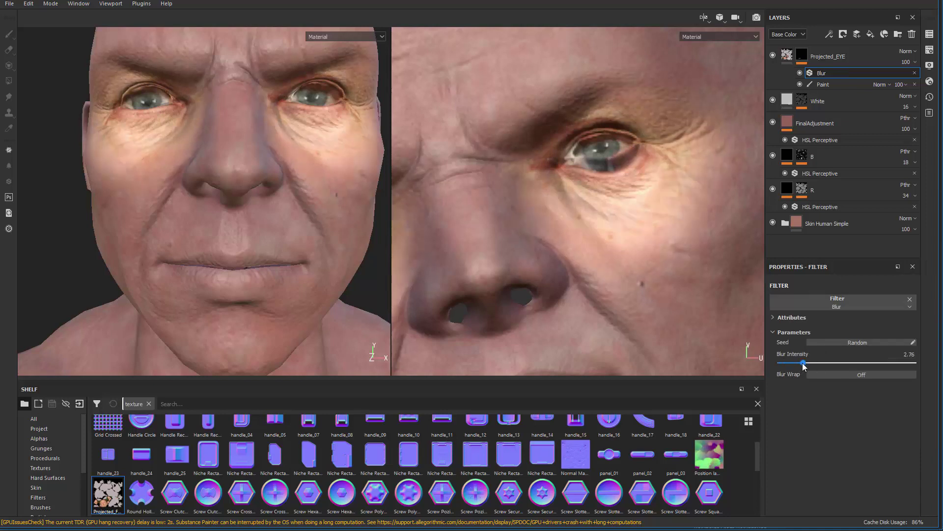
{"action": "left_click_drag", "start_coordinate": [803, 362], "coordinate": [822, 364]}
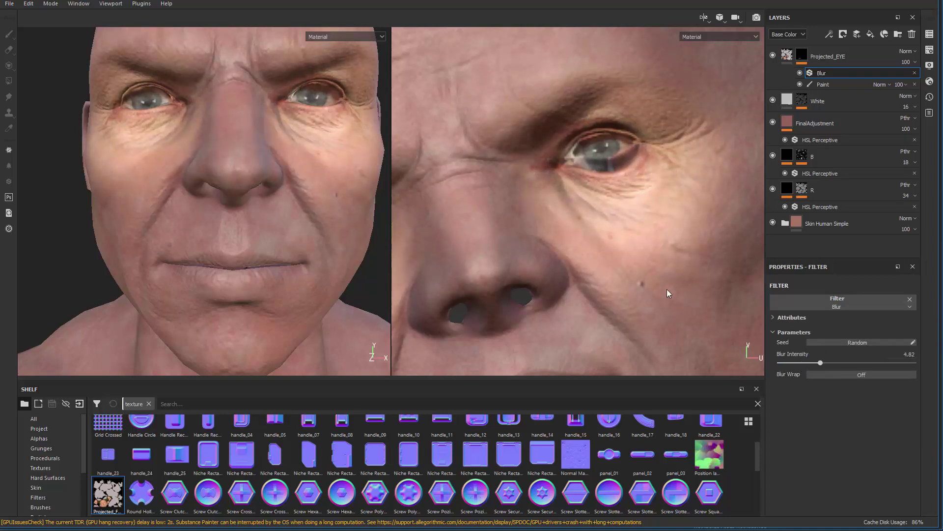
Step: Select the mask's Paint effect below the Blur and set a white brush of size 0.79 for work around the eye
{"action": "left_click_drag", "start_coordinate": [221, 123], "coordinate": [142, 197], "text": "alt"}
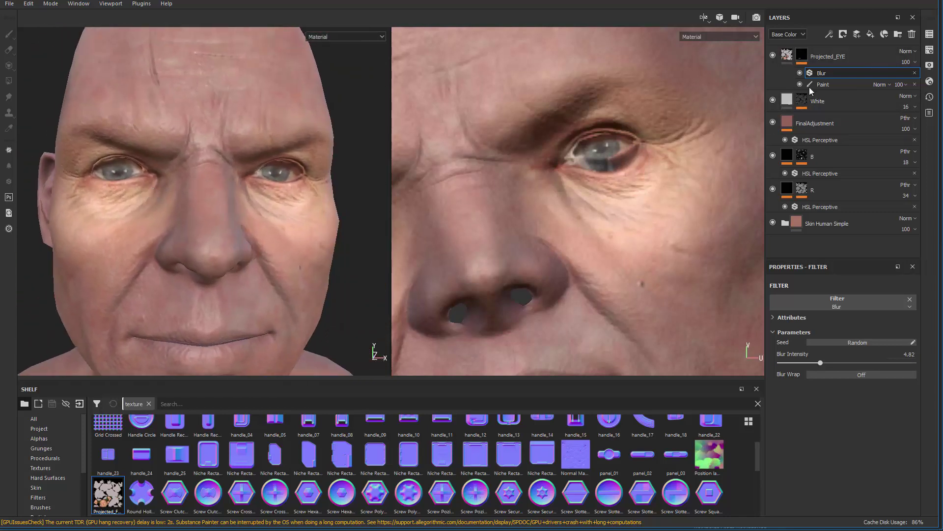
{"action": "left_click", "coordinate": [810, 87]}
{"action": "left_click_drag", "start_coordinate": [276, 217], "coordinate": [207, 224], "text": "alt"}
{"action": "right_click_drag", "start_coordinate": [207, 224], "coordinate": [326, 237], "text": "alt"}
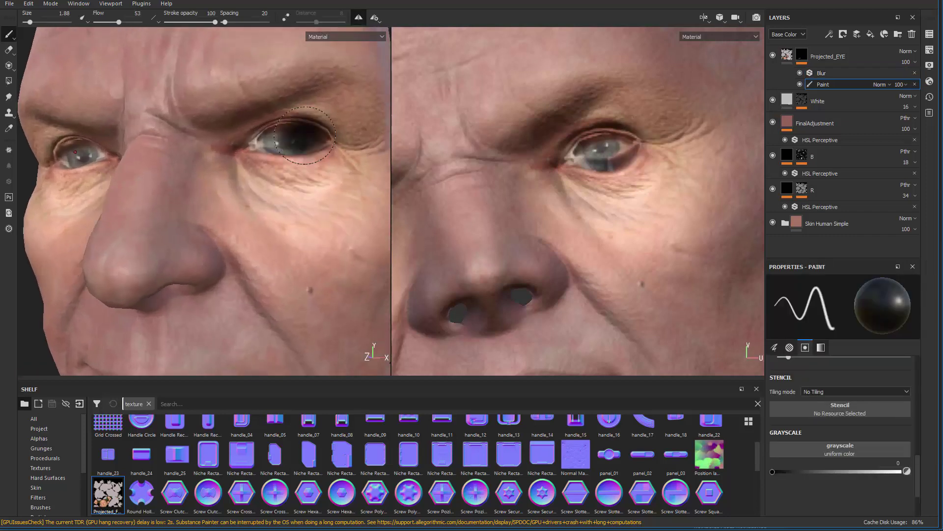
{"action": "mouse_move", "coordinate": [305, 135]}
{"action": "right_mouse_down", "text": "ctrl"}
{"action": "mouse_move", "coordinate": [295, 138]}
{"action": "mouse_move", "coordinate": [320, 99]}
{"action": "right_mouse_up", "text": "ctrl"}
{"action": "key", "text": "x"}
{"action": "middle_click_drag", "start_coordinate": [320, 98], "coordinate": [224, 185], "text": "alt"}
{"action": "mouse_move", "coordinate": [275, 197]}
{"action": "right_mouse_down", "text": "alt"}
{"action": "mouse_move", "coordinate": [299, 176]}
{"action": "mouse_move", "coordinate": [295, 169]}
{"action": "right_mouse_up", "text": "alt"}
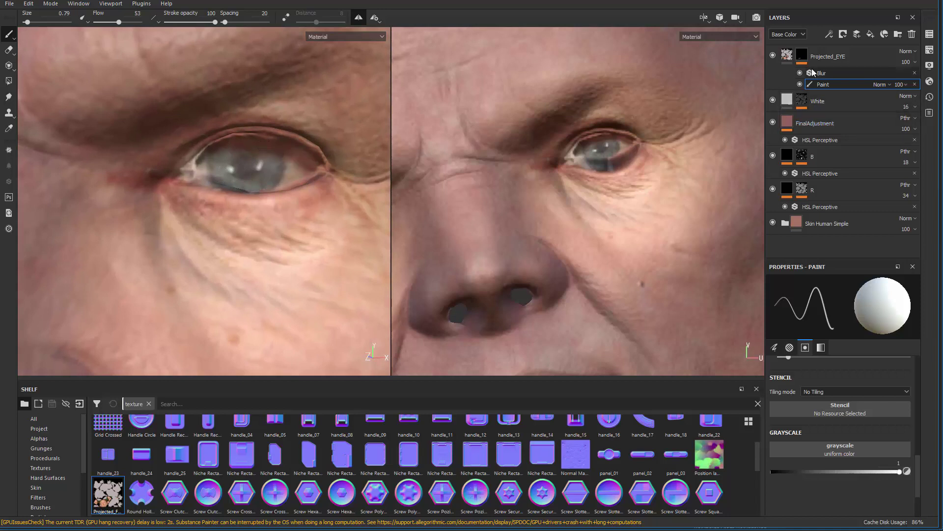
Step: Add a new paint effect above the Blur filter in the Projected_EYE mask
{"action": "left_click", "coordinate": [823, 56]}
{"action": "right_click", "coordinate": [804, 52]}
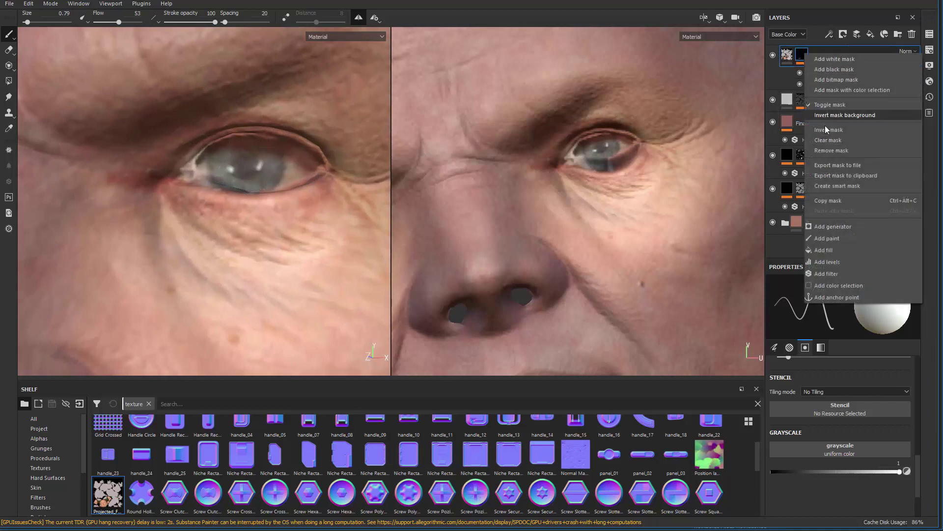
{"action": "left_click", "coordinate": [834, 239]}
{"action": "scroll", "coordinate": [354, 185], "scroll_direction": "up", "scroll_amount": 1}
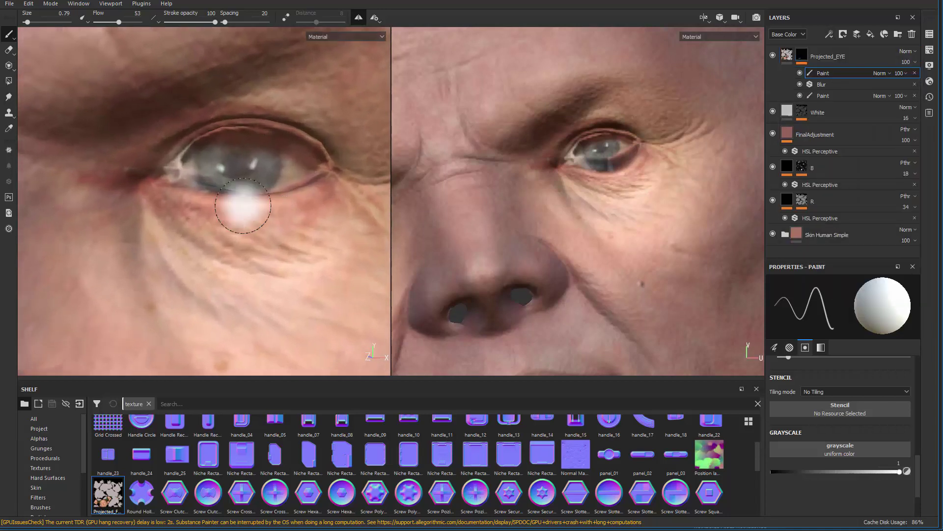
Step: Paint black over the eye surface on the mask to remove the projected eyeball, including its lower edge
{"action": "key", "text": "x"}
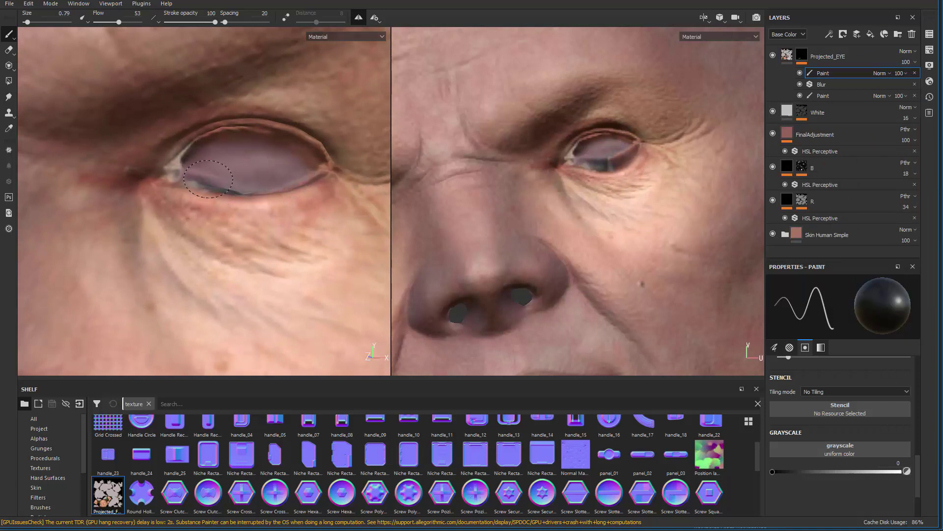
{"action": "right_click_drag", "start_coordinate": [314, 194], "coordinate": [179, 103], "text": "alt"}
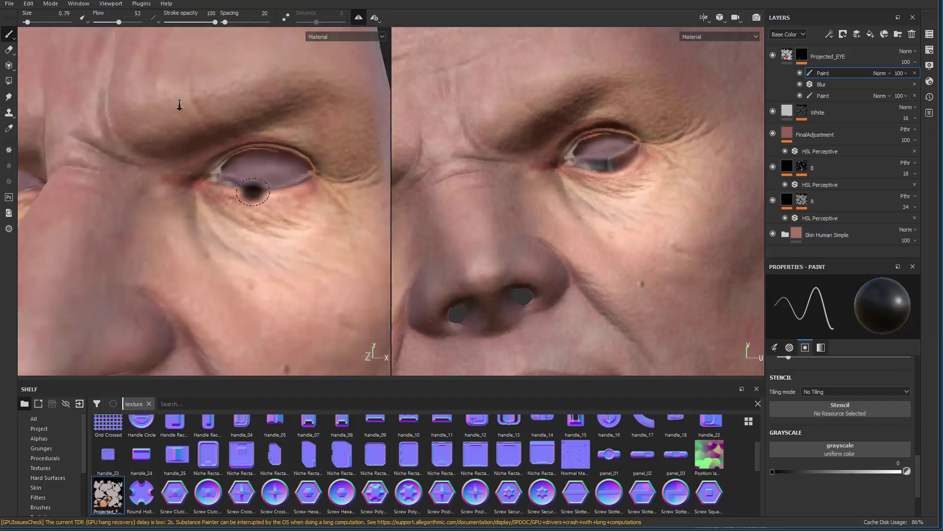
{"action": "left_click_drag", "start_coordinate": [179, 103], "coordinate": [229, 196], "text": "alt"}
{"action": "right_click_drag", "start_coordinate": [230, 196], "coordinate": [361, 368], "text": "alt"}
{"action": "left_click_drag", "start_coordinate": [275, 295], "coordinate": [142, 221], "text": "alt"}
{"action": "right_click_drag", "start_coordinate": [142, 221], "coordinate": [169, 248], "text": "alt"}
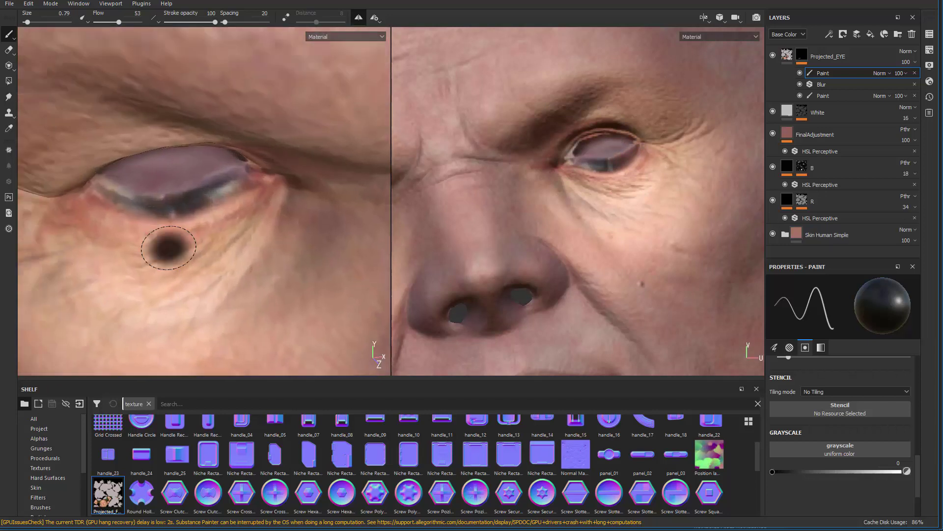
{"action": "left_click_drag", "start_coordinate": [133, 197], "coordinate": [224, 199]}
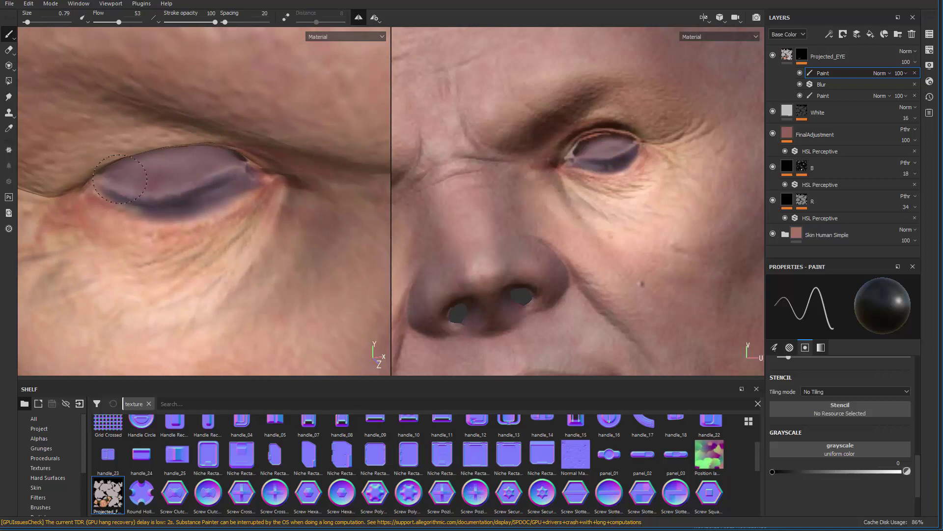
Step: Mask out the projected texture remaining at the eye's inner corner with black strokes
{"action": "right_click_drag", "start_coordinate": [150, 206], "coordinate": [123, 143], "text": "alt"}
{"action": "left_click_drag", "start_coordinate": [122, 143], "coordinate": [15, 174], "text": "alt"}
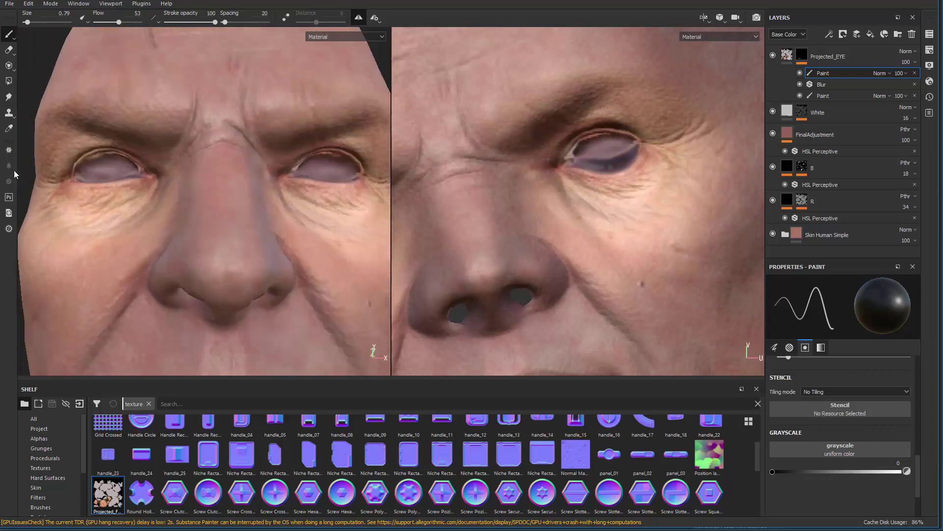
{"action": "left_click_drag", "start_coordinate": [226, 231], "coordinate": [143, 238], "text": "alt"}
{"action": "right_click_drag", "start_coordinate": [143, 238], "coordinate": [221, 275], "text": "alt"}
{"action": "left_click_drag", "start_coordinate": [261, 157], "coordinate": [243, 156], "text": "alt"}
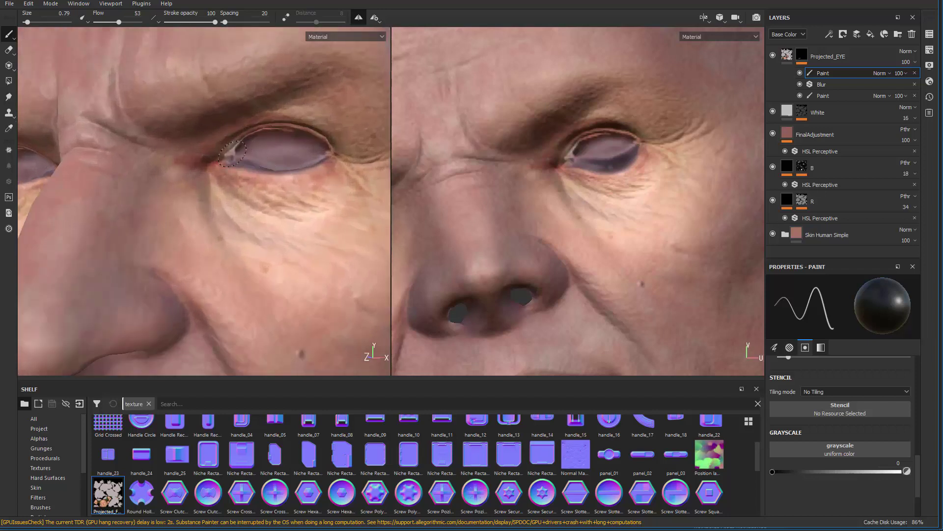
{"action": "right_click_drag", "start_coordinate": [324, 152], "coordinate": [246, 148], "text": "alt"}
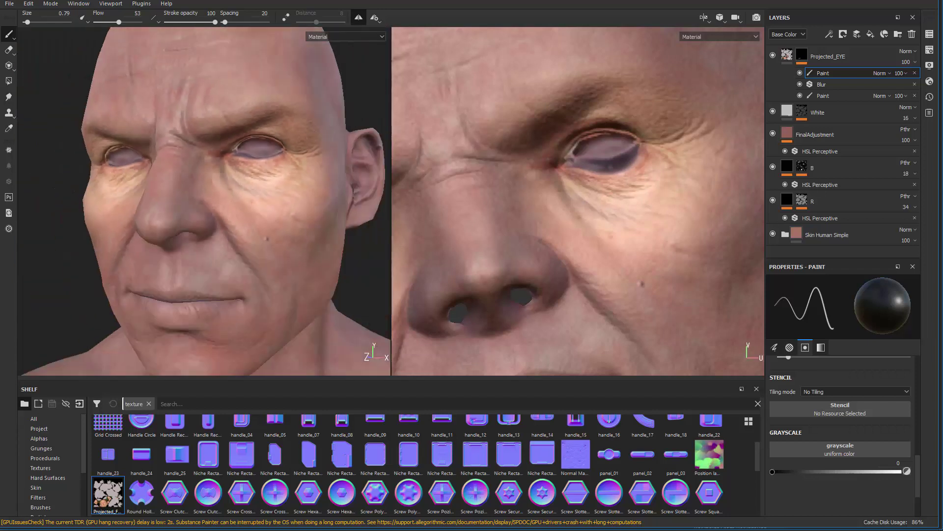
{"action": "left_click_drag", "start_coordinate": [172, 211], "coordinate": [221, 217], "text": "alt"}
{"action": "middle_click_drag", "start_coordinate": [221, 217], "coordinate": [236, 237], "text": "alt"}
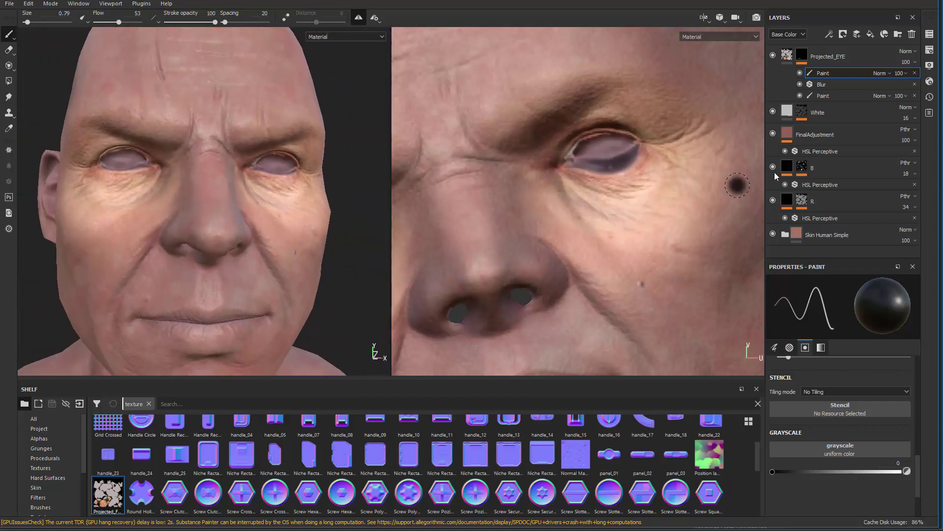
Step: Add an HSL Perceptive filter to the content of the Projected_EYE layer
{"action": "left_click", "coordinate": [793, 60]}
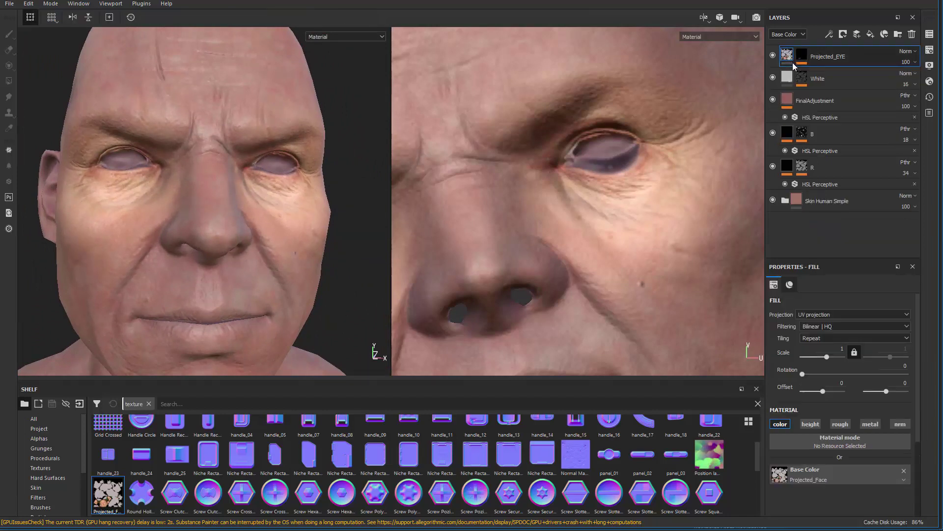
{"action": "left_click_drag", "start_coordinate": [209, 210], "coordinate": [160, 295], "text": "alt"}
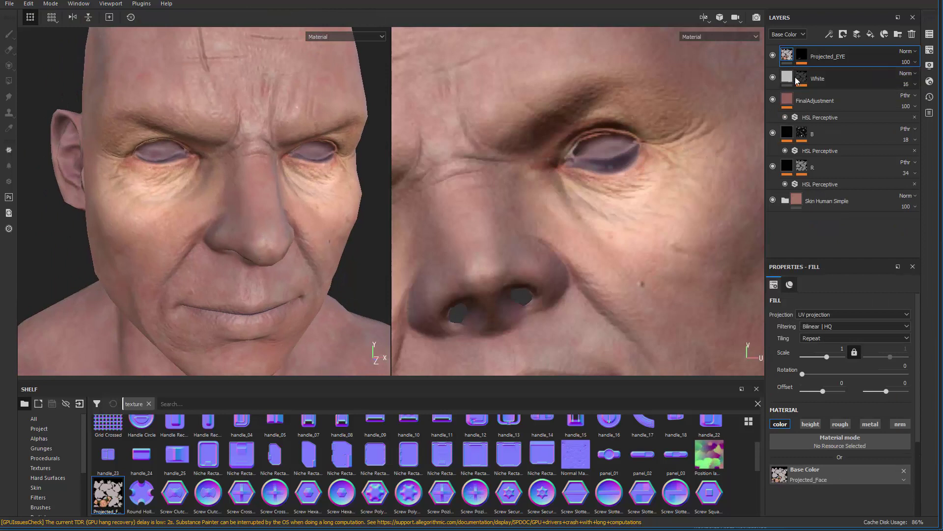
{"action": "right_click", "coordinate": [788, 56]}
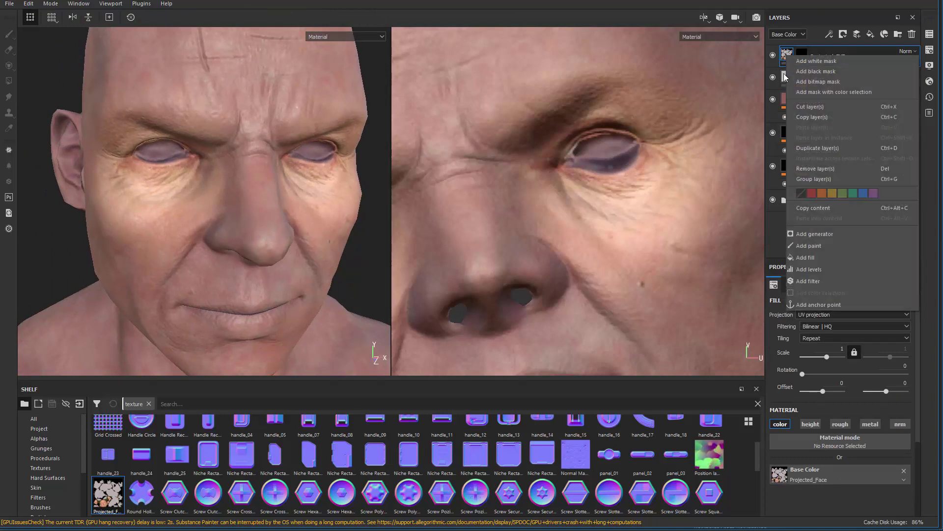
{"action": "left_click", "coordinate": [823, 280]}
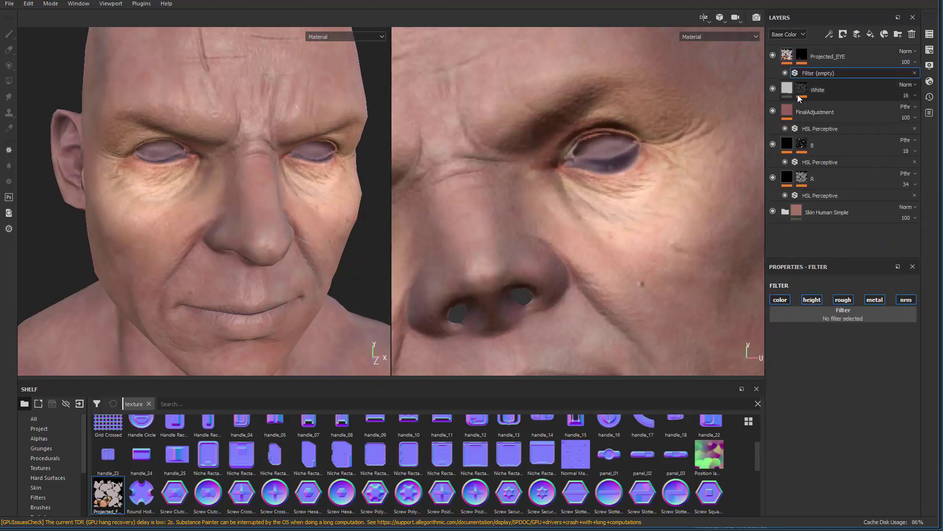
{"action": "left_click", "coordinate": [819, 317]}
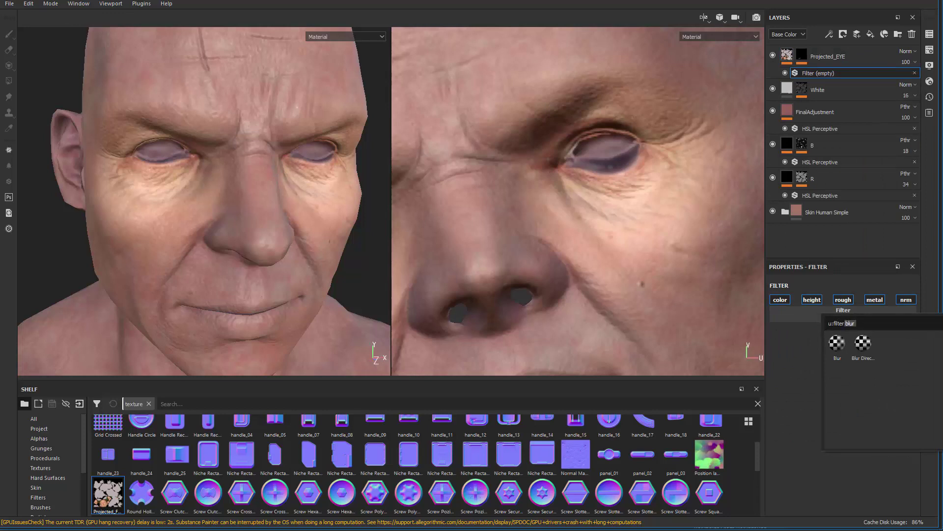
{"action": "type", "text": "h"}
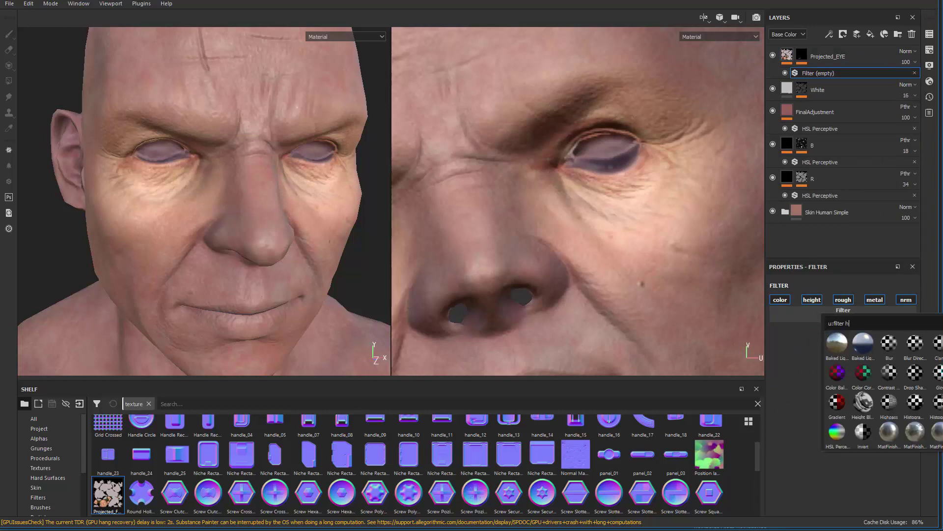
{"action": "left_click", "coordinate": [837, 432]}
Step: Show only the base color on the model and lower the HSL Perceptive filter's lightness to 0.35
{"action": "left_click_drag", "start_coordinate": [179, 224], "coordinate": [545, 283], "text": "alt"}
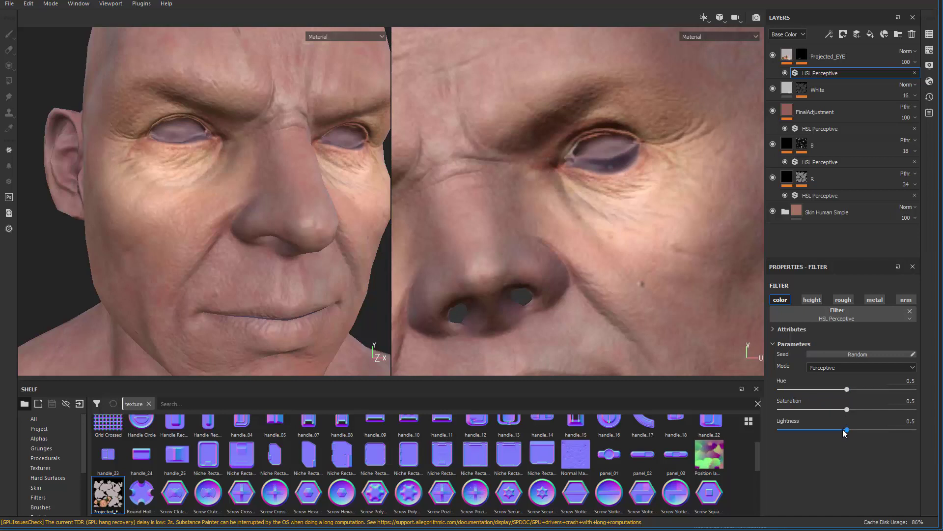
{"action": "left_click_drag", "start_coordinate": [304, 278], "coordinate": [205, 170], "text": "alt"}
{"action": "key", "text": "c"}
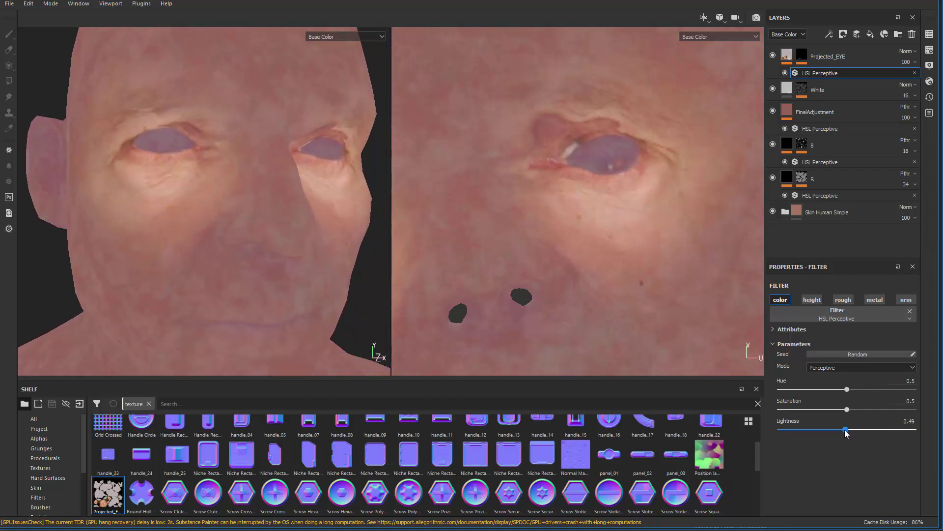
{"action": "left_click_drag", "start_coordinate": [841, 431], "coordinate": [827, 430]}
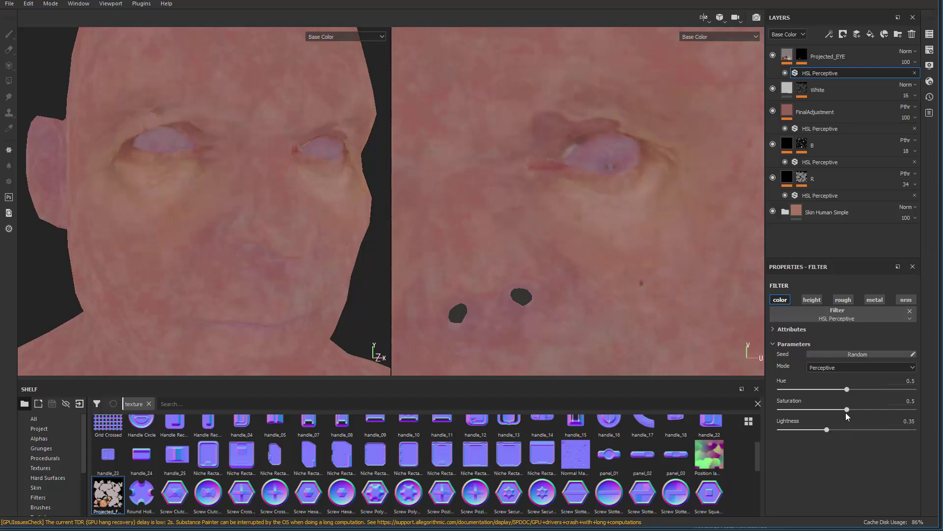
Step: Set the Projected_EYE filter's saturation to 0.44 and its hue to 0.46
{"action": "left_click", "coordinate": [846, 410]}
{"action": "key", "text": "ctrl+z"}
{"action": "left_click_drag", "start_coordinate": [839, 410], "coordinate": [838, 411]}
{"action": "left_click", "coordinate": [845, 390]}
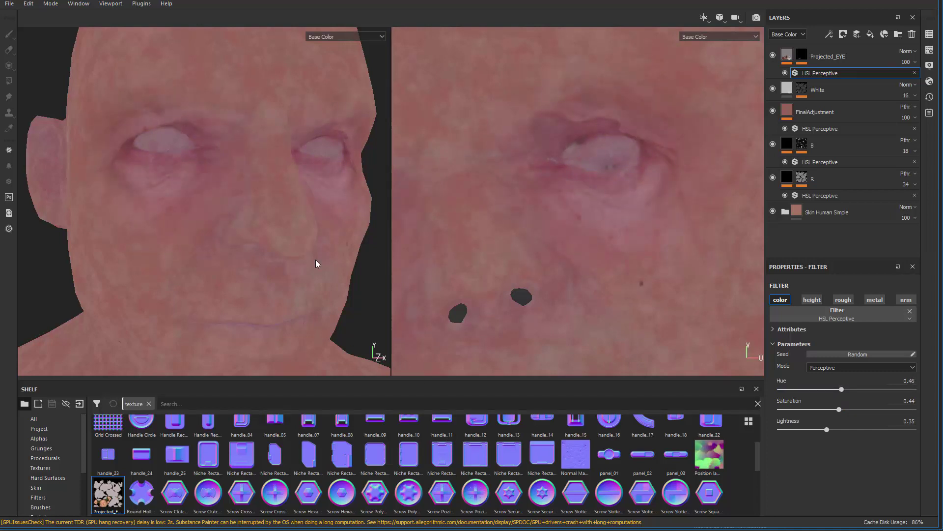
Step: Fine-tune the Projected_EYE filter's hue to 0.48 to match the eye area to the surrounding skin
{"action": "left_click_drag", "start_coordinate": [316, 264], "coordinate": [216, 239], "text": "alt"}
{"action": "scroll", "coordinate": [288, 290], "scroll_direction": "up", "scroll_amount": 2}
{"action": "left_click_drag", "start_coordinate": [288, 291], "coordinate": [278, 267], "text": "alt"}
{"action": "scroll", "coordinate": [278, 267], "scroll_direction": "up", "scroll_amount": 2}
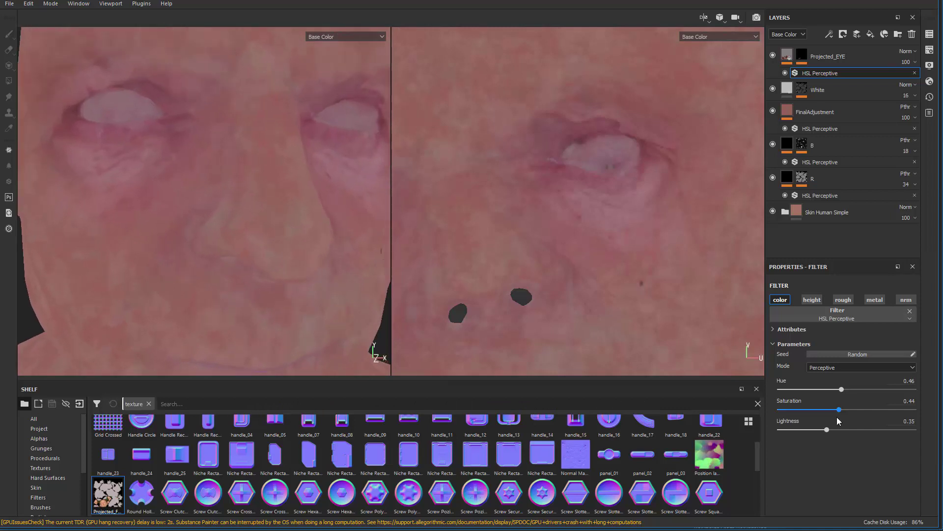
{"action": "left_click_drag", "start_coordinate": [842, 390], "coordinate": [846, 391]}
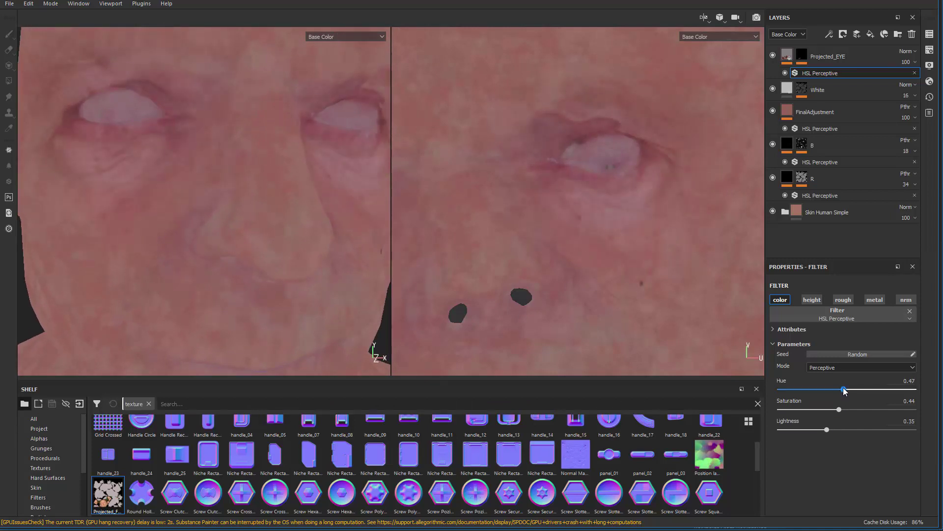
{"action": "scroll", "coordinate": [154, 175], "scroll_direction": "down", "scroll_amount": 3}
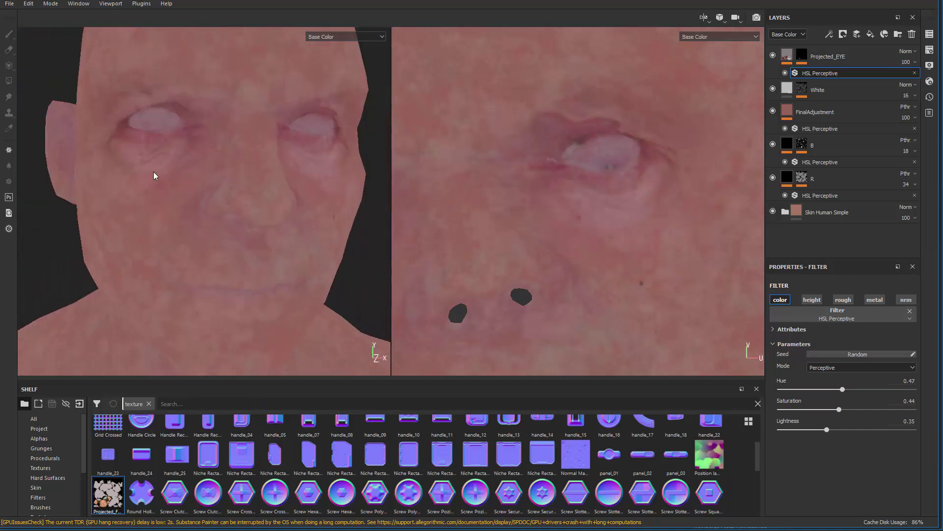
{"action": "mouse_move", "coordinate": [153, 175]}
{"action": "left_mouse_down", "text": "alt"}
{"action": "mouse_move", "coordinate": [98, 179]}
{"action": "mouse_move", "coordinate": [139, 185]}
{"action": "left_mouse_up", "text": "alt"}
{"action": "scroll", "coordinate": [174, 233], "scroll_direction": "up", "scroll_amount": 3}
{"action": "scroll", "coordinate": [176, 238], "scroll_direction": "up", "scroll_amount": 2}
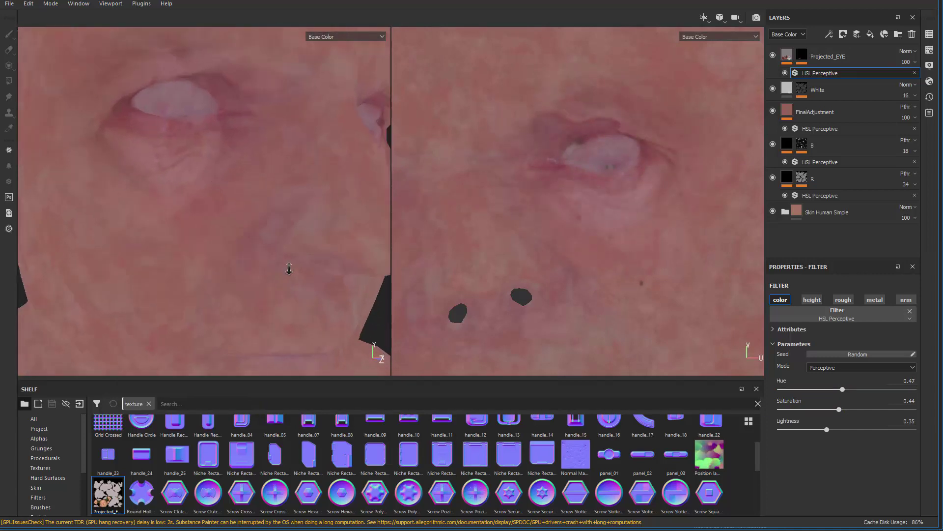
{"action": "left_click_drag", "start_coordinate": [842, 389], "coordinate": [845, 389]}
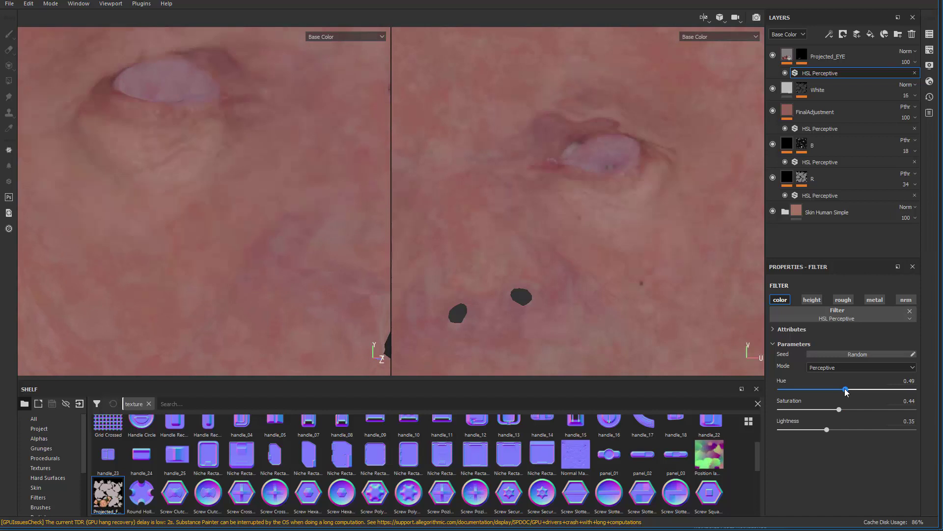
Step: Examine how the recolored eye areas match the surrounding skin on both sides of the face
{"action": "right_click_drag", "start_coordinate": [265, 227], "coordinate": [57, 123], "text": "alt"}
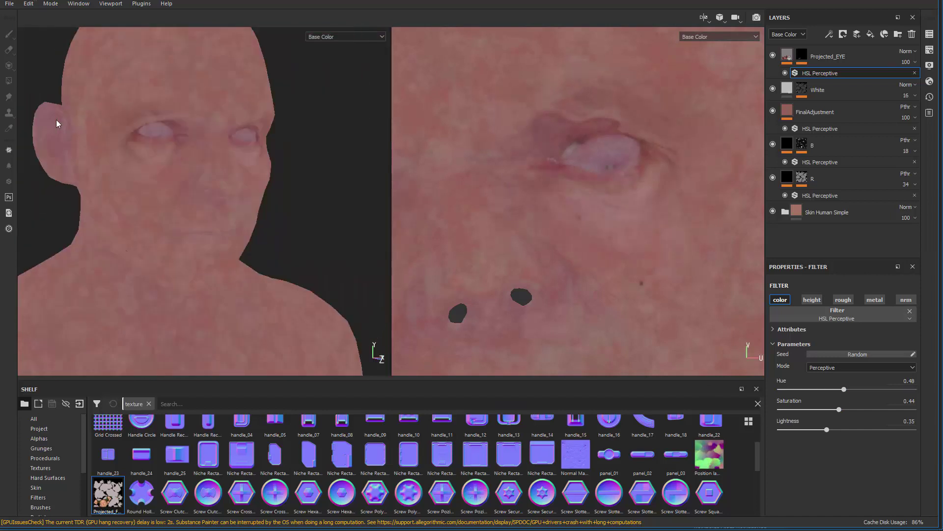
{"action": "left_click_drag", "start_coordinate": [186, 216], "coordinate": [100, 227], "text": "alt"}
{"action": "right_click_drag", "start_coordinate": [148, 246], "coordinate": [244, 339], "text": "alt"}
{"action": "middle_click_drag", "start_coordinate": [118, 236], "coordinate": [178, 243], "text": "alt"}
{"action": "right_click_drag", "start_coordinate": [178, 244], "coordinate": [211, 238], "text": "alt"}
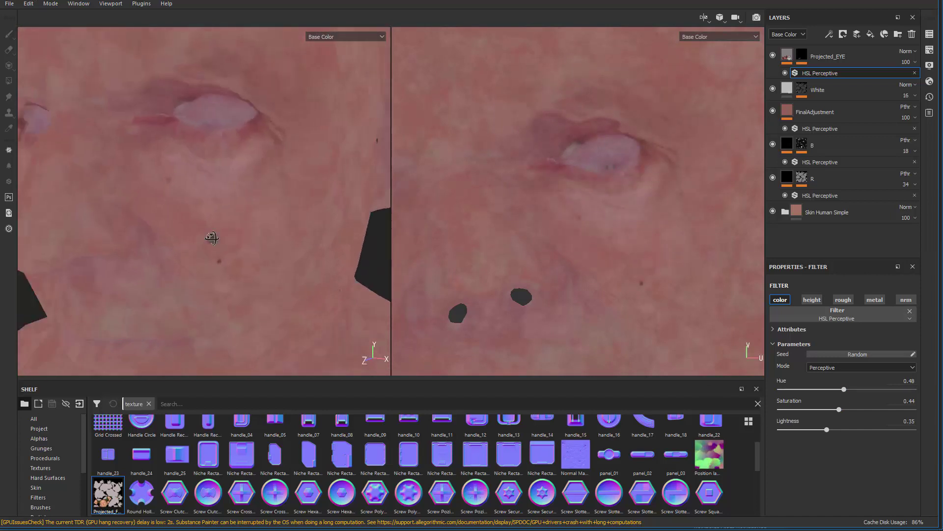
{"action": "left_click_drag", "start_coordinate": [245, 239], "coordinate": [268, 221], "text": "alt"}
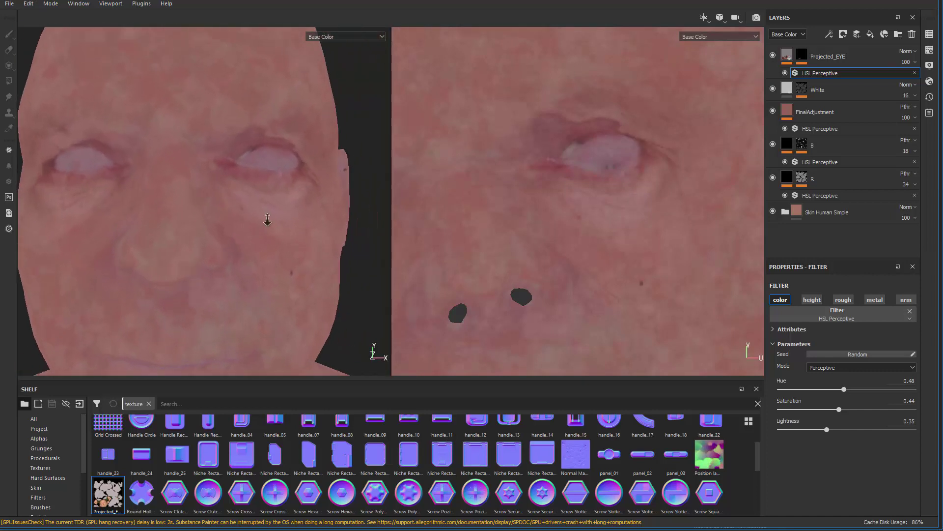
{"action": "right_click_drag", "start_coordinate": [267, 221], "coordinate": [290, 219], "text": "alt"}
Step: Fade the projected patch above the eye's inner corner with a black brush of size 1.51 on the mask's paint effect above the Blur
{"action": "left_click", "coordinate": [801, 56]}
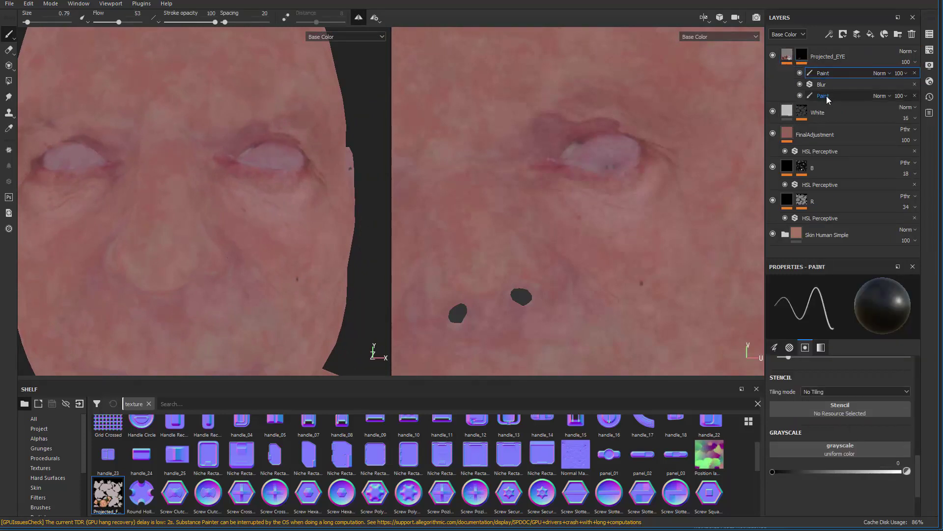
{"action": "left_click", "coordinate": [823, 95]}
{"action": "left_click_drag", "start_coordinate": [185, 190], "coordinate": [252, 282], "text": "alt"}
{"action": "right_click_drag", "start_coordinate": [252, 282], "coordinate": [297, 143], "text": "alt"}
{"action": "left_click_drag", "start_coordinate": [296, 143], "coordinate": [270, 138], "text": "alt"}
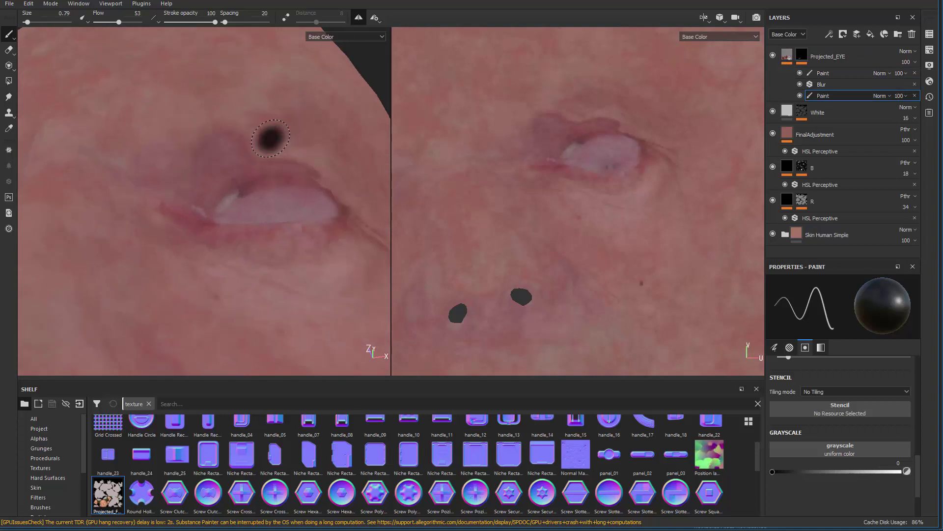
{"action": "mouse_move", "coordinate": [216, 148]}
{"action": "right_mouse_down", "text": "alt"}
{"action": "mouse_move", "coordinate": [265, 127]}
{"action": "mouse_move", "coordinate": [171, 137]}
{"action": "right_mouse_up", "text": "alt"}
{"action": "key", "text": "x"}
{"action": "key", "text": "x"}
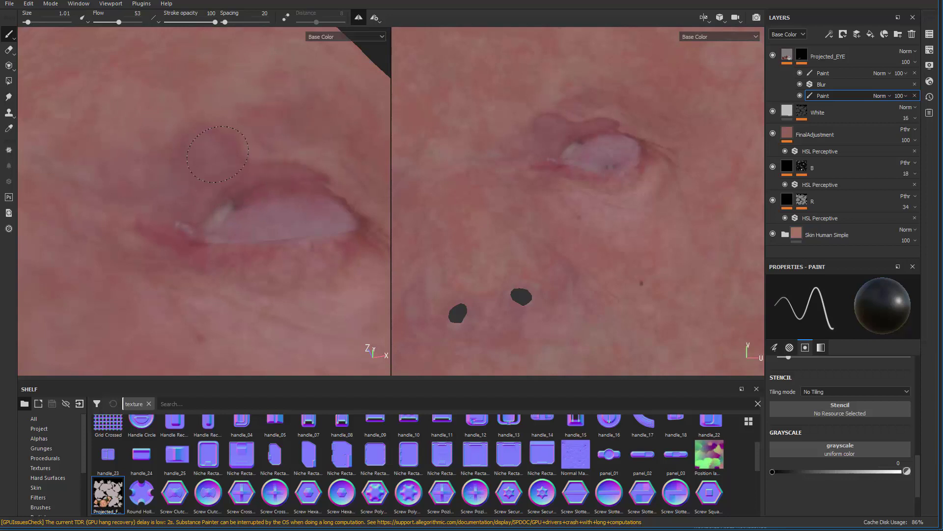
{"action": "left_click", "coordinate": [835, 73]}
{"action": "right_click_drag", "start_coordinate": [165, 184], "coordinate": [210, 153], "text": "ctrl"}
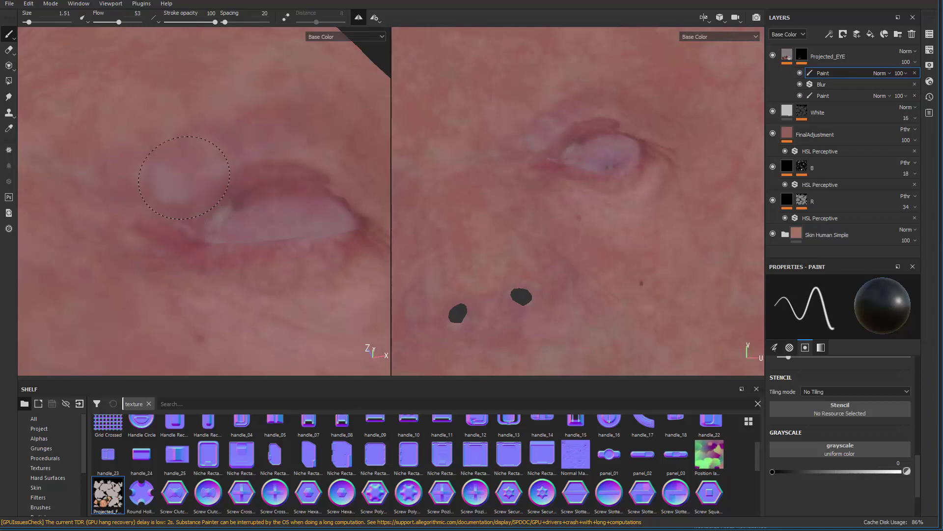
Step: Inspect the blended eye texture on the whole head from near and far and from several angles
{"action": "right_click_drag", "start_coordinate": [197, 148], "coordinate": [128, 63], "text": "alt"}
{"action": "mouse_move", "coordinate": [129, 63]}
{"action": "left_mouse_down", "text": "alt"}
{"action": "mouse_move", "coordinate": [190, 214]}
{"action": "mouse_move", "coordinate": [251, 209]}
{"action": "mouse_move", "coordinate": [219, 145]}
{"action": "mouse_move", "coordinate": [208, 143]}
{"action": "left_mouse_up", "text": "alt"}
{"action": "right_click_drag", "start_coordinate": [241, 138], "coordinate": [220, 213], "text": "alt"}
{"action": "left_click_drag", "start_coordinate": [220, 213], "coordinate": [211, 215], "text": "alt"}
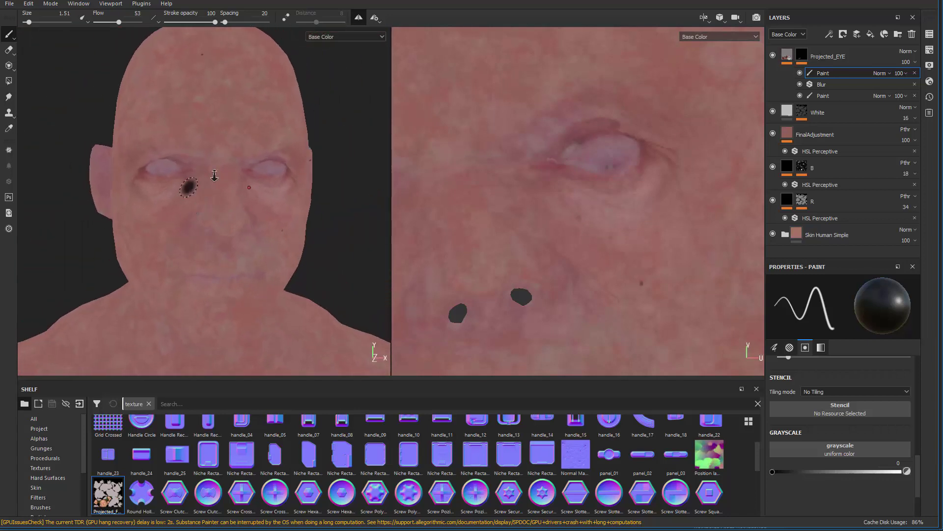
{"action": "right_click_drag", "start_coordinate": [189, 185], "coordinate": [261, 311], "text": "alt"}
{"action": "right_click_drag", "start_coordinate": [87, 136], "coordinate": [197, 172], "text": "alt"}
{"action": "mouse_move", "coordinate": [199, 184]}
{"action": "left_mouse_down", "text": "alt"}
{"action": "mouse_move", "coordinate": [142, 180]}
{"action": "mouse_move", "coordinate": [240, 194]}
{"action": "mouse_move", "coordinate": [185, 257]}
{"action": "mouse_move", "coordinate": [200, 255]}
{"action": "mouse_move", "coordinate": [241, 212]}
{"action": "left_mouse_up", "text": "alt"}
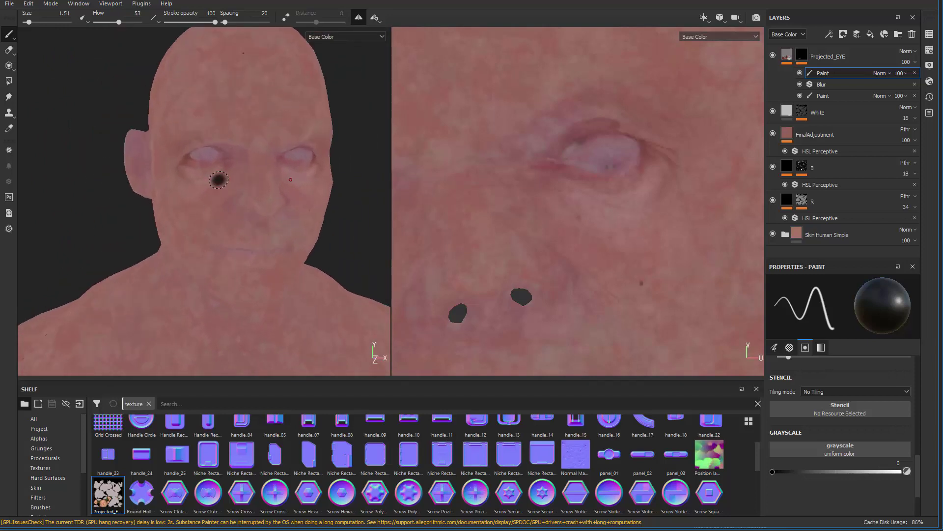
{"action": "right_click_drag", "start_coordinate": [224, 138], "coordinate": [269, 221], "text": "alt"}
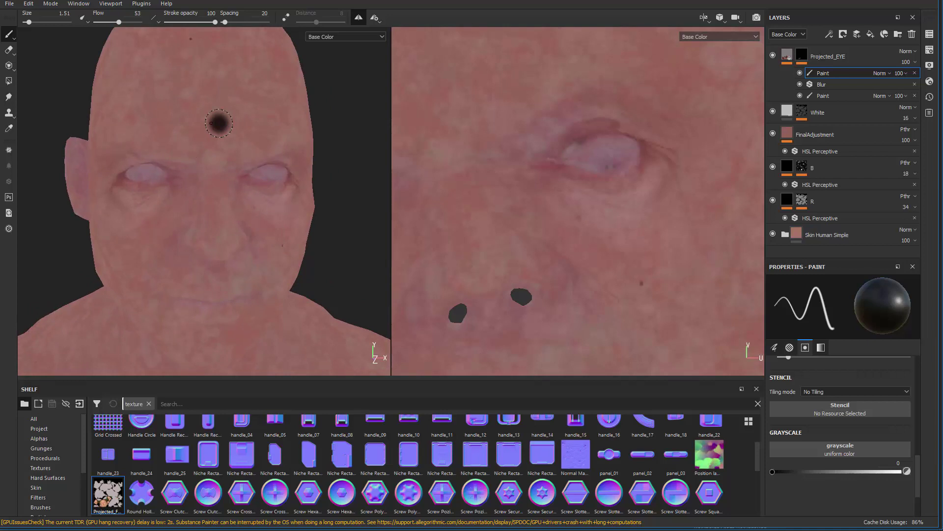
{"action": "left_click_drag", "start_coordinate": [341, 238], "coordinate": [273, 226], "text": "alt"}
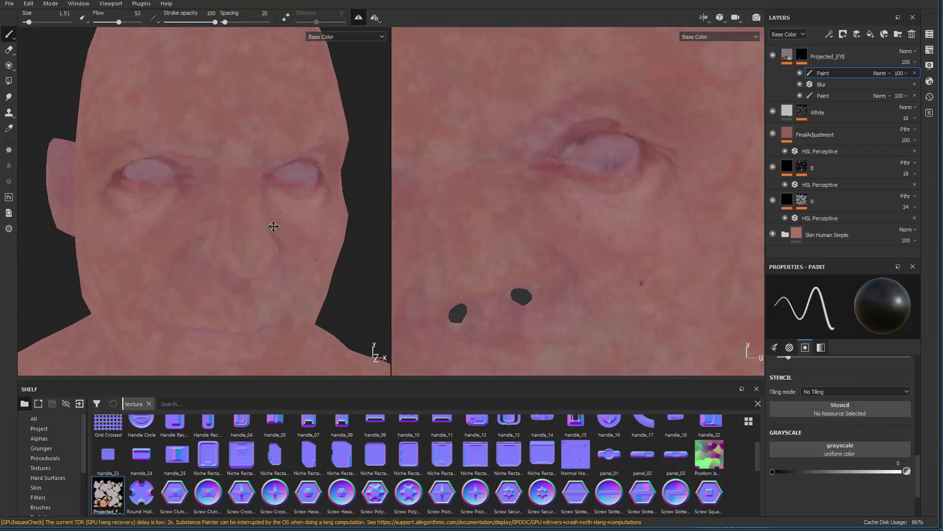
{"action": "middle_click_drag", "start_coordinate": [273, 226], "coordinate": [295, 211], "text": "alt"}
{"action": "middle_click_drag", "start_coordinate": [230, 212], "coordinate": [283, 178], "text": "alt"}
{"action": "right_click_drag", "start_coordinate": [290, 206], "coordinate": [244, 255], "text": "alt"}
{"action": "mouse_move", "coordinate": [244, 255]}
{"action": "left_mouse_down", "text": "alt"}
{"action": "mouse_move", "coordinate": [279, 246]}
{"action": "mouse_move", "coordinate": [248, 248]}
{"action": "left_mouse_up", "text": "alt"}
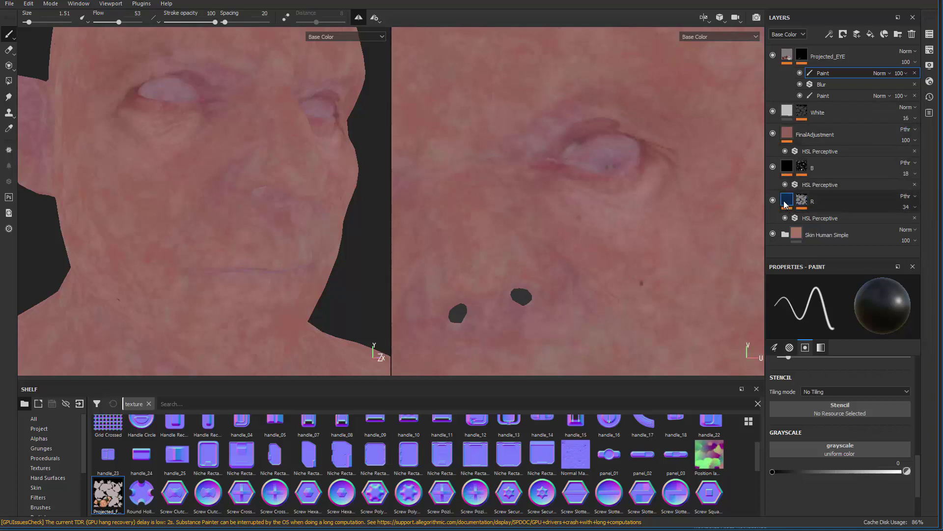
Step: Hide the Projected_EYE, White, FinalAdjustment and B layers and set the scale of the R mask's Clouds 1 fill to 0.03
{"action": "left_click", "coordinate": [802, 201]}
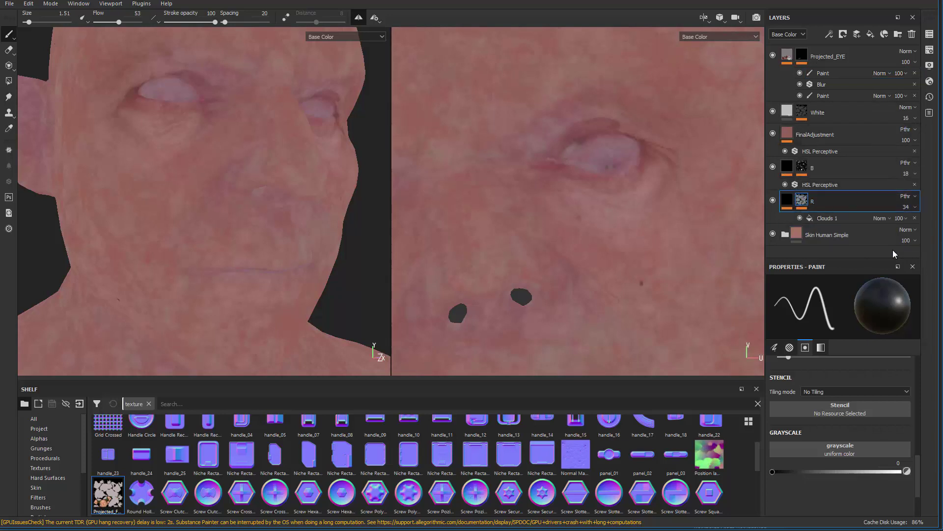
{"action": "left_click", "coordinate": [842, 218]}
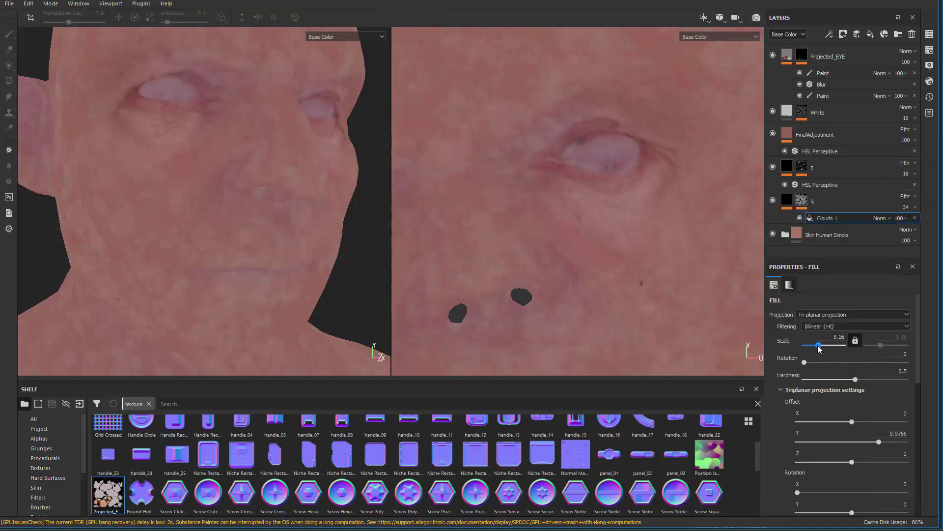
{"action": "left_click_drag", "start_coordinate": [817, 347], "coordinate": [816, 347]}
{"action": "left_click", "coordinate": [773, 56]}
{"action": "left_click", "coordinate": [773, 112]}
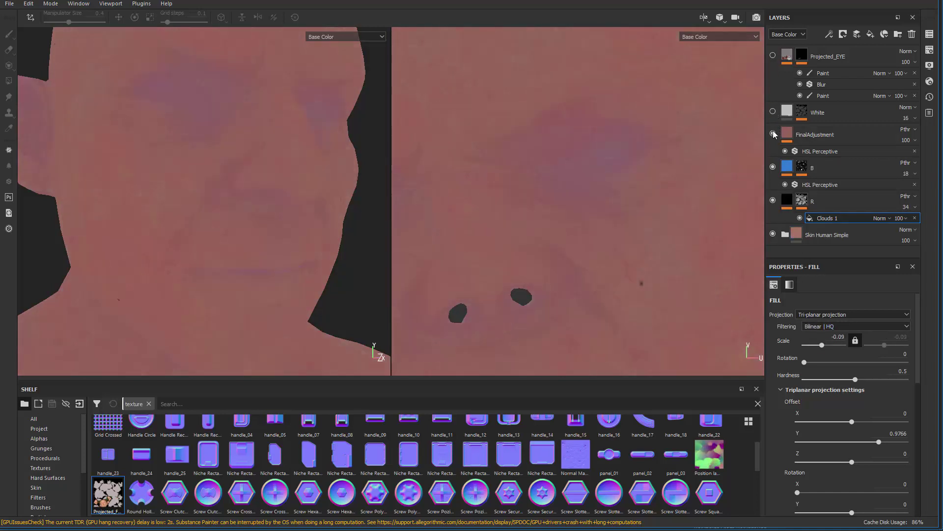
{"action": "left_click", "coordinate": [772, 134]}
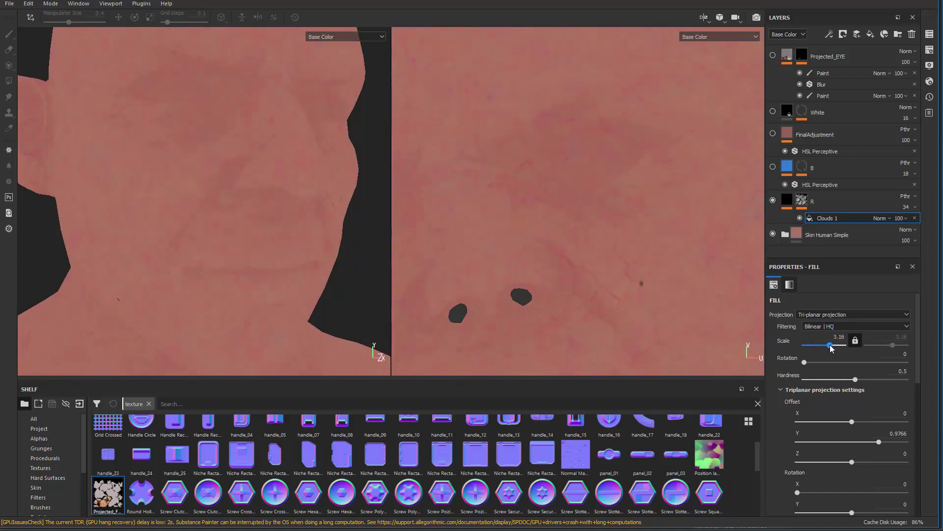
{"action": "scroll", "coordinate": [342, 219], "scroll_direction": "up", "scroll_amount": 3}
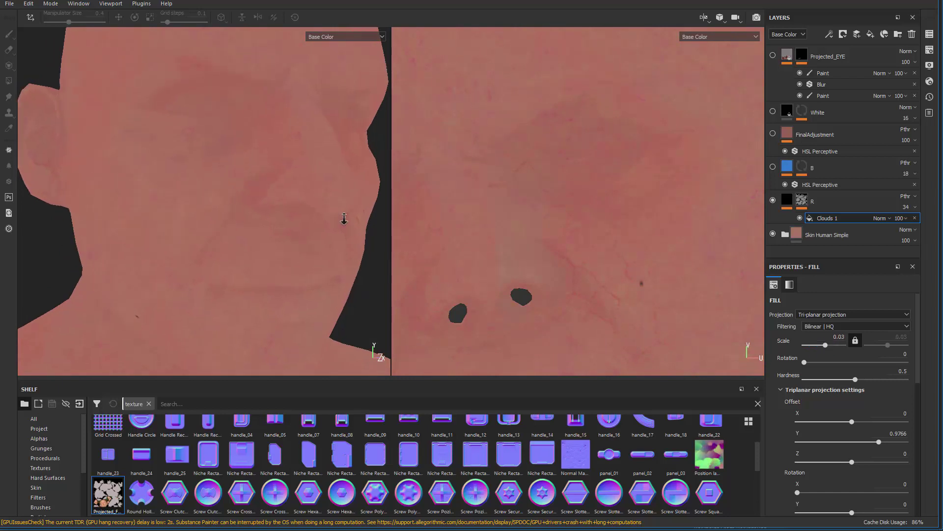
Step: Display the R layer's mask on its own across the whole head and select its Clouds 1 fill
{"action": "left_click", "coordinate": [801, 201], "text": "alt"}
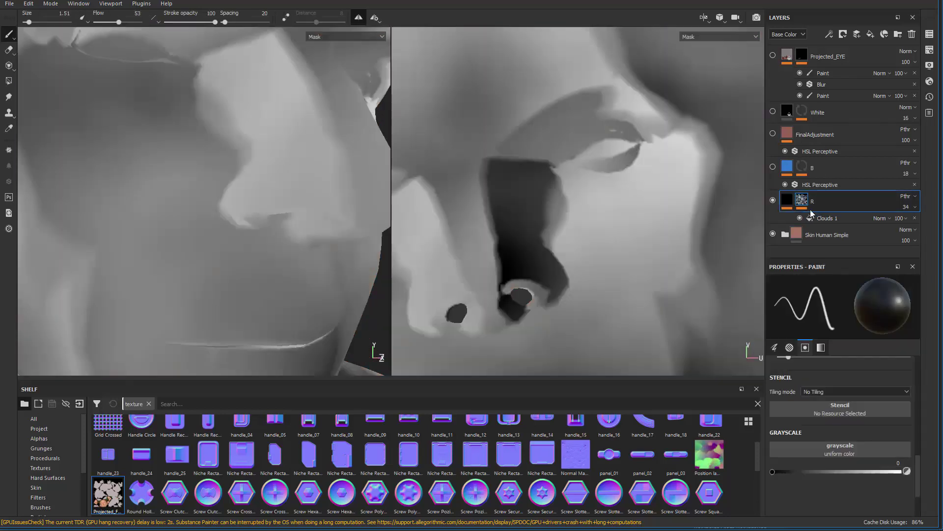
{"action": "scroll", "coordinate": [275, 298], "scroll_direction": "down", "scroll_amount": 5}
{"action": "left_click_drag", "start_coordinate": [275, 297], "coordinate": [238, 283], "text": "alt"}
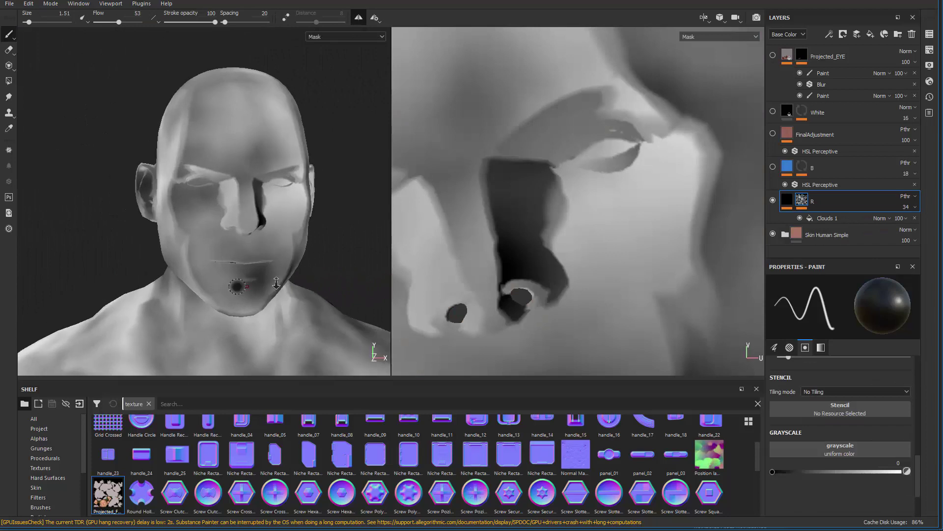
{"action": "right_click_drag", "start_coordinate": [238, 283], "coordinate": [320, 304], "text": "alt"}
{"action": "left_click", "coordinate": [831, 216]}
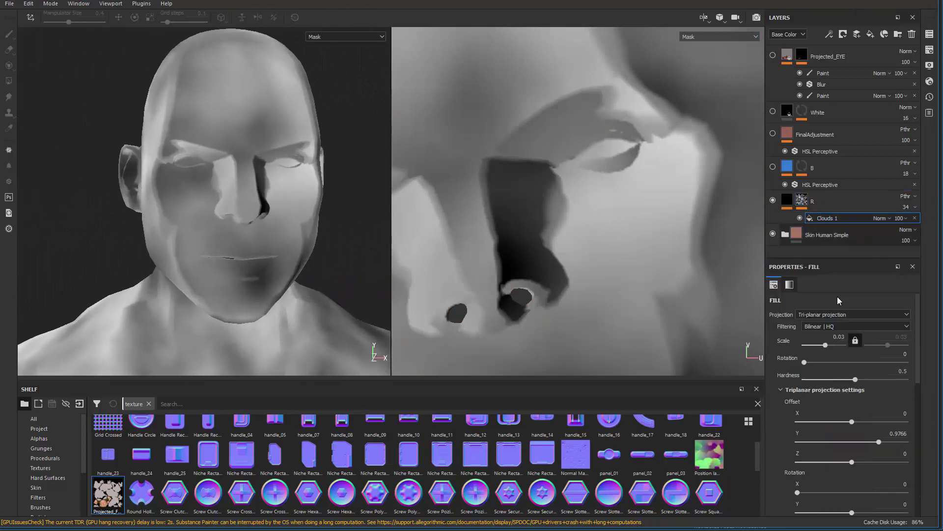
Step: Set the scale of the R mask's Clouds 1 fill to -6.33
{"action": "left_click_drag", "start_coordinate": [827, 346], "coordinate": [817, 346]}
{"action": "right_click_drag", "start_coordinate": [370, 217], "coordinate": [413, 258], "text": "alt"}
{"action": "right_click_drag", "start_coordinate": [301, 251], "coordinate": [30, 45], "text": "alt"}
{"action": "middle_click_drag", "start_coordinate": [82, 362], "coordinate": [164, 195], "text": "alt"}
{"action": "middle_click_drag", "start_coordinate": [215, 231], "coordinate": [213, 364], "text": "alt"}
{"action": "right_click_drag", "start_coordinate": [213, 275], "coordinate": [267, 344], "text": "alt"}
Step: Rotate the R mask's Clouds 1 tri-planar projection to a slight tilt with the rotation manipulator
{"action": "key", "text": "e"}
{"action": "right_click_drag", "start_coordinate": [268, 210], "coordinate": [366, 449], "text": "alt"}
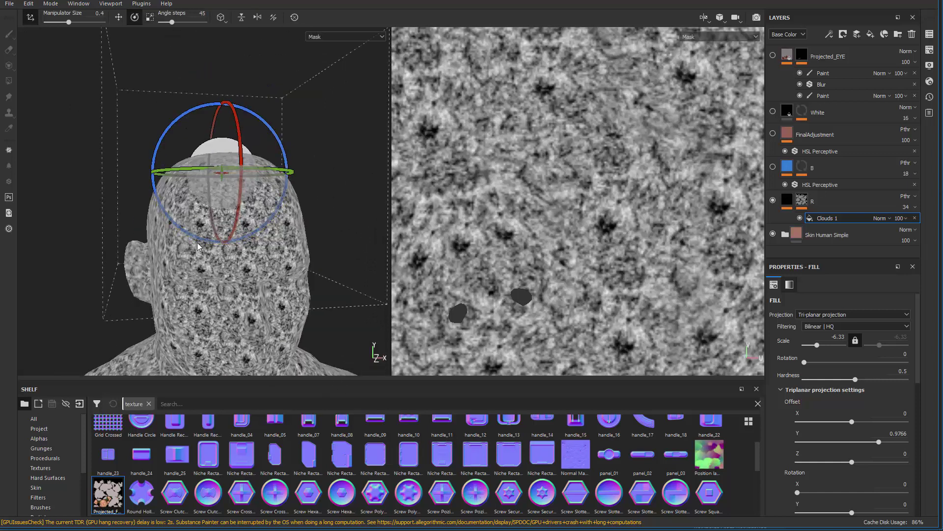
{"action": "mouse_move", "coordinate": [183, 230]}
{"action": "left_mouse_down"}
{"action": "mouse_move", "coordinate": [133, 188]}
{"action": "mouse_move", "coordinate": [101, 44]}
{"action": "mouse_move", "coordinate": [192, 237]}
{"action": "left_mouse_up"}
{"action": "left_click_drag", "start_coordinate": [155, 198], "coordinate": [305, 234]}
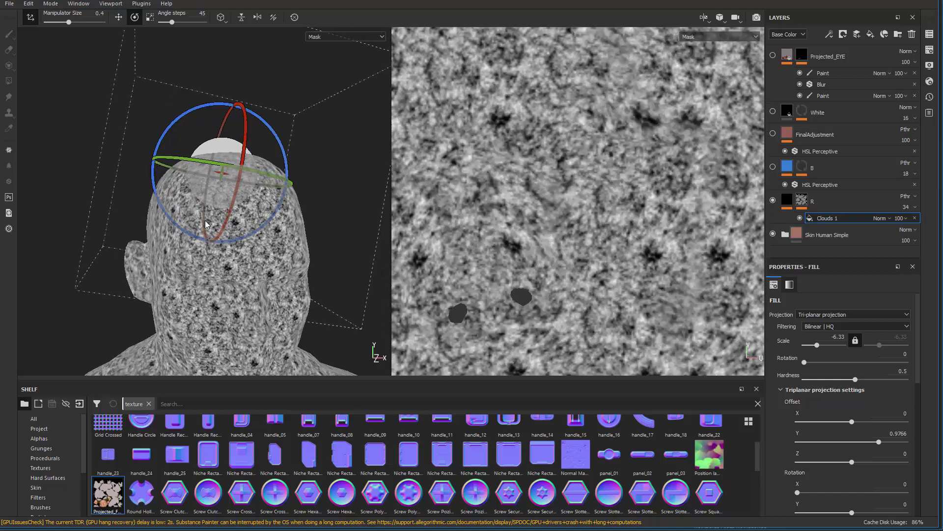
{"action": "key", "text": "q"}
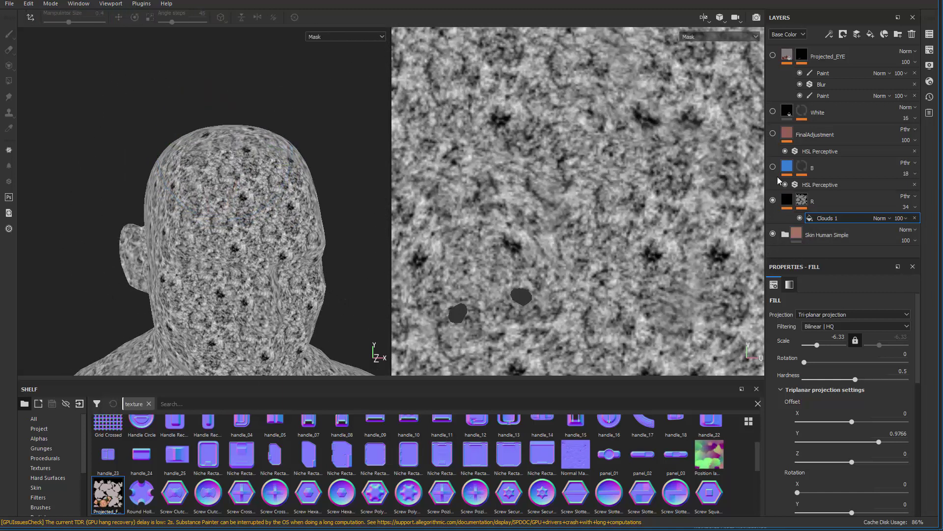
Step: Show the B and FinalAdjustment layers again and select the FinalAdjustment layer
{"action": "left_click", "coordinate": [788, 175]}
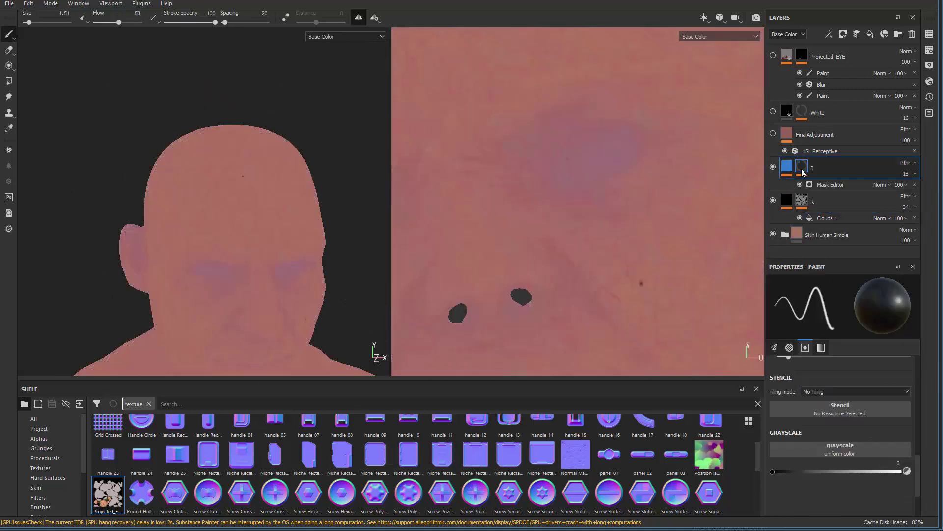
{"action": "left_click", "coordinate": [773, 134]}
{"action": "left_click", "coordinate": [816, 139]}
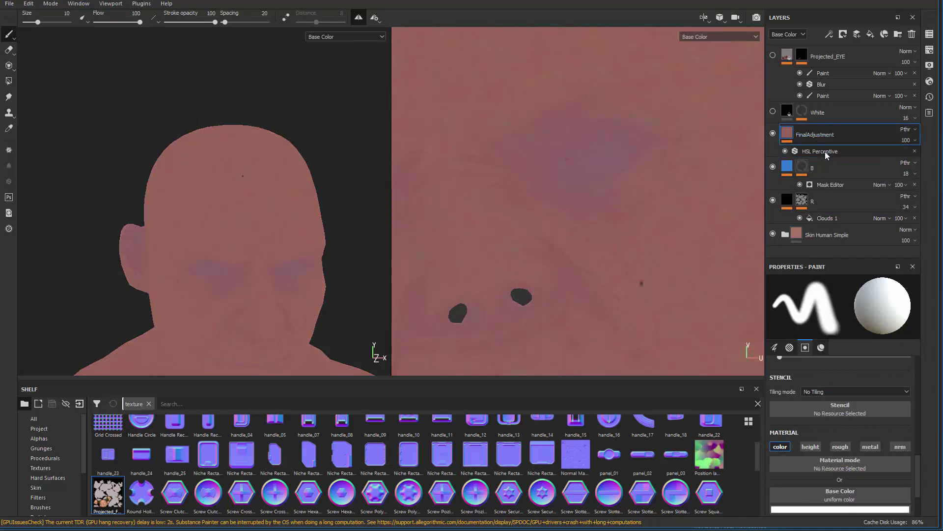
{"action": "left_click", "coordinate": [825, 151]}
{"action": "left_click", "coordinate": [819, 139]}
{"action": "middle_click_drag", "start_coordinate": [291, 213], "coordinate": [350, 185], "text": "alt"}
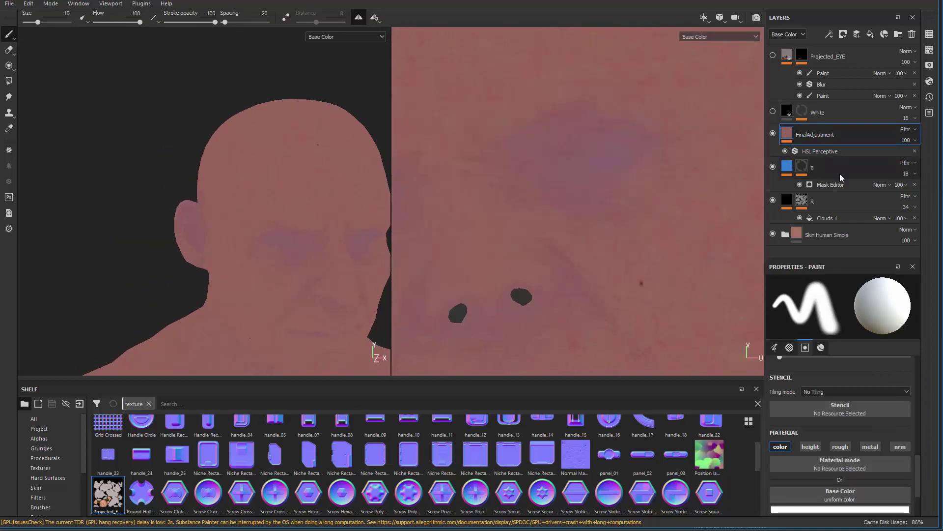
Step: Show the White layer again and move it below FinalAdjustment, directly above B
{"action": "left_click", "coordinate": [774, 112]}
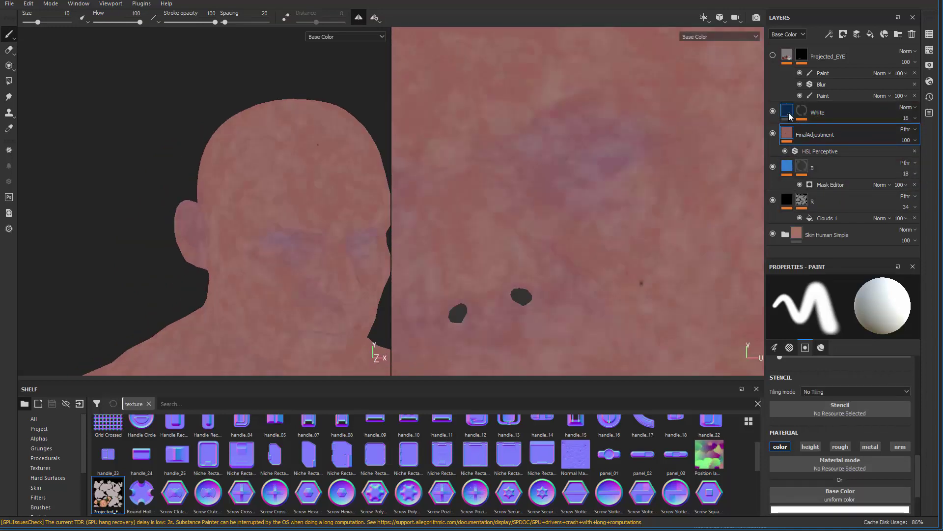
{"action": "left_click", "coordinate": [818, 118]}
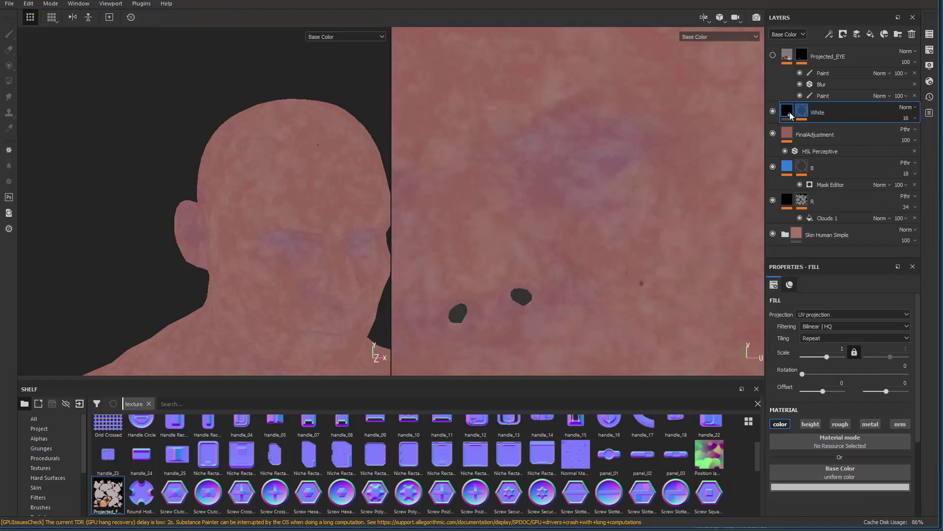
{"action": "left_click_drag", "start_coordinate": [789, 113], "coordinate": [792, 148]}
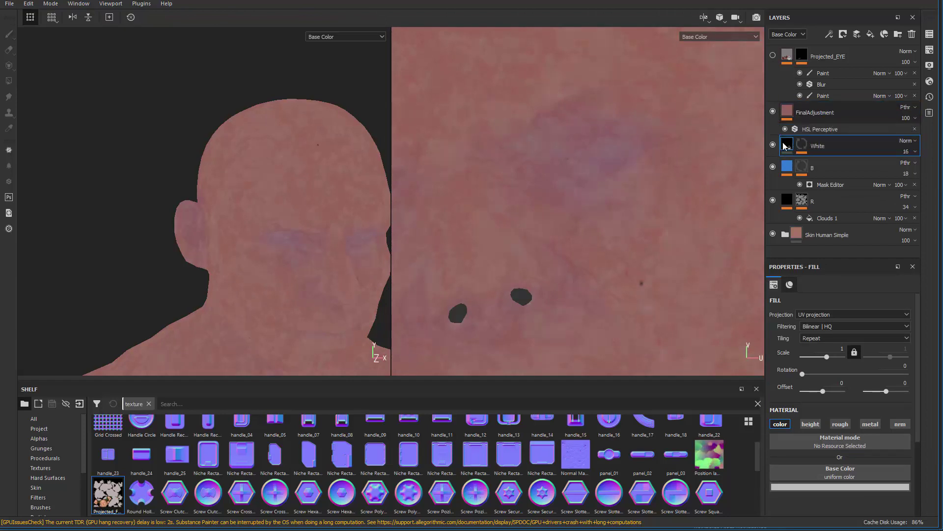
Step: Set the scale of the White mask's Clouds 1 fill to 2.4 and show the Projected_EYE layer again
{"action": "left_click_drag", "start_coordinate": [283, 293], "coordinate": [175, 234], "text": "alt"}
{"action": "right_click_drag", "start_coordinate": [174, 233], "coordinate": [265, 248], "text": "alt"}
{"action": "middle_click_drag", "start_coordinate": [360, 241], "coordinate": [324, 240], "text": "alt"}
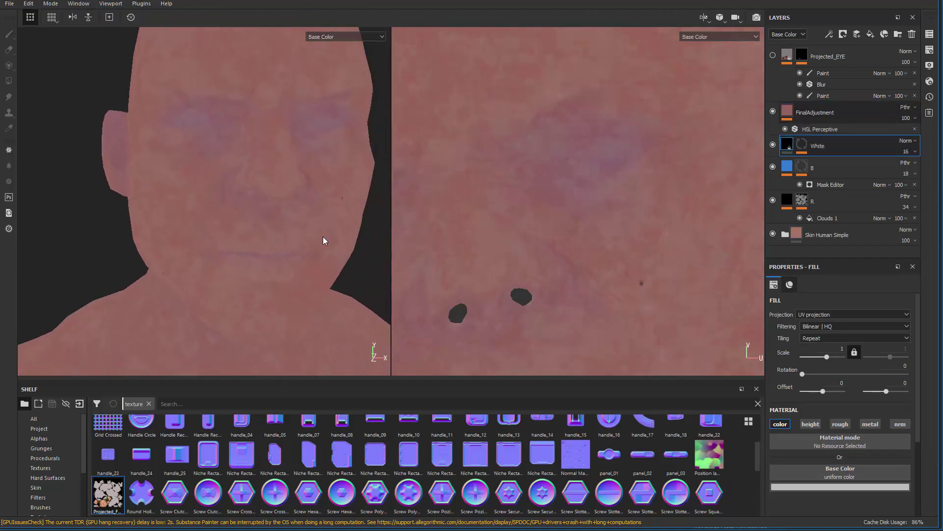
{"action": "left_click", "coordinate": [804, 146]}
{"action": "left_click", "coordinate": [811, 162]}
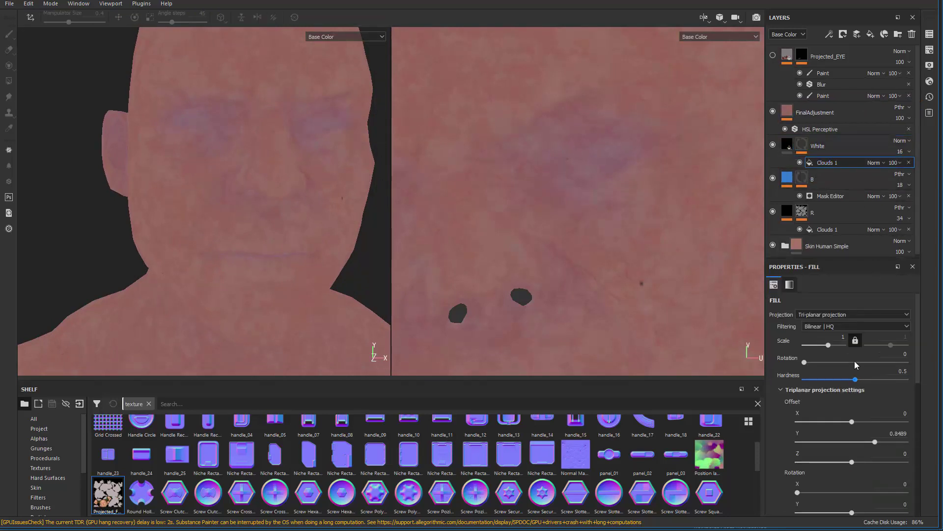
{"action": "left_click_drag", "start_coordinate": [827, 344], "coordinate": [825, 342]}
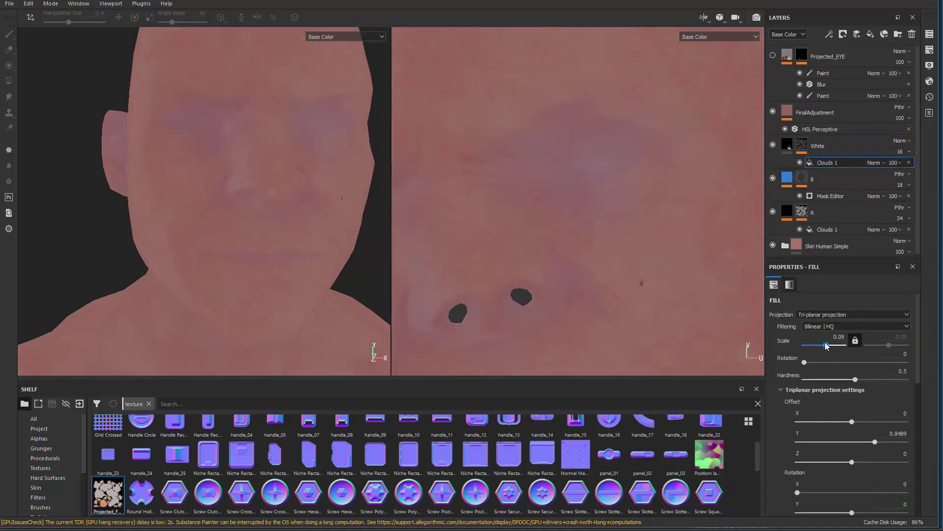
{"action": "left_click_drag", "start_coordinate": [824, 342], "coordinate": [830, 343]}
{"action": "scroll", "coordinate": [246, 255], "scroll_direction": "up", "scroll_amount": 4}
{"action": "left_click_drag", "start_coordinate": [216, 266], "coordinate": [237, 269], "text": "alt"}
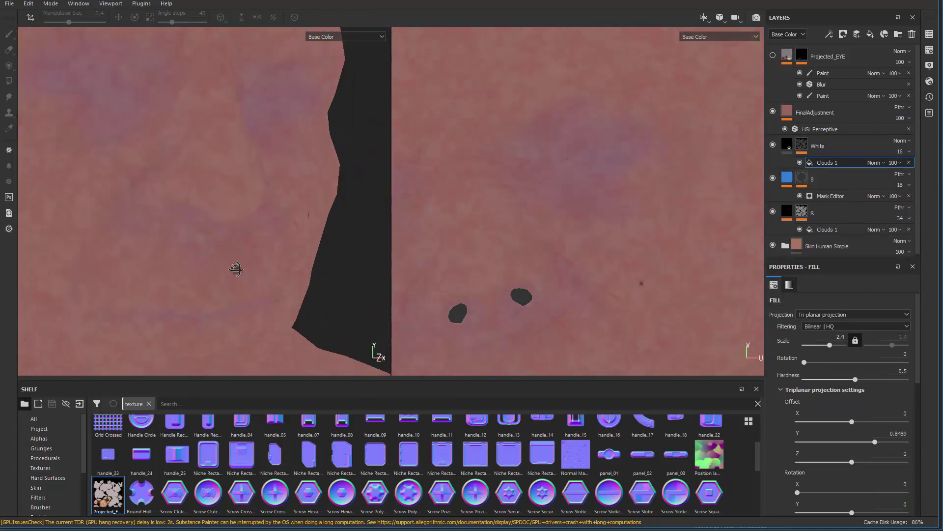
{"action": "scroll", "coordinate": [373, 346], "scroll_direction": "down", "scroll_amount": 3}
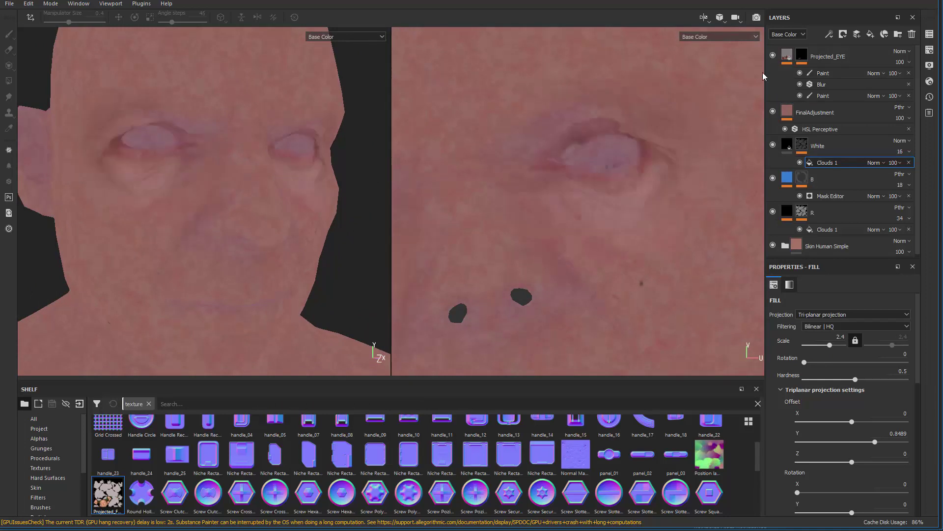
Step: Inspect the blended eye area in base color from several angles and distances, and the whole head with its full material
{"action": "scroll", "coordinate": [112, 234], "scroll_direction": "down", "scroll_amount": 5}
{"action": "scroll", "coordinate": [231, 269], "scroll_direction": "up", "scroll_amount": 6}
{"action": "left_click_drag", "start_coordinate": [260, 271], "coordinate": [231, 231], "text": "alt"}
{"action": "right_click_drag", "start_coordinate": [231, 231], "coordinate": [164, 249], "text": "alt"}
{"action": "left_click_drag", "start_coordinate": [164, 249], "coordinate": [156, 240], "text": "alt"}
{"action": "right_click_drag", "start_coordinate": [156, 240], "coordinate": [375, 455], "text": "alt"}
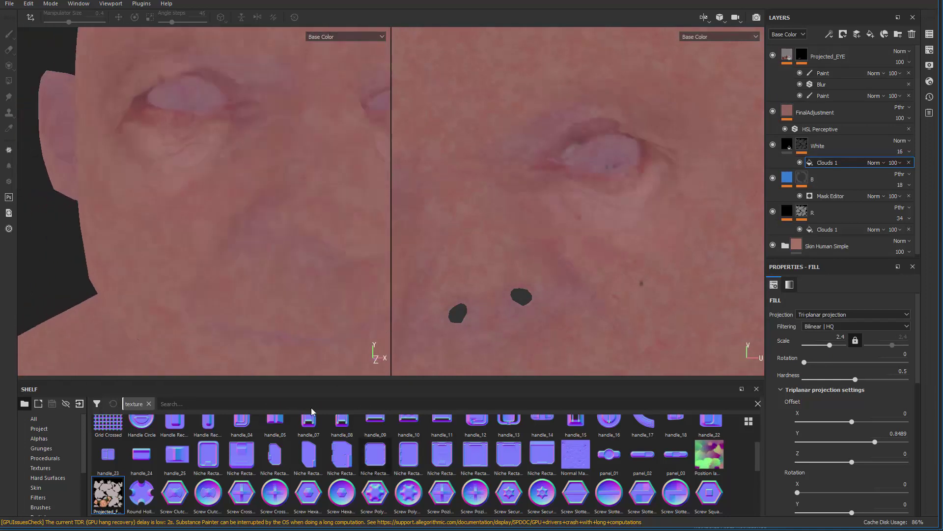
{"action": "left_click_drag", "start_coordinate": [256, 295], "coordinate": [204, 214], "text": "alt"}
{"action": "left_click_drag", "start_coordinate": [178, 161], "coordinate": [157, 271], "text": "alt"}
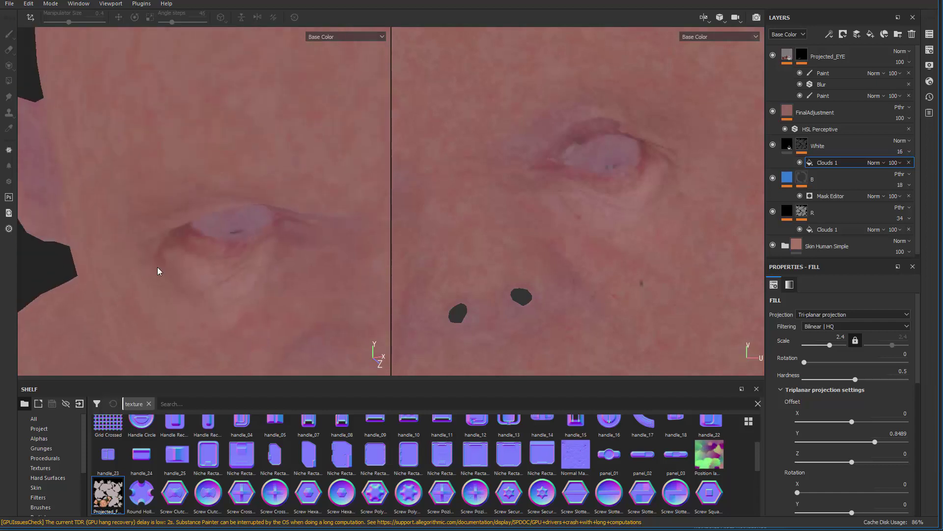
{"action": "left_click_drag", "start_coordinate": [122, 198], "coordinate": [190, 131], "text": "alt"}
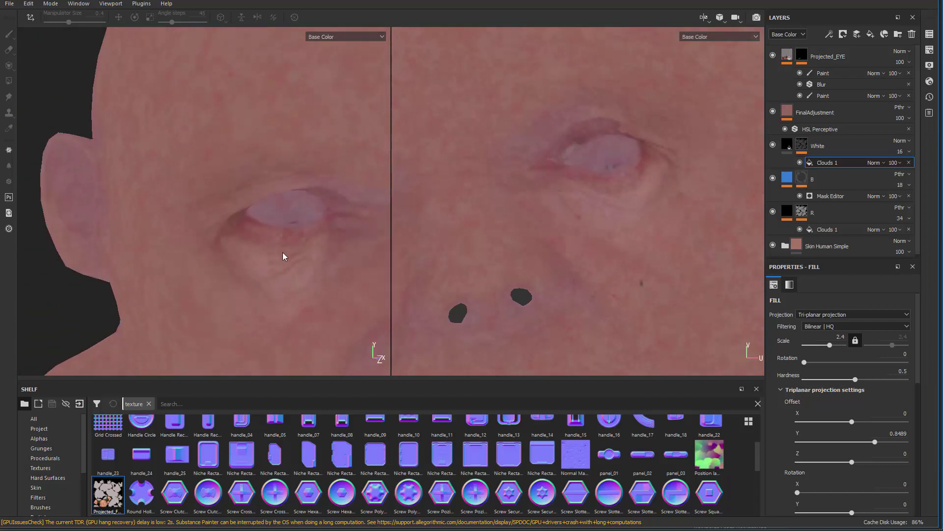
{"action": "left_click_drag", "start_coordinate": [139, 173], "coordinate": [142, 156], "text": "alt"}
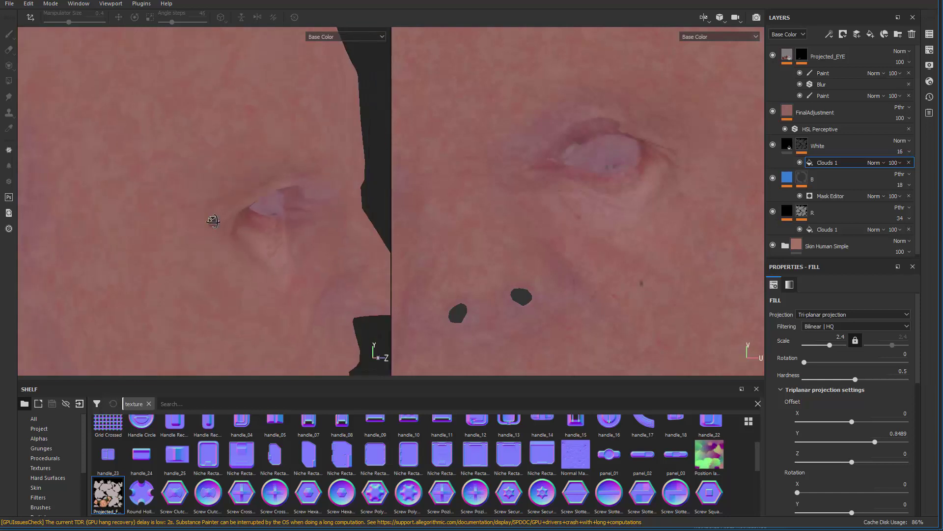
{"action": "left_click_drag", "start_coordinate": [214, 222], "coordinate": [105, 208], "text": "alt"}
{"action": "right_click_drag", "start_coordinate": [105, 209], "coordinate": [190, 236], "text": "alt"}
{"action": "middle_click_drag", "start_coordinate": [205, 196], "coordinate": [292, 176], "text": "alt"}
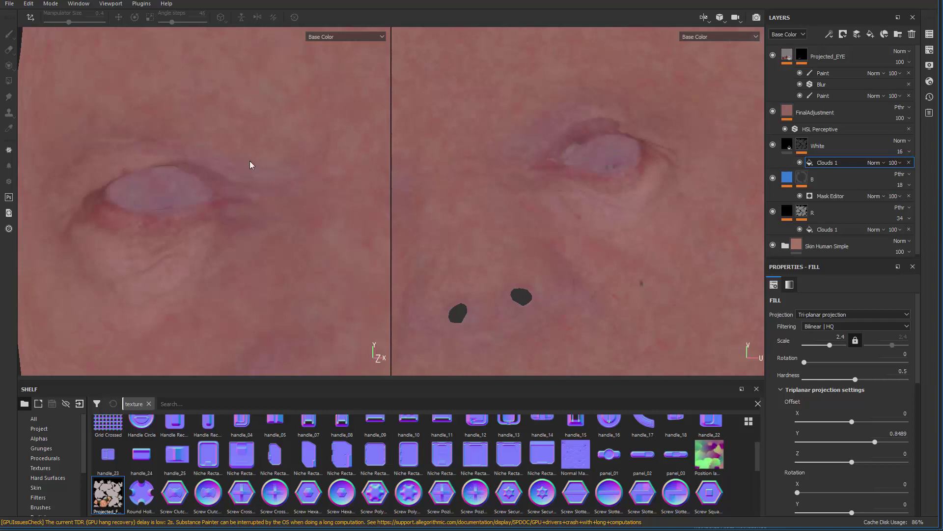
{"action": "scroll", "coordinate": [211, 221], "scroll_direction": "down", "scroll_amount": 5}
{"action": "left_click_drag", "start_coordinate": [200, 251], "coordinate": [242, 199], "text": "alt"}
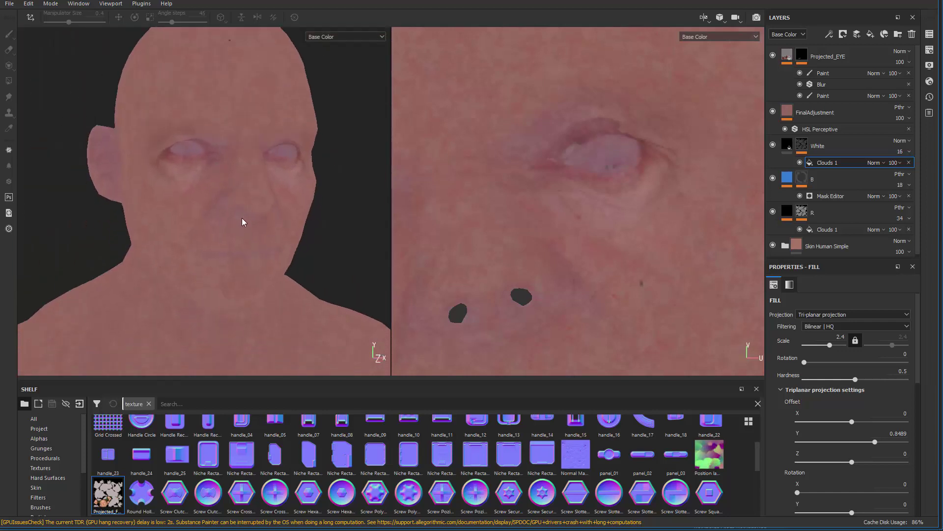
{"action": "key", "text": "m"}
{"action": "left_click_drag", "start_coordinate": [233, 245], "coordinate": [228, 181], "text": "alt"}
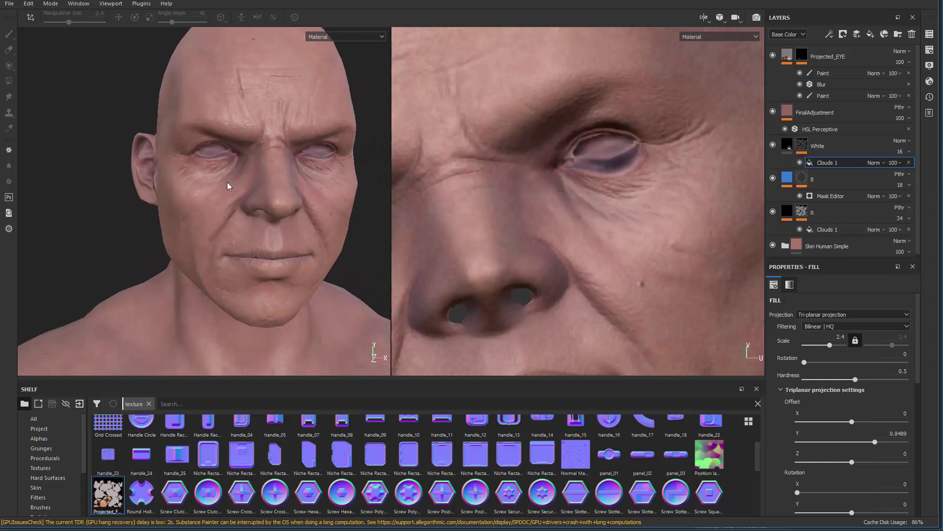
Step: Duplicate the Projected_EYE layer and rename the copy Projected_Lips
{"action": "left_click", "coordinate": [789, 60]}
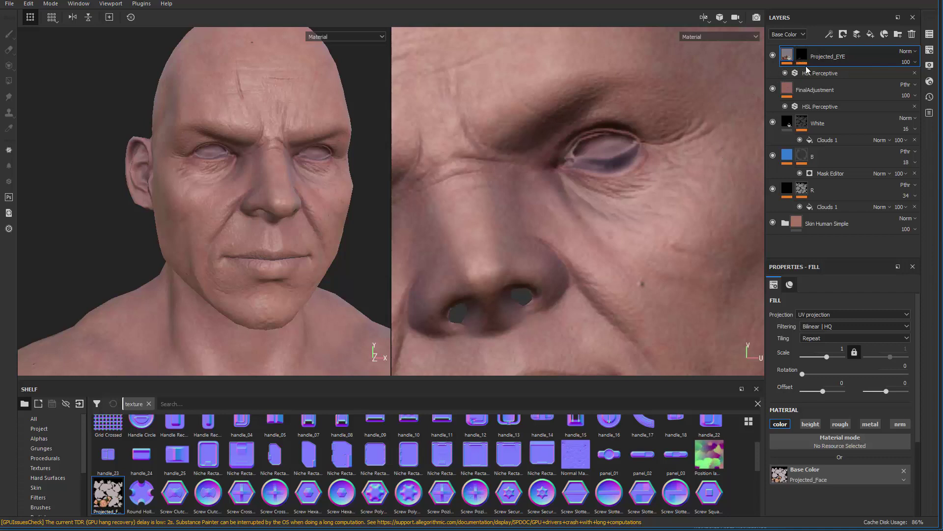
{"action": "key", "text": "ctrl+d"}
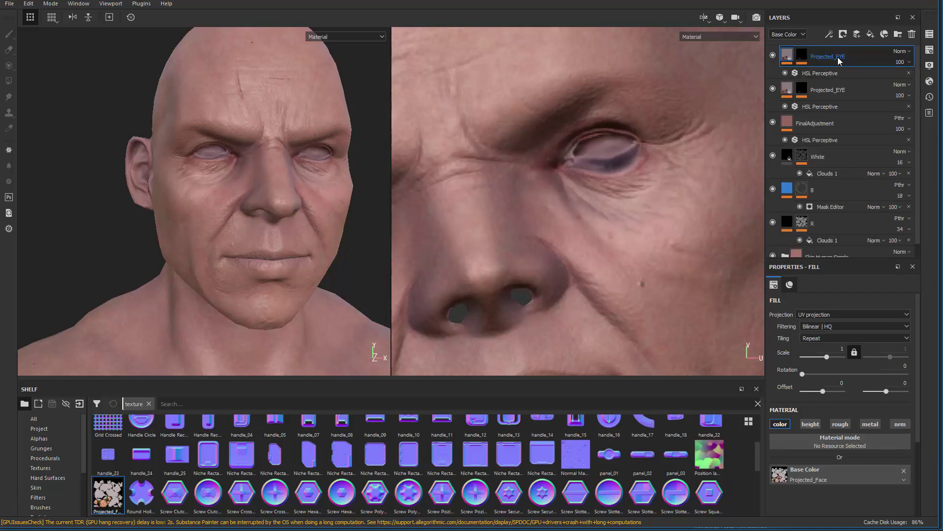
{"action": "double_click", "coordinate": [834, 57]}
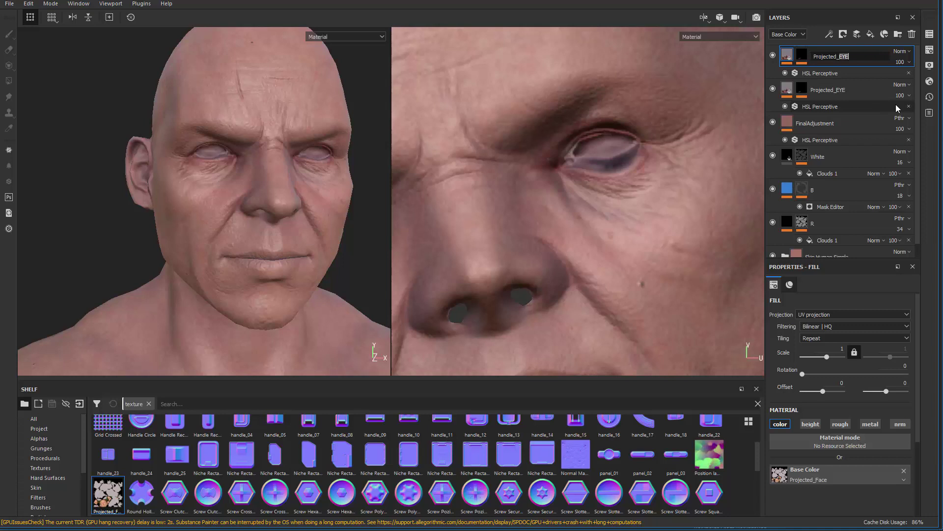
{"action": "type", "text": "Loips"}
{"action": "key", "text": "Return"}
Step: Clear the Projected_Lips layer's mask and add a paint effect to it
{"action": "left_click", "coordinate": [801, 56]}
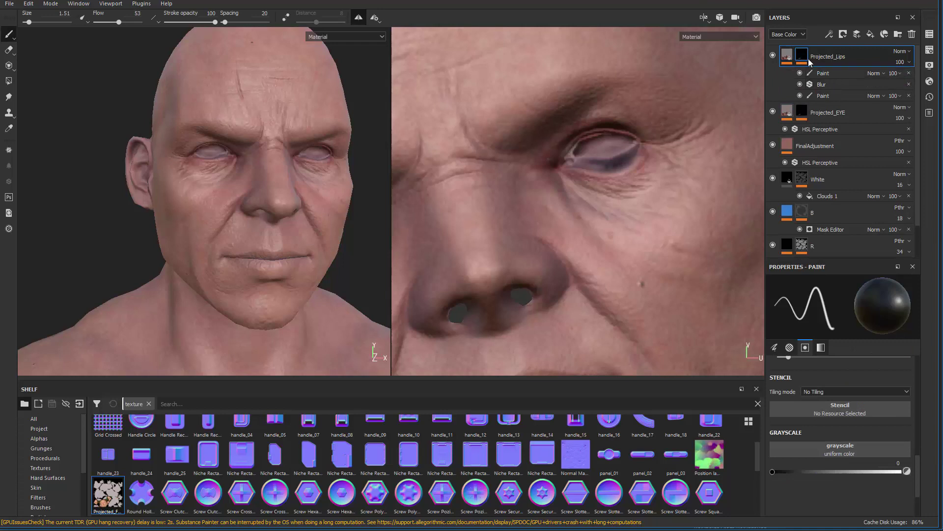
{"action": "right_click", "coordinate": [802, 58]}
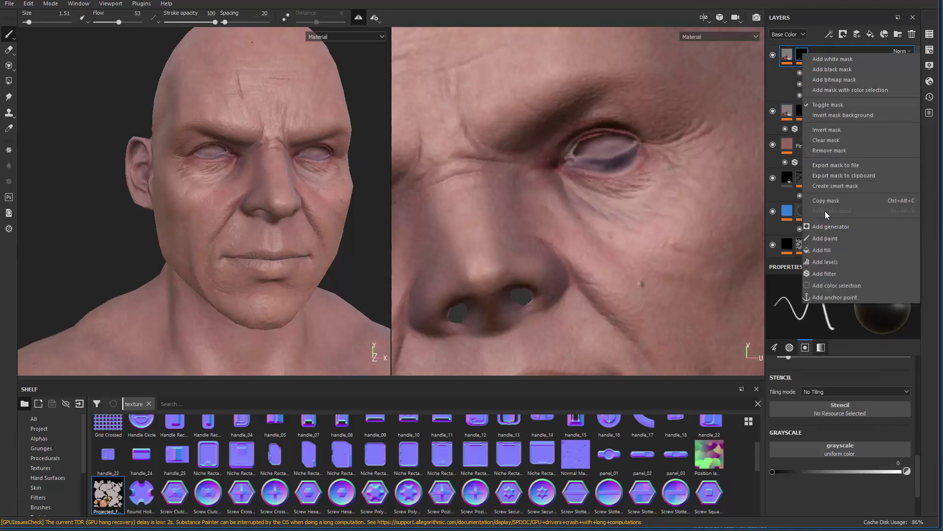
{"action": "left_click", "coordinate": [828, 140]}
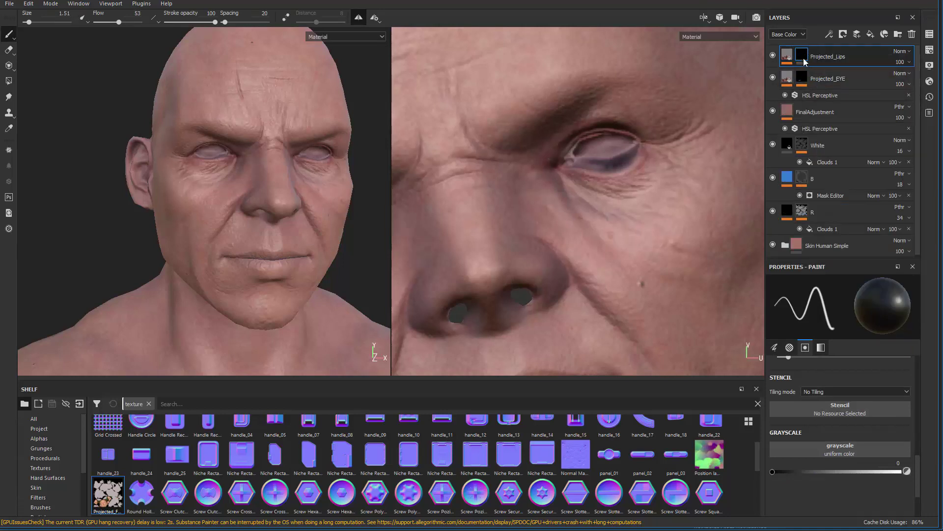
{"action": "right_click", "coordinate": [802, 62]}
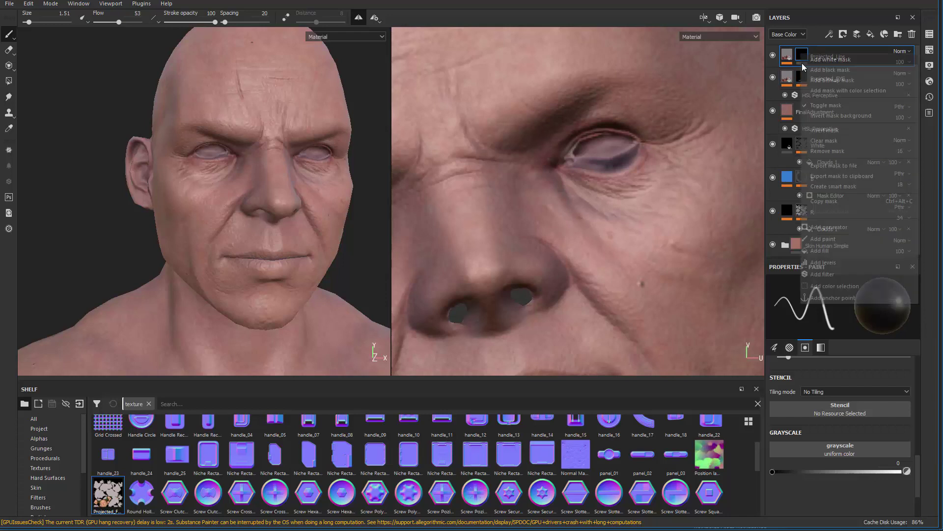
{"action": "left_click", "coordinate": [830, 239]}
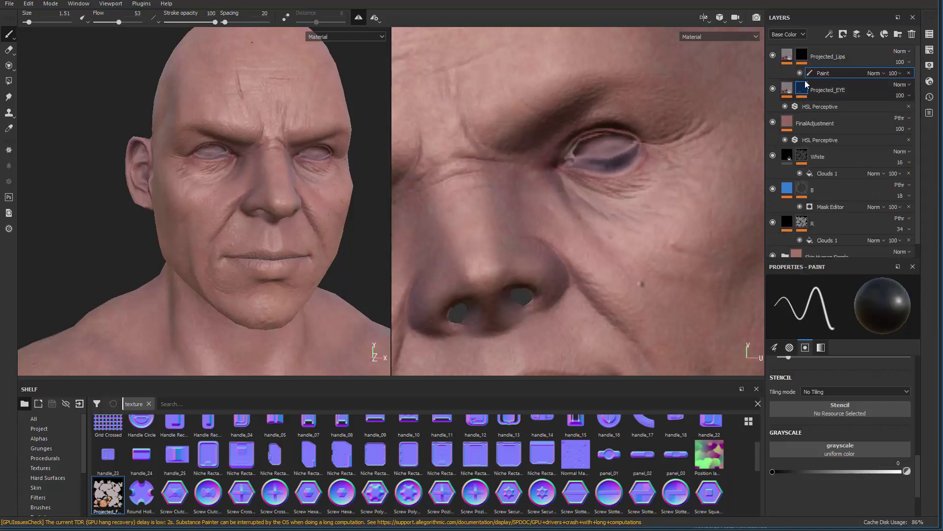
Step: Raise the lightness of the HSL Perceptive filter on the Projected_Lips layer
{"action": "middle_click_drag", "start_coordinate": [308, 320], "coordinate": [299, 270], "text": "alt"}
{"action": "mouse_move", "coordinate": [299, 270]}
{"action": "right_mouse_down", "text": "alt"}
{"action": "mouse_move", "coordinate": [301, 255]}
{"action": "mouse_move", "coordinate": [259, 186]}
{"action": "mouse_move", "coordinate": [272, 189]}
{"action": "right_mouse_up", "text": "alt"}
{"action": "left_click", "coordinate": [801, 60]}
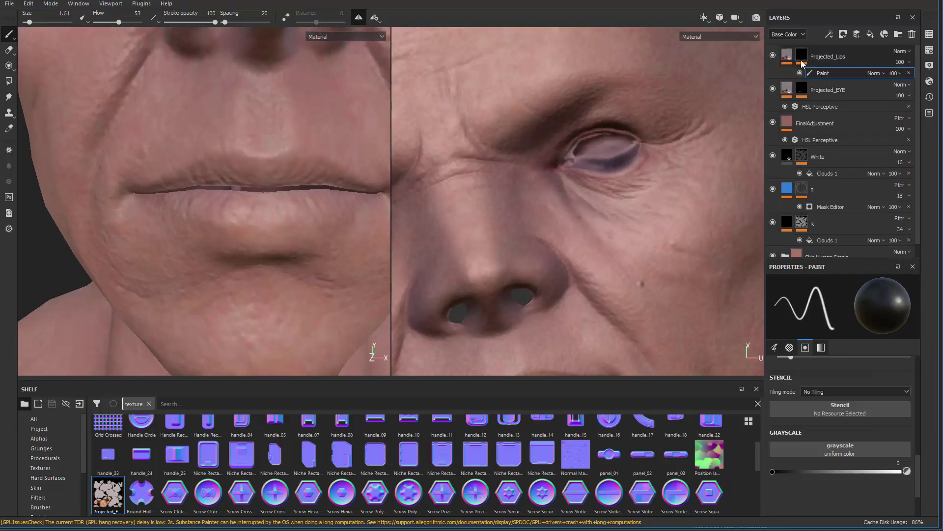
{"action": "left_click", "coordinate": [816, 72]}
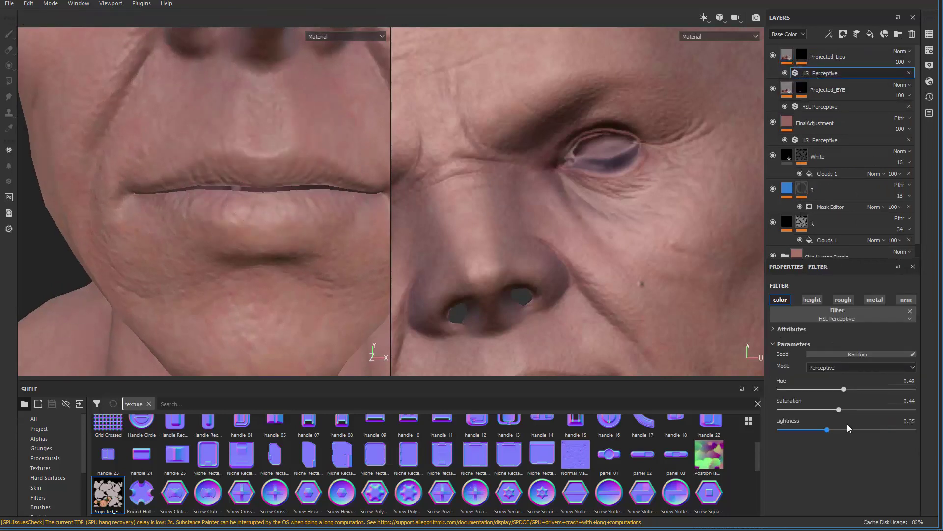
{"action": "mouse_move", "coordinate": [832, 432]}
{"action": "left_mouse_down"}
{"action": "mouse_move", "coordinate": [846, 432]}
{"action": "mouse_move", "coordinate": [844, 410]}
{"action": "mouse_move", "coordinate": [845, 430]}
{"action": "left_mouse_up"}
Step: Reveal the projected lips over the mouth with a white brush of size 1.61 on the Projected_Lips mask's paint effect
{"action": "left_click", "coordinate": [801, 56]}
{"action": "left_click", "coordinate": [824, 73]}
{"action": "scroll", "coordinate": [305, 208], "scroll_direction": "up", "scroll_amount": 3}
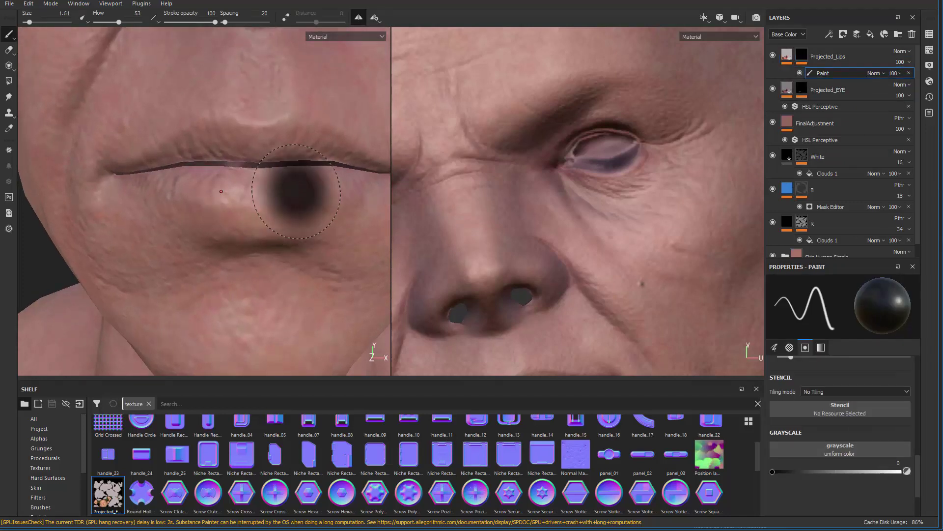
{"action": "key", "text": "x"}
{"action": "mouse_move", "coordinate": [265, 188]}
{"action": "left_mouse_down"}
{"action": "mouse_move", "coordinate": [319, 184]}
{"action": "mouse_move", "coordinate": [286, 164]}
{"action": "mouse_move", "coordinate": [280, 132]}
{"action": "mouse_move", "coordinate": [314, 136]}
{"action": "mouse_move", "coordinate": [383, 186]}
{"action": "left_mouse_up"}
{"action": "scroll", "coordinate": [330, 210], "scroll_direction": "down", "scroll_amount": 3}
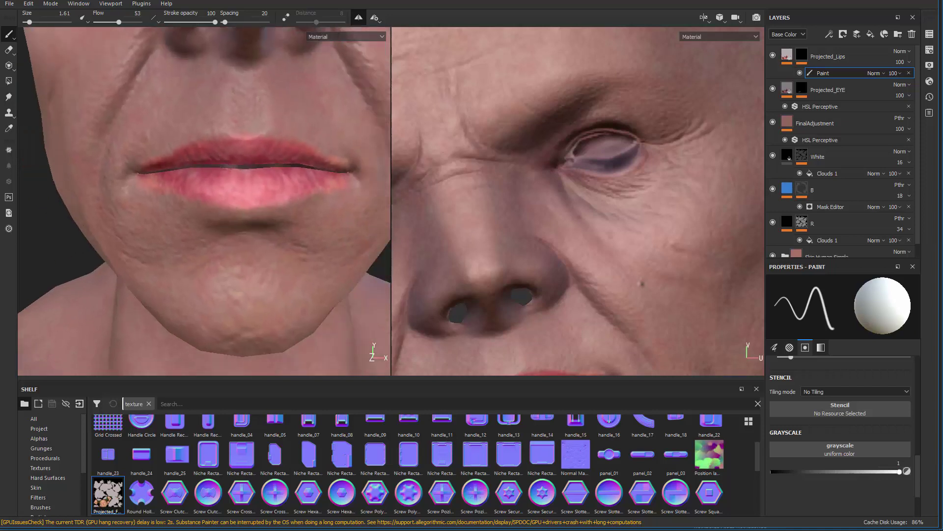
{"action": "mouse_move", "coordinate": [224, 187]}
{"action": "left_mouse_down"}
{"action": "mouse_move", "coordinate": [295, 197]}
{"action": "mouse_move", "coordinate": [261, 196]}
{"action": "left_mouse_up"}
Step: Reveal the projected skin around the lips with a white mask brush of size 2.03 and flow 21
{"action": "mouse_move", "coordinate": [272, 195]}
{"action": "right_mouse_down", "text": "ctrl"}
{"action": "mouse_move", "coordinate": [314, 195]}
{"action": "mouse_move", "coordinate": [283, 195]}
{"action": "right_mouse_up", "text": "ctrl"}
{"action": "right_click_drag", "start_coordinate": [198, 195], "coordinate": [211, 178], "text": "ctrl"}
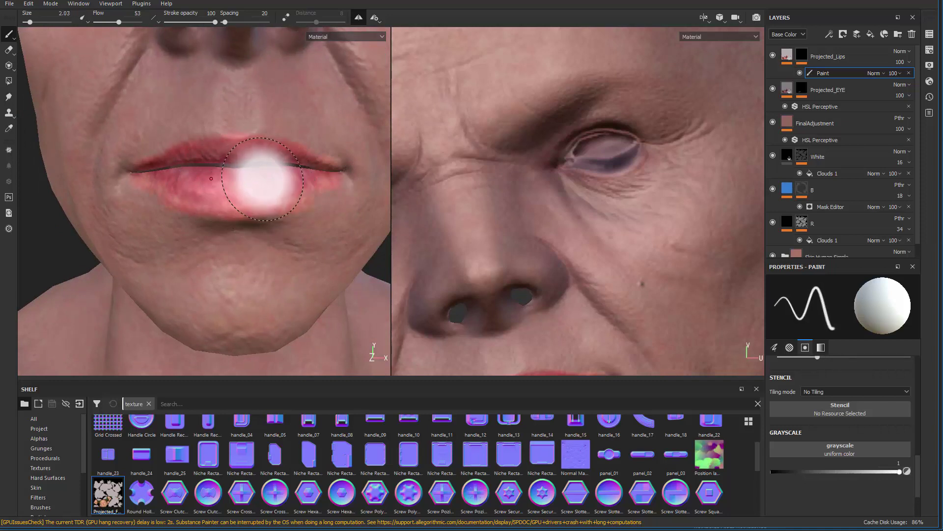
{"action": "left_click_drag", "start_coordinate": [262, 179], "coordinate": [216, 179], "text": "ctrl"}
{"action": "mouse_move", "coordinate": [203, 214]}
{"action": "left_mouse_down"}
{"action": "mouse_move", "coordinate": [298, 219]}
{"action": "mouse_move", "coordinate": [257, 245]}
{"action": "mouse_move", "coordinate": [337, 157]}
{"action": "mouse_move", "coordinate": [231, 119]}
{"action": "mouse_move", "coordinate": [236, 105]}
{"action": "mouse_move", "coordinate": [286, 127]}
{"action": "left_mouse_up"}
{"action": "left_click_drag", "start_coordinate": [310, 210], "coordinate": [338, 173]}
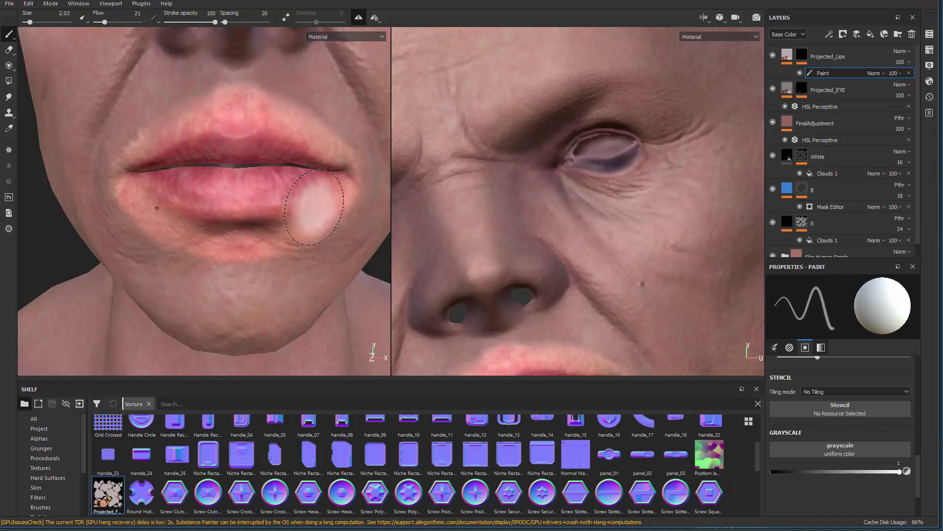
Step: Add a Blur filter to the Projected_Lips layer's mask
{"action": "right_click_drag", "start_coordinate": [320, 207], "coordinate": [48, 127], "text": "alt"}
{"action": "left_click_drag", "start_coordinate": [47, 127], "coordinate": [236, 233], "text": "alt"}
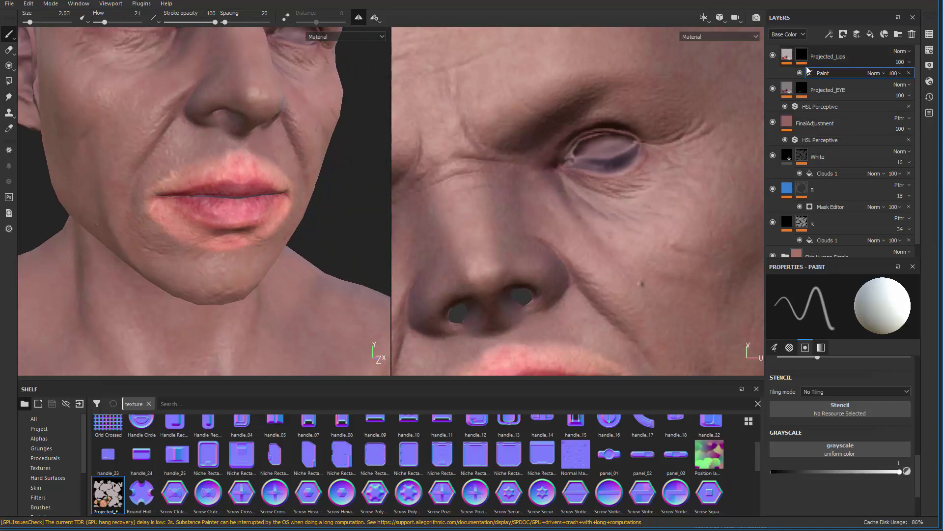
{"action": "right_click", "coordinate": [806, 52]}
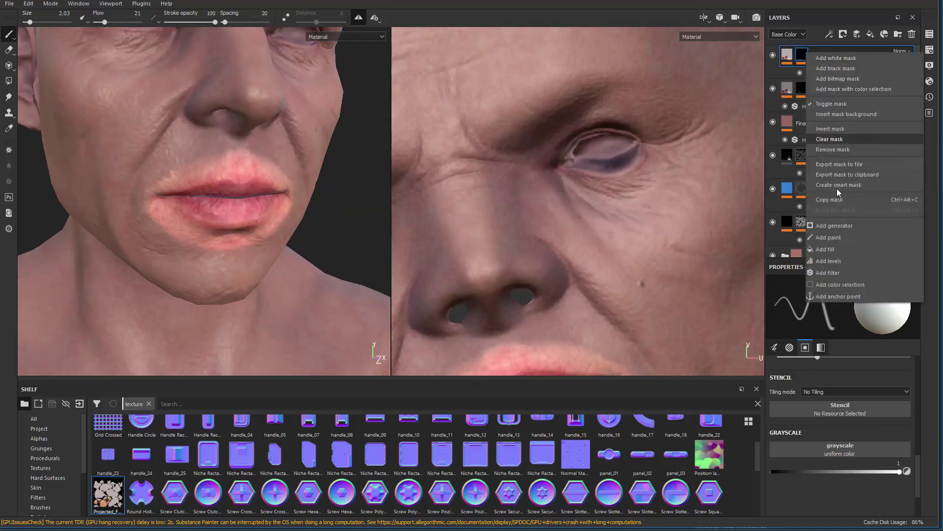
{"action": "left_click", "coordinate": [835, 272]}
{"action": "left_click", "coordinate": [811, 306]}
{"action": "type", "text": "h b"}
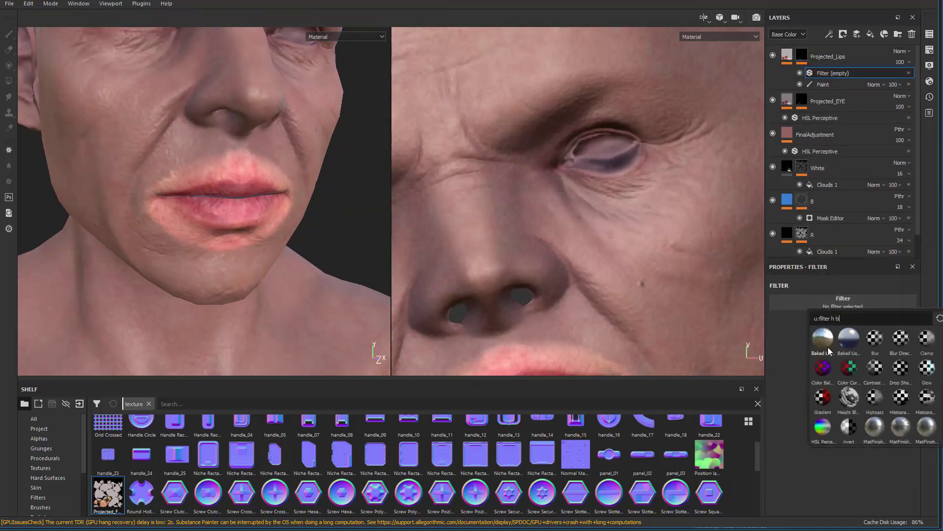
{"action": "type", "text": "lur"}
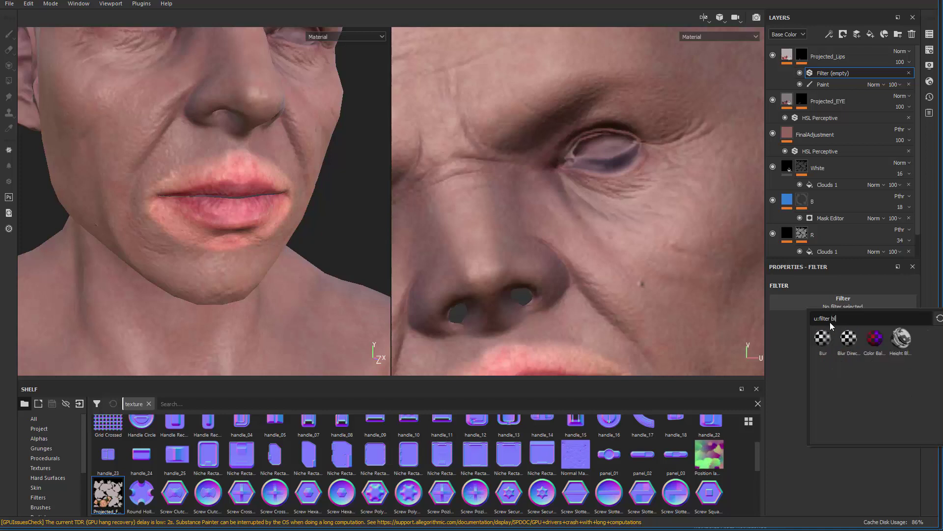
{"action": "left_click", "coordinate": [823, 344]}
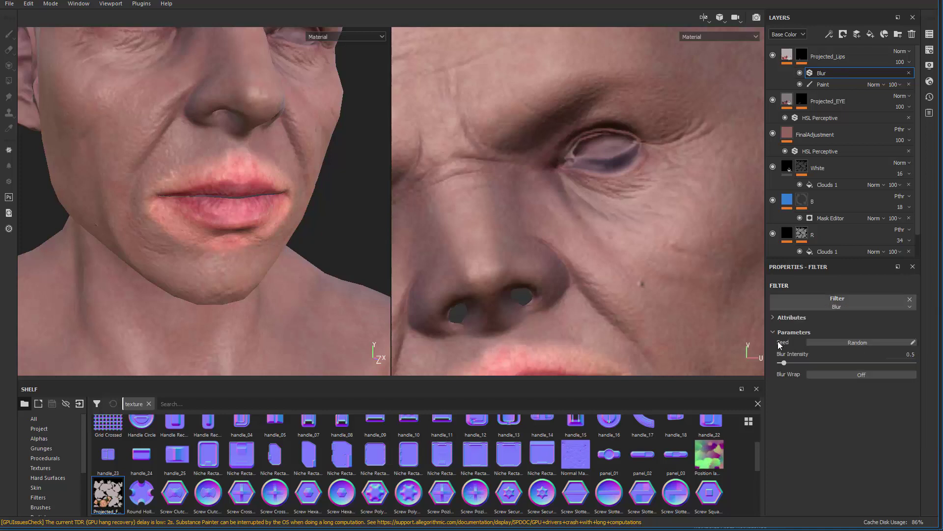
Step: Set the mask's Blur Intensity to 3.82 and check how the lip edges blend into the surrounding skin
{"action": "left_click_drag", "start_coordinate": [787, 363], "coordinate": [814, 368]}
{"action": "scroll", "coordinate": [212, 187], "scroll_direction": "down", "scroll_amount": 3}
{"action": "left_click_drag", "start_coordinate": [211, 187], "coordinate": [190, 195], "text": "alt"}
{"action": "right_click_drag", "start_coordinate": [190, 195], "coordinate": [331, 331], "text": "alt"}
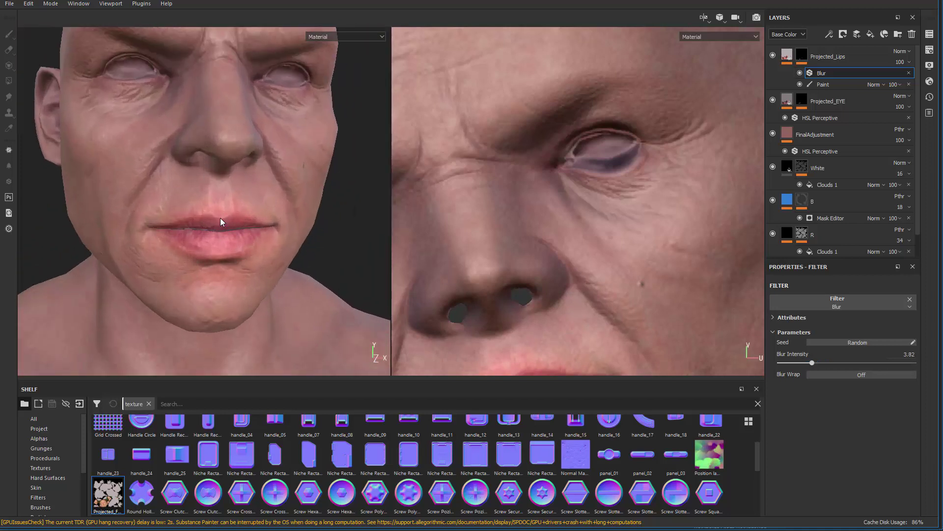
{"action": "middle_click_drag", "start_coordinate": [220, 217], "coordinate": [262, 195], "text": "alt"}
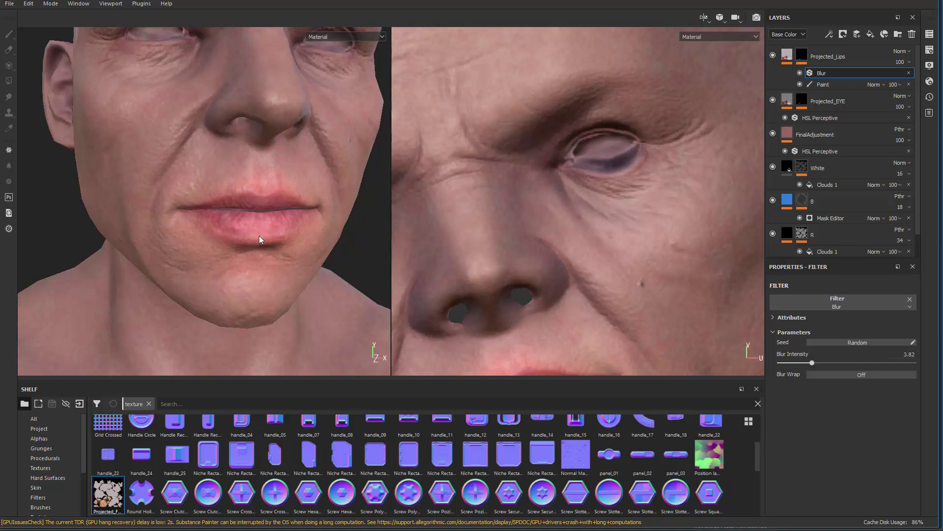
{"action": "left_click_drag", "start_coordinate": [259, 240], "coordinate": [319, 204], "text": "alt"}
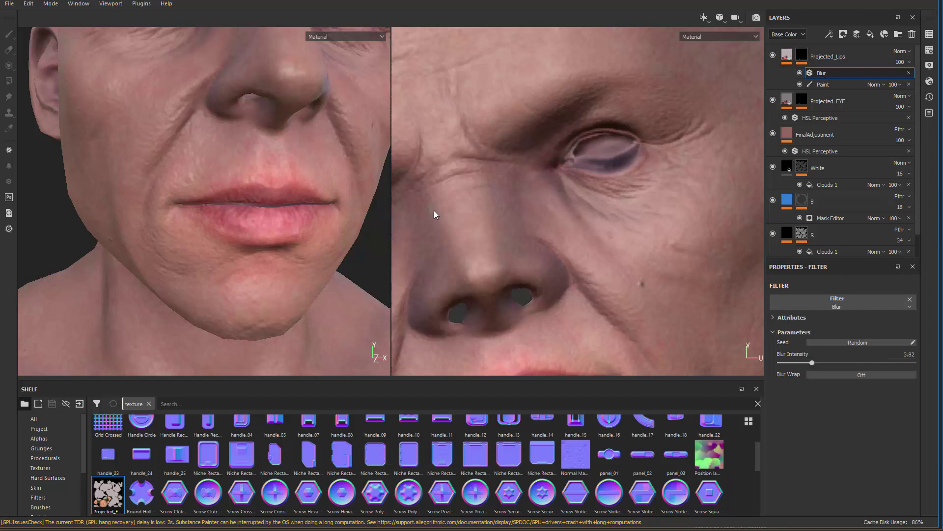
Step: Lower the lightness of the Projected_Lips HSL Perceptive filter to 0.46 and display only the base color in the viewports
{"action": "left_click", "coordinate": [787, 55]}
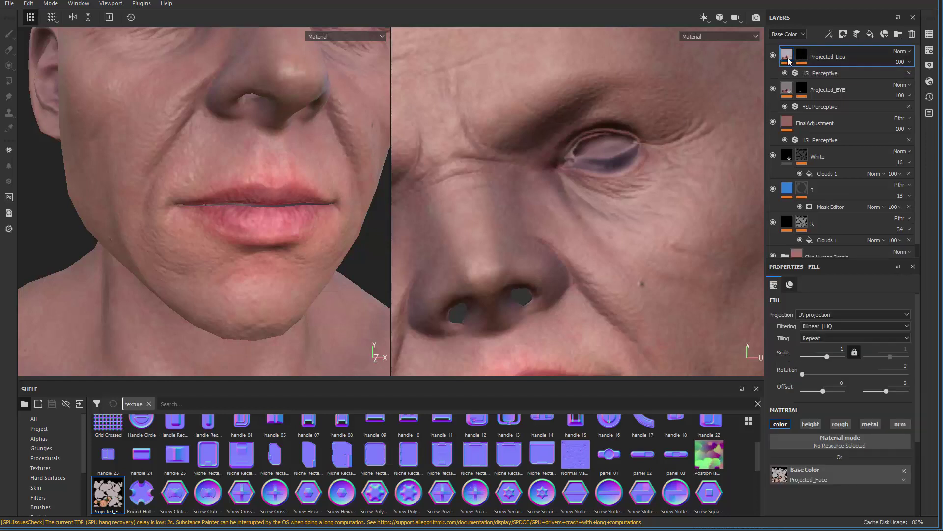
{"action": "left_click", "coordinate": [821, 74]}
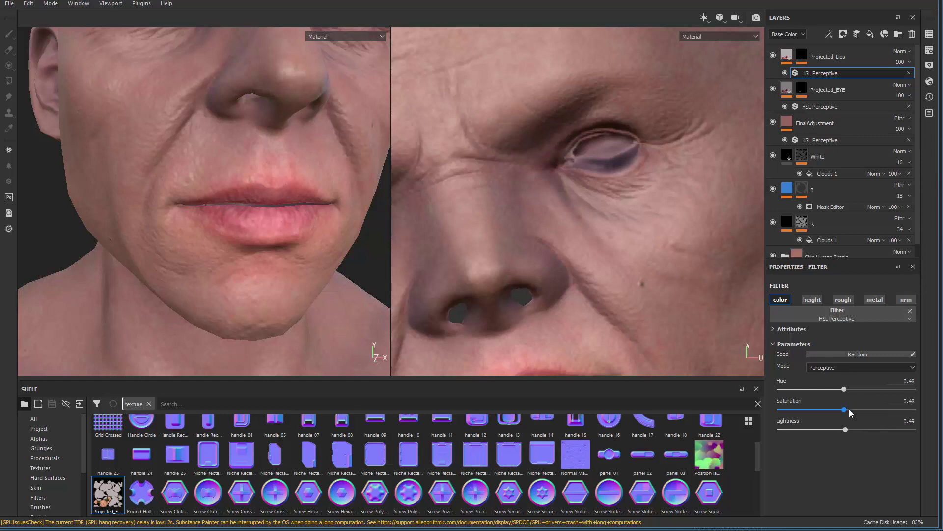
{"action": "left_click_drag", "start_coordinate": [845, 429], "coordinate": [843, 431]}
{"action": "left_click_drag", "start_coordinate": [255, 212], "coordinate": [290, 215], "text": "alt"}
{"action": "key", "text": "c"}
{"action": "right_click_drag", "start_coordinate": [245, 196], "coordinate": [245, 248], "text": "alt"}
{"action": "left_click_drag", "start_coordinate": [245, 249], "coordinate": [231, 240], "text": "alt"}
{"action": "right_click_drag", "start_coordinate": [232, 241], "coordinate": [264, 237], "text": "alt"}
{"action": "middle_click_drag", "start_coordinate": [264, 238], "coordinate": [196, 243], "text": "alt"}
{"action": "right_click_drag", "start_coordinate": [221, 192], "coordinate": [248, 157], "text": "alt"}
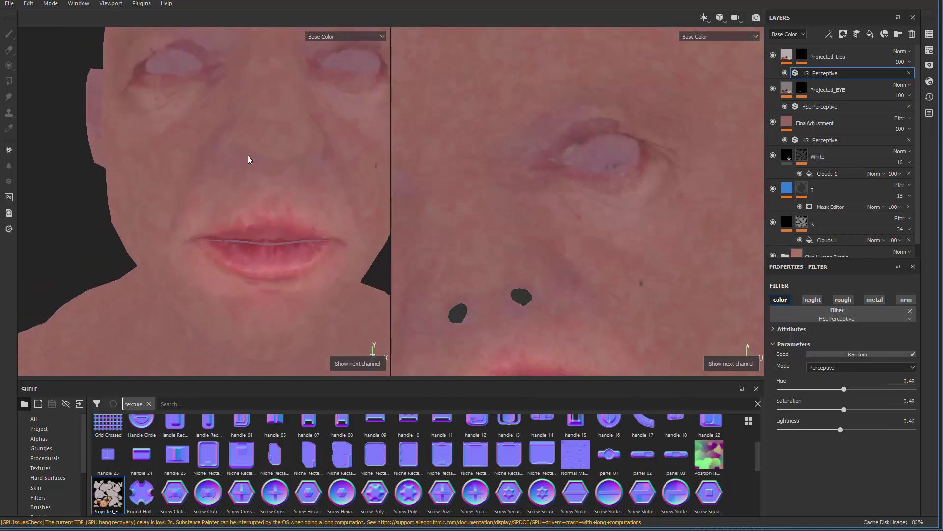
{"action": "left_click_drag", "start_coordinate": [239, 188], "coordinate": [265, 206], "text": "alt"}
{"action": "right_click_drag", "start_coordinate": [265, 206], "coordinate": [282, 196], "text": "alt"}
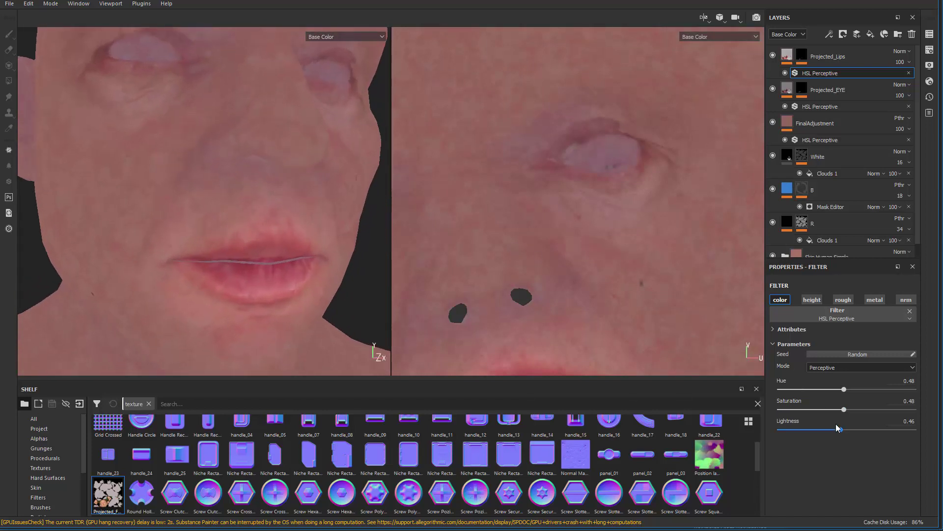
Step: Lower the lightness of the Projected_Lips HSL Perceptive filter to 0.38 and compare the lips with the surrounding skin
{"action": "left_click_drag", "start_coordinate": [839, 428], "coordinate": [831, 429]}
{"action": "left_click_drag", "start_coordinate": [162, 164], "coordinate": [159, 170], "text": "alt"}
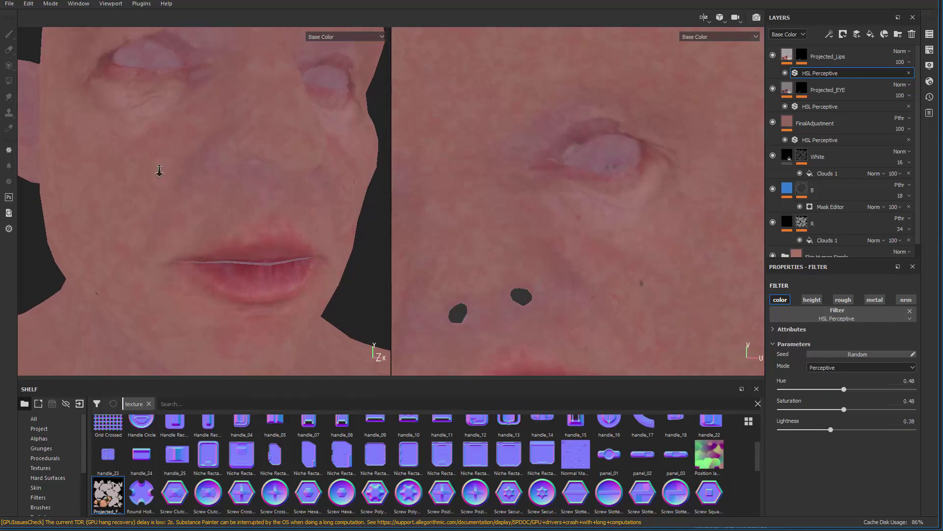
{"action": "right_click_drag", "start_coordinate": [160, 170], "coordinate": [192, 201], "text": "alt"}
{"action": "left_click_drag", "start_coordinate": [192, 202], "coordinate": [186, 196], "text": "alt+shift"}
{"action": "right_click_drag", "start_coordinate": [185, 196], "coordinate": [276, 236], "text": "alt"}
{"action": "middle_click_drag", "start_coordinate": [344, 280], "coordinate": [314, 189], "text": "alt"}
{"action": "right_click_drag", "start_coordinate": [332, 183], "coordinate": [344, 226], "text": "alt"}
{"action": "left_click_drag", "start_coordinate": [344, 226], "coordinate": [265, 241], "text": "alt+shift"}
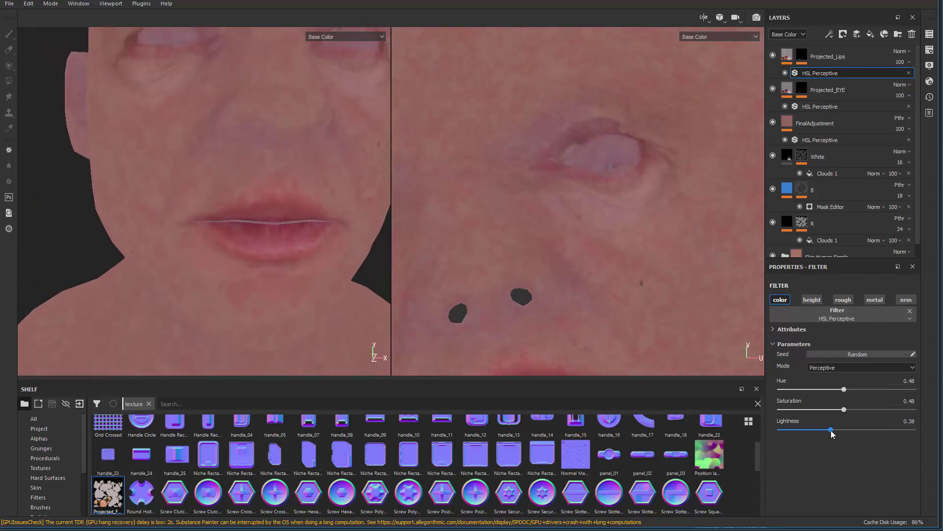
Step: Set the Projected_Lips HSL Perceptive filter's lightness to 0.36 and its saturation to 0.42
{"action": "left_click_drag", "start_coordinate": [830, 430], "coordinate": [821, 431]}
{"action": "left_click_drag", "start_coordinate": [843, 410], "coordinate": [835, 410]}
{"action": "scroll", "coordinate": [212, 214], "scroll_direction": "down", "scroll_amount": 3}
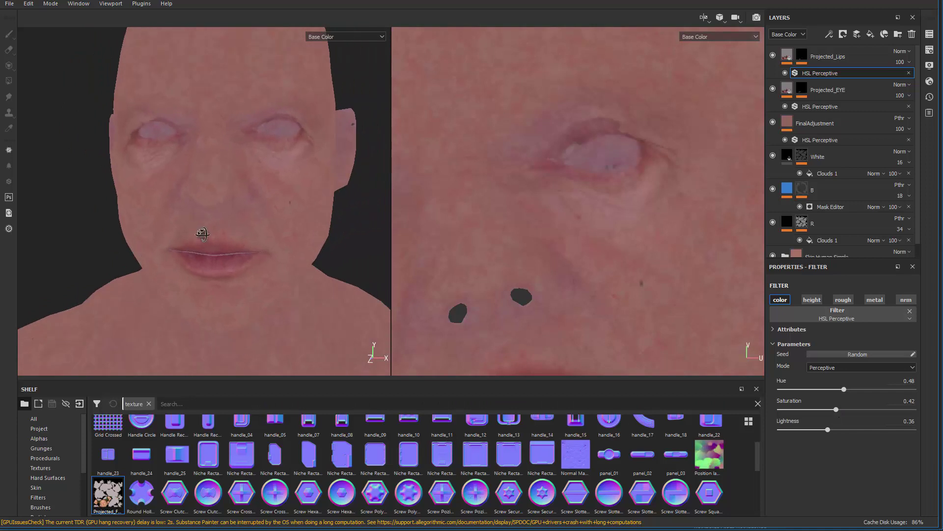
Step: Return to the full material display and examine the blended lips up close and on the whole head
{"action": "key", "text": "m"}
{"action": "left_click_drag", "start_coordinate": [196, 237], "coordinate": [226, 230], "text": "alt"}
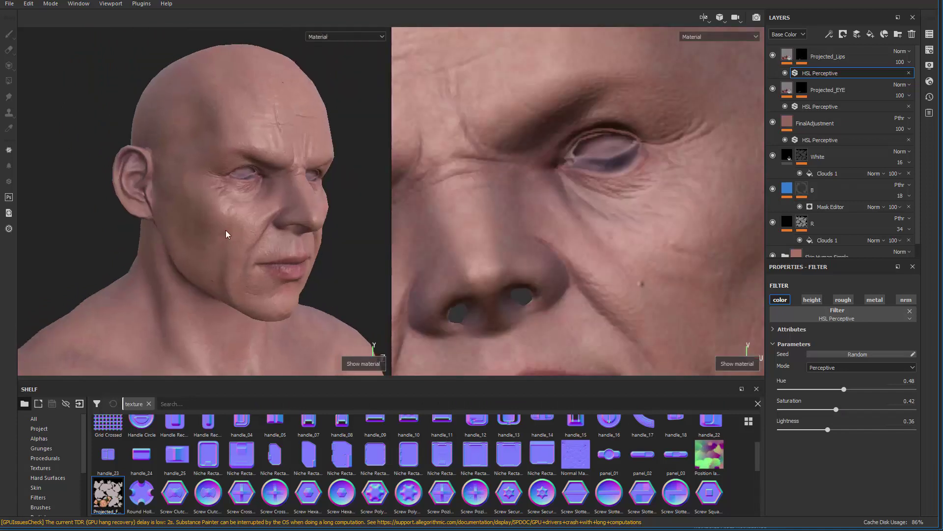
{"action": "right_click_drag", "start_coordinate": [225, 230], "coordinate": [280, 290], "text": "alt"}
{"action": "left_click_drag", "start_coordinate": [280, 290], "coordinate": [308, 183], "text": "alt"}
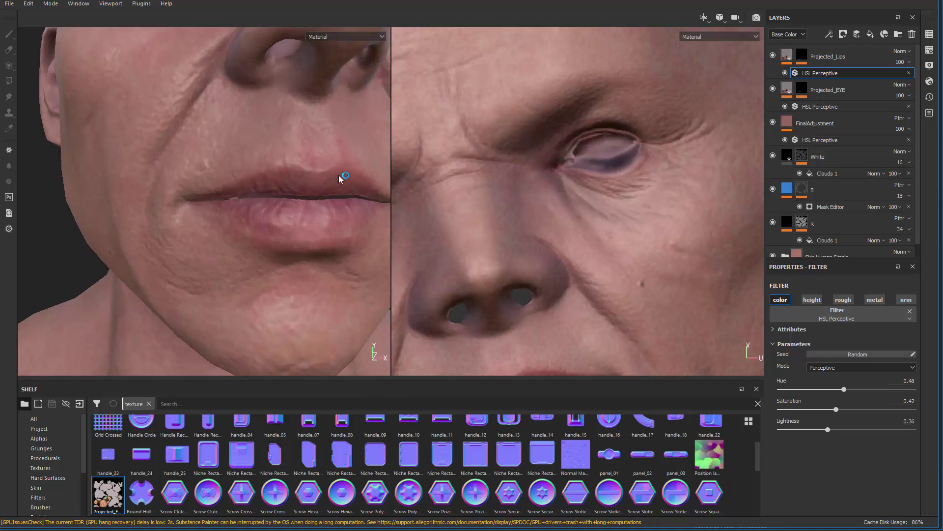
{"action": "right_click_drag", "start_coordinate": [336, 191], "coordinate": [243, 231], "text": "alt"}
{"action": "left_click_drag", "start_coordinate": [243, 231], "coordinate": [246, 261], "text": "alt"}
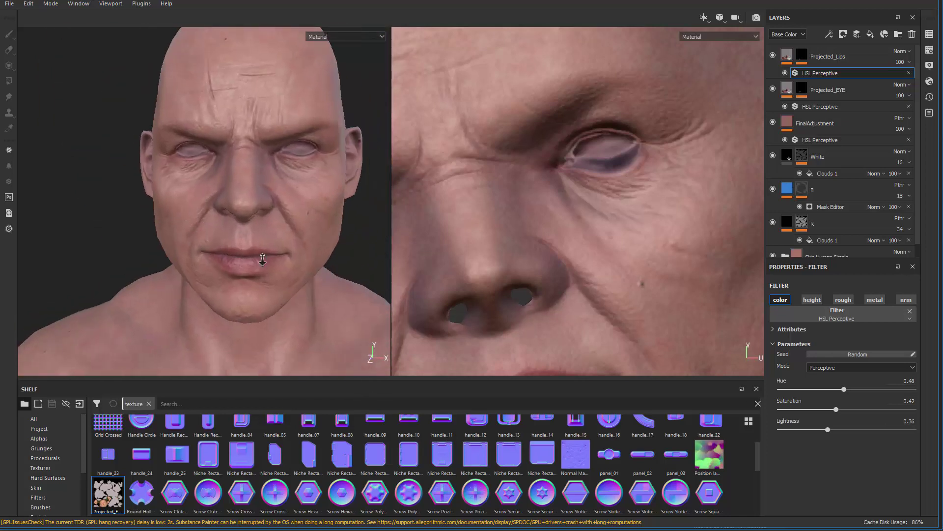
{"action": "right_click_drag", "start_coordinate": [246, 261], "coordinate": [275, 315], "text": "alt"}
{"action": "middle_click_drag", "start_coordinate": [275, 314], "coordinate": [249, 261], "text": "alt"}
{"action": "left_click_drag", "start_coordinate": [248, 261], "coordinate": [280, 240], "text": "alt"}
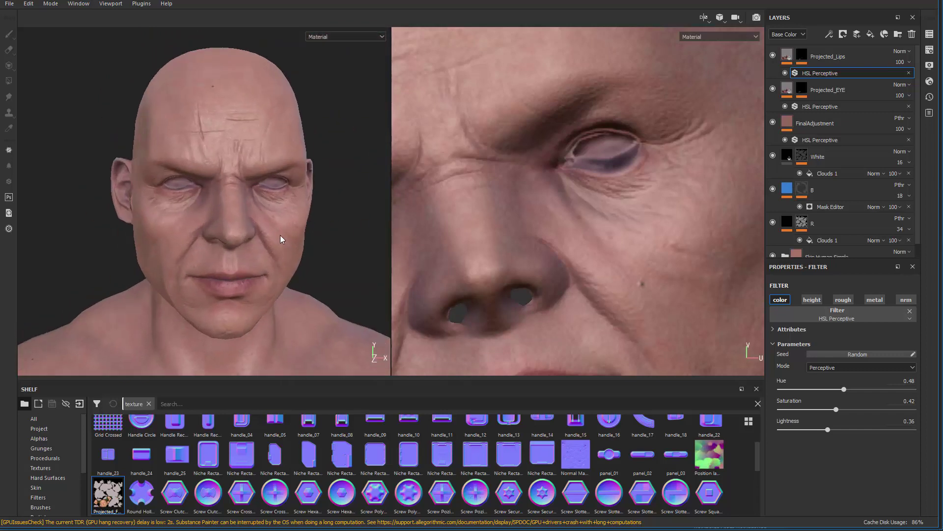
Step: Duplicate the Projected_Lips layer and raise the copy's HSL Perceptive saturation to 0.49 and lightness to 0.47
{"action": "left_click", "coordinate": [787, 55]}
{"action": "left_click_drag", "start_coordinate": [838, 84], "coordinate": [836, 84], "text": "ctrl"}
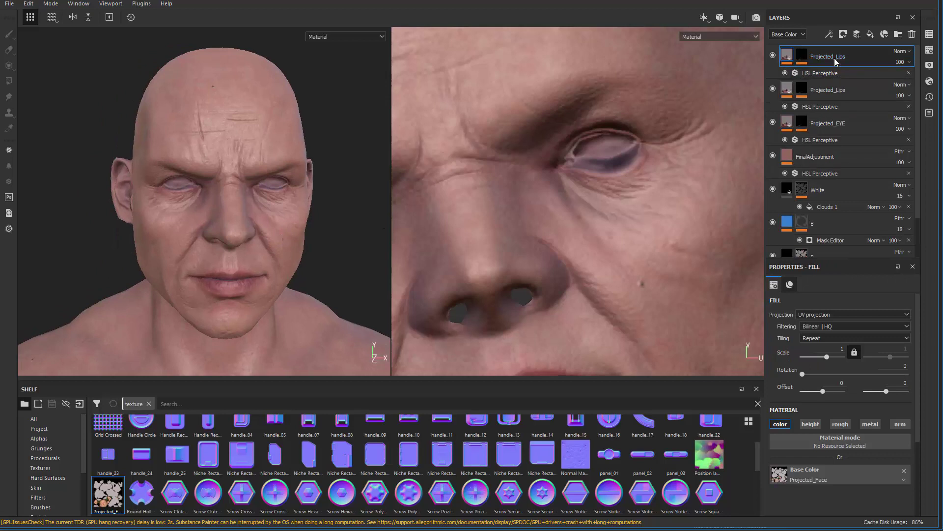
{"action": "left_click", "coordinate": [819, 74]}
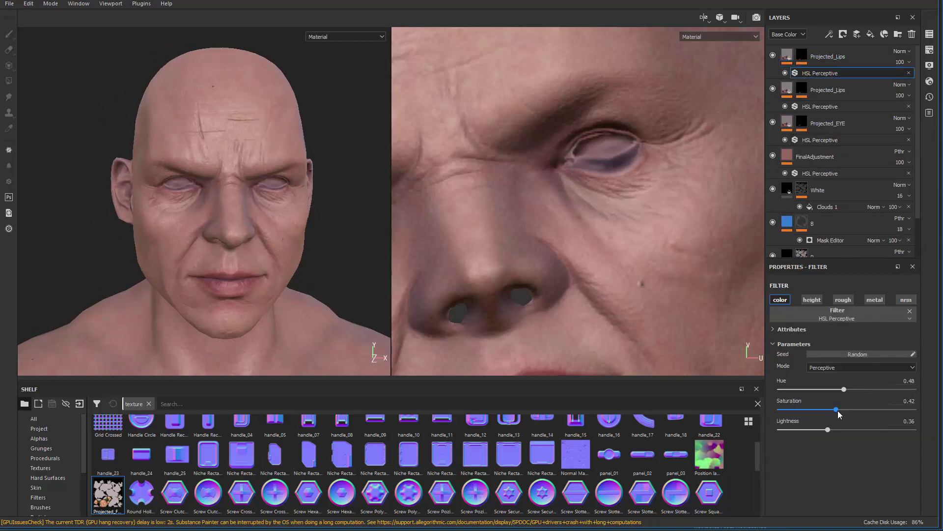
{"action": "left_click_drag", "start_coordinate": [838, 436], "coordinate": [850, 416]}
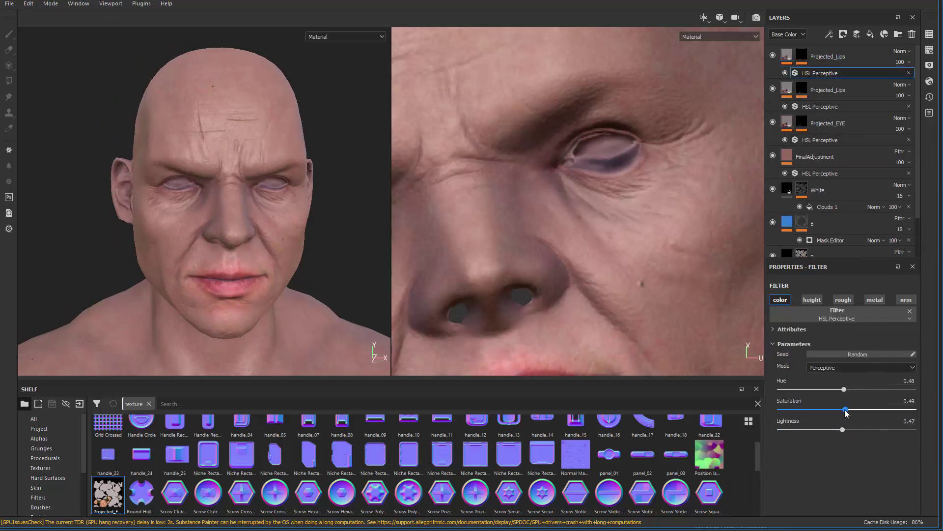
Step: Create a smart mask from the upper Projected_Lips layer's mask
{"action": "left_click", "coordinate": [801, 55]}
{"action": "right_click", "coordinate": [802, 55]}
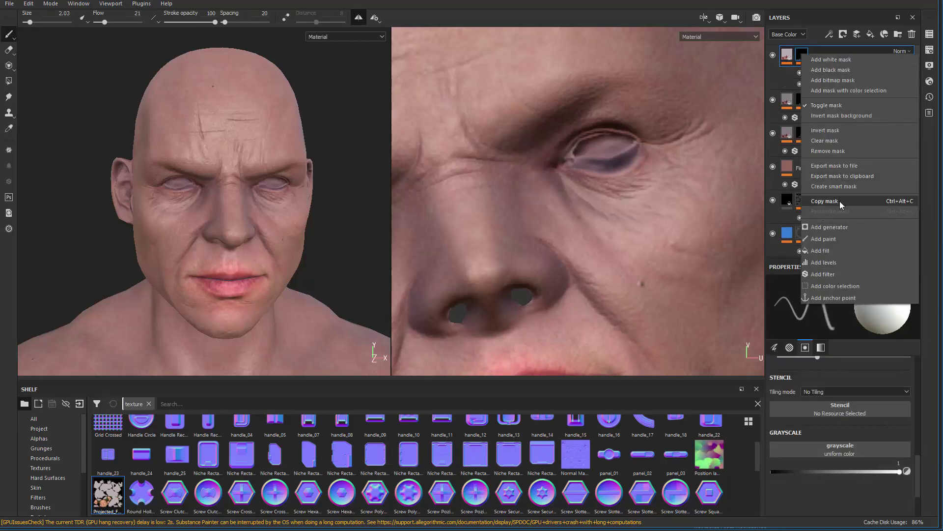
{"action": "left_click", "coordinate": [841, 189]}
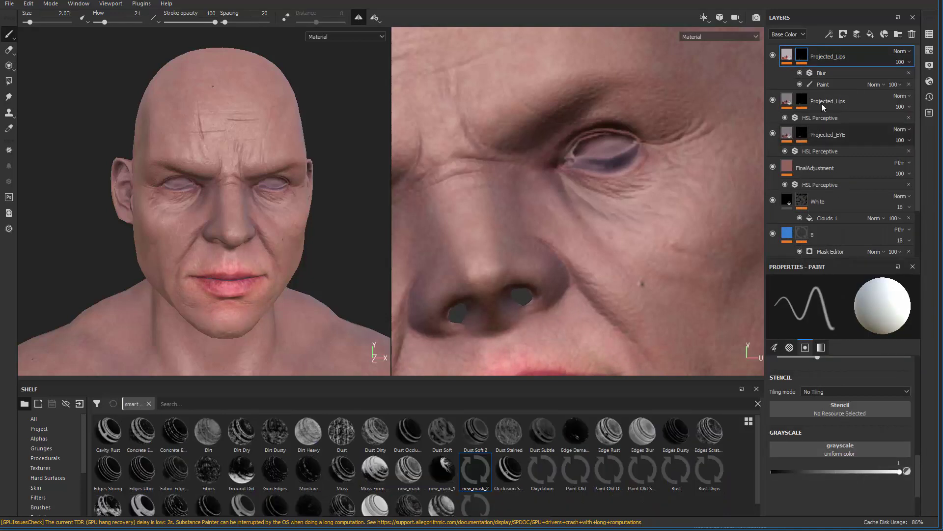
Step: Clear the upper Projected_Lips layer's mask and add a paint effect to it
{"action": "right_click", "coordinate": [801, 53]}
{"action": "left_click", "coordinate": [831, 137]}
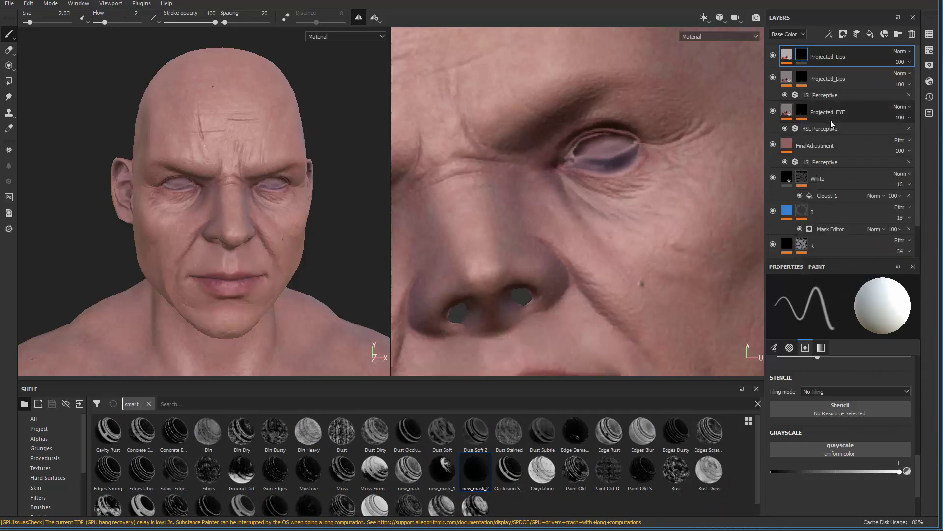
{"action": "right_click_drag", "start_coordinate": [273, 253], "coordinate": [309, 219], "text": "alt"}
{"action": "left_click_drag", "start_coordinate": [308, 219], "coordinate": [212, 194], "text": "alt"}
{"action": "right_click_drag", "start_coordinate": [213, 194], "coordinate": [275, 194], "text": "alt"}
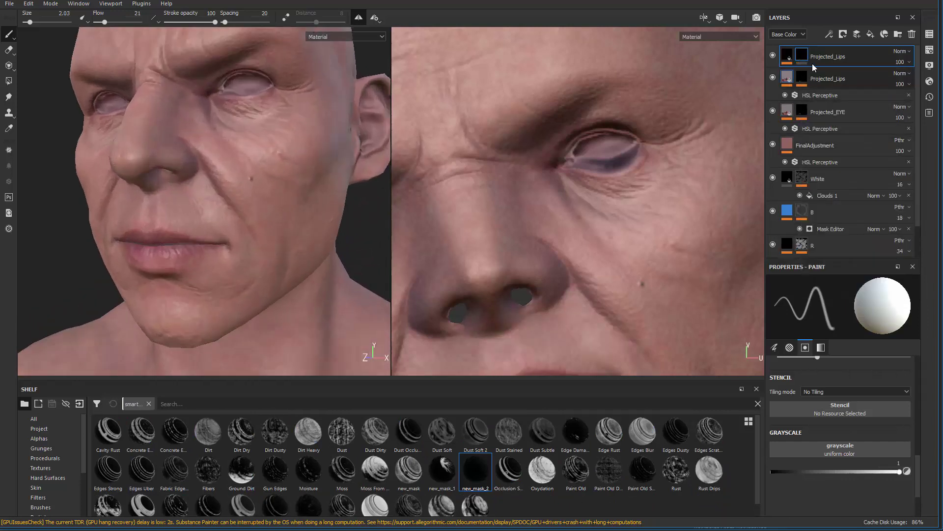
{"action": "right_click", "coordinate": [805, 61]}
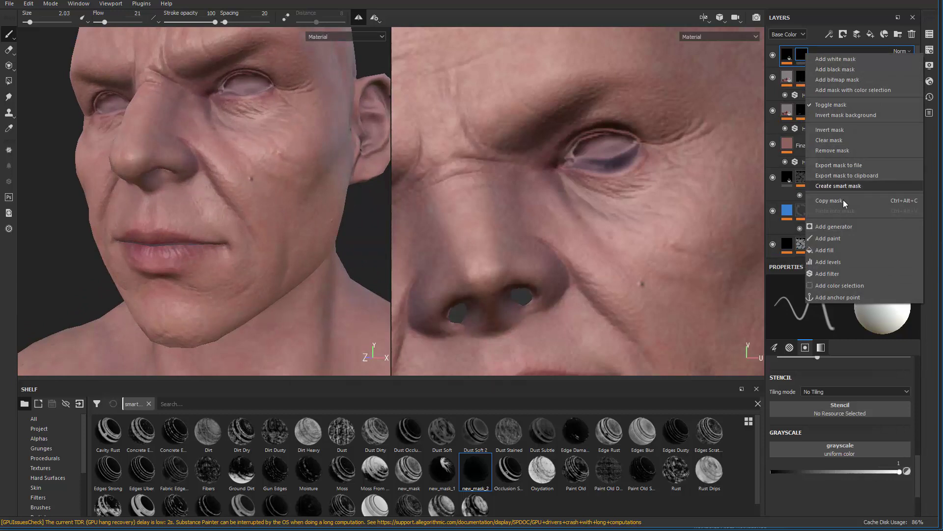
{"action": "left_click", "coordinate": [841, 240]}
Step: Paint the redder projected skin onto both cheeks with a white mask brush of size 4 and flow 21
{"action": "mouse_move", "coordinate": [167, 236]}
{"action": "right_mouse_down", "text": "alt"}
{"action": "mouse_move", "coordinate": [186, 238]}
{"action": "mouse_move", "coordinate": [263, 163]}
{"action": "mouse_move", "coordinate": [246, 216]}
{"action": "right_mouse_up", "text": "alt"}
{"action": "left_click_drag", "start_coordinate": [246, 217], "coordinate": [300, 217], "text": "alt"}
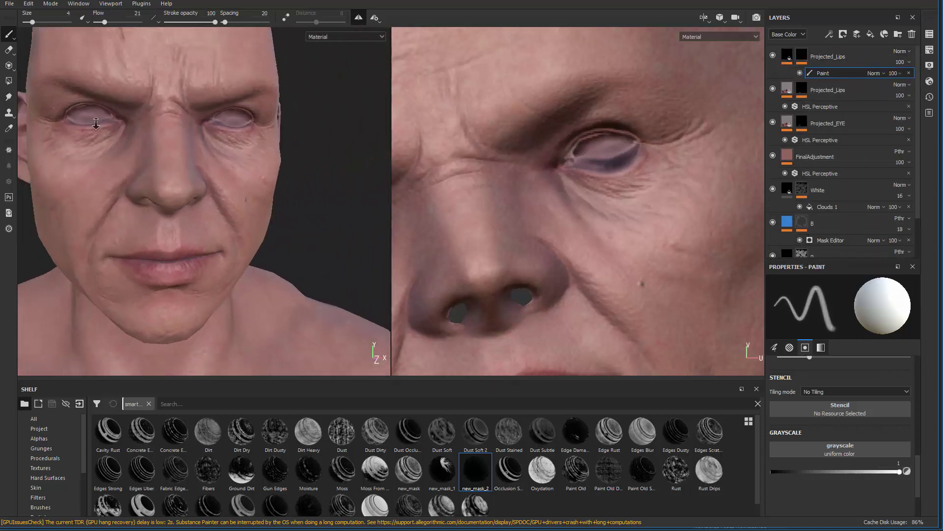
{"action": "right_click_drag", "start_coordinate": [97, 126], "coordinate": [93, 211], "text": "alt"}
{"action": "left_click_drag", "start_coordinate": [93, 211], "coordinate": [127, 216], "text": "alt"}
{"action": "mouse_move", "coordinate": [127, 216]}
{"action": "right_mouse_down", "text": "alt"}
{"action": "mouse_move", "coordinate": [248, 349]}
{"action": "mouse_move", "coordinate": [194, 257]}
{"action": "right_mouse_up", "text": "alt"}
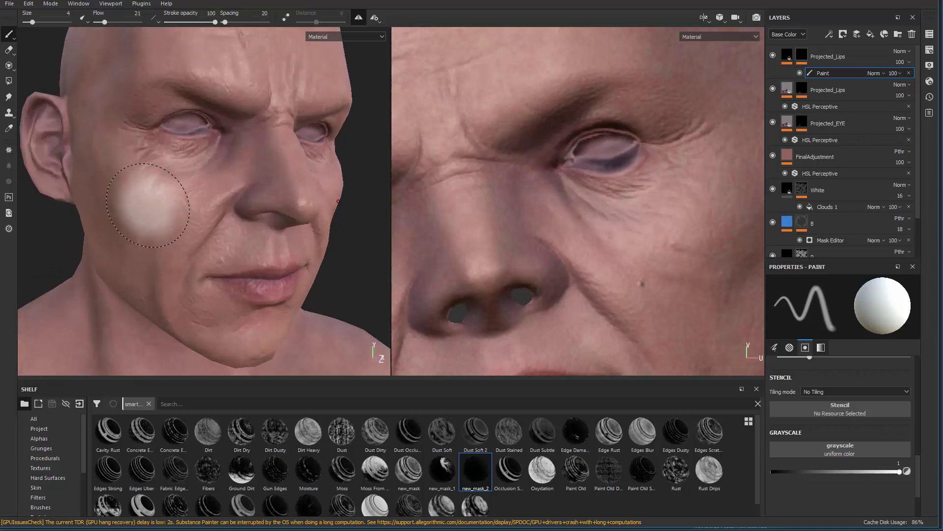
{"action": "mouse_move", "coordinate": [155, 208]}
{"action": "left_mouse_down"}
{"action": "mouse_move", "coordinate": [130, 186]}
{"action": "mouse_move", "coordinate": [163, 189]}
{"action": "mouse_move", "coordinate": [140, 226]}
{"action": "mouse_move", "coordinate": [138, 177]}
{"action": "mouse_move", "coordinate": [199, 198]}
{"action": "mouse_move", "coordinate": [186, 231]}
{"action": "mouse_move", "coordinate": [109, 204]}
{"action": "mouse_move", "coordinate": [127, 219]}
{"action": "mouse_move", "coordinate": [244, 177]}
{"action": "left_mouse_up"}
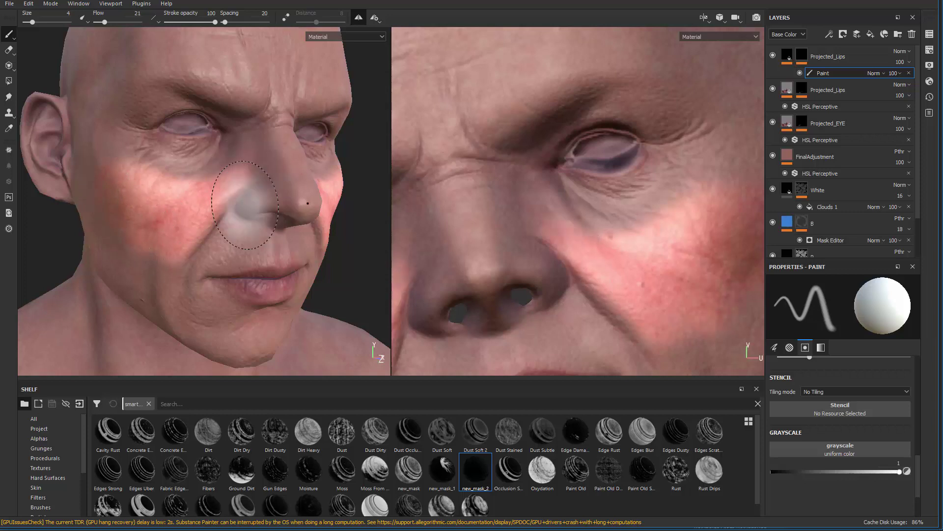
{"action": "left_click_drag", "start_coordinate": [221, 226], "coordinate": [132, 221], "text": "alt"}
{"action": "left_click_drag", "start_coordinate": [201, 199], "coordinate": [356, 241], "text": "alt"}
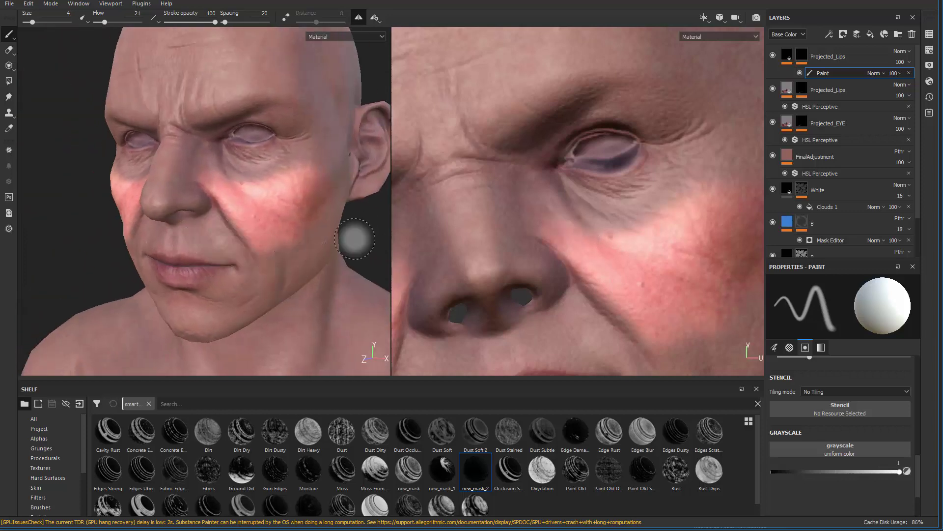
Step: Add a Blur filter with an intensity of 4.82 to the upper Projected_Lips layer's mask
{"action": "right_click", "coordinate": [803, 55]}
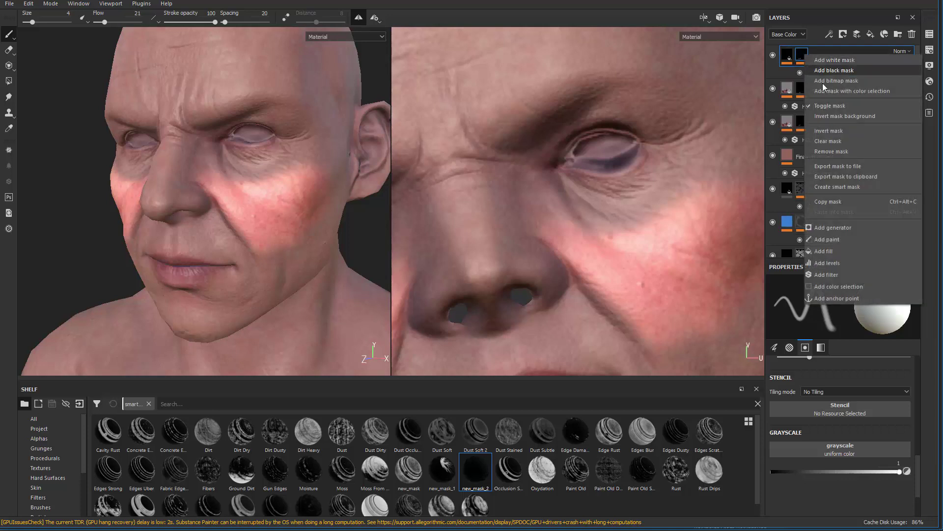
{"action": "left_click", "coordinate": [843, 276]}
{"action": "left_click", "coordinate": [831, 304]}
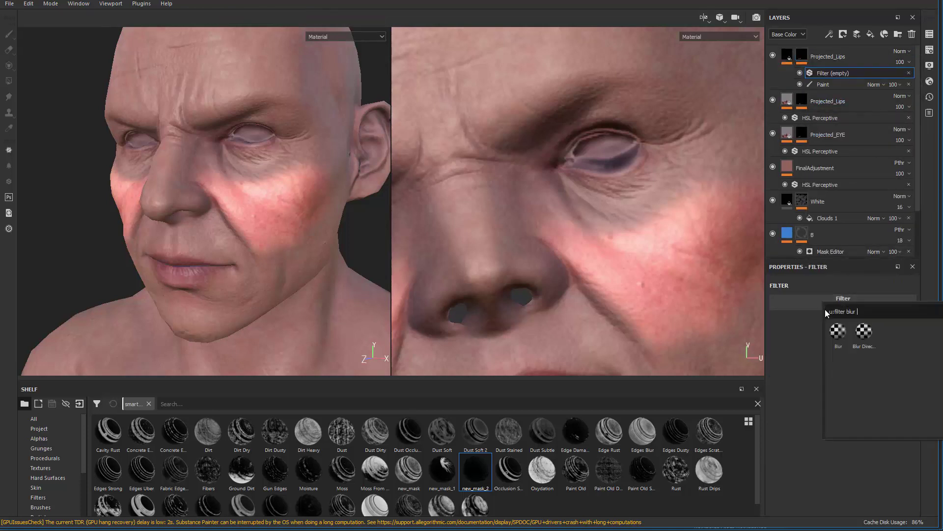
{"action": "left_click", "coordinate": [841, 337]}
{"action": "left_click_drag", "start_coordinate": [792, 365], "coordinate": [815, 363]}
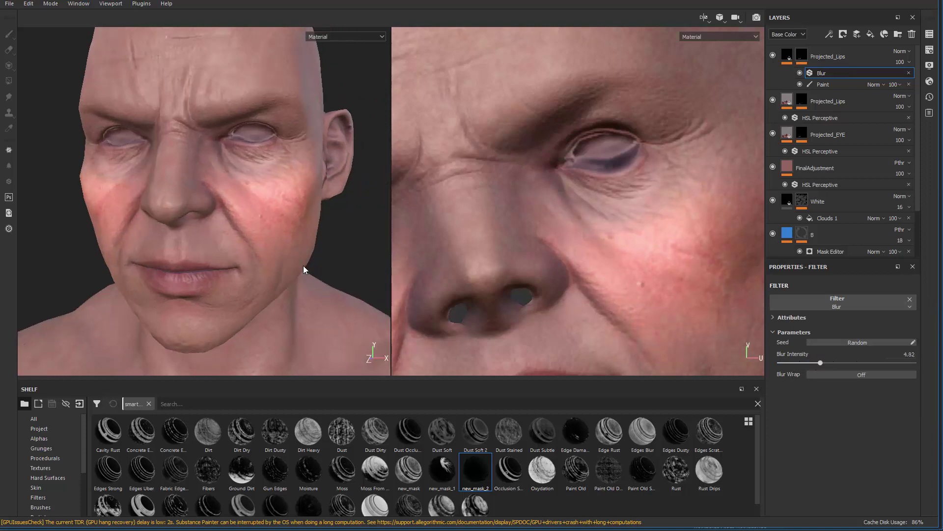
{"action": "left_click_drag", "start_coordinate": [305, 264], "coordinate": [307, 248], "text": "alt"}
Step: Open the upper Projected_Lips layer's HSL Perceptive filter and examine the projected cheek skin from several angles in base color display
{"action": "left_click", "coordinate": [802, 61]}
{"action": "left_click", "coordinate": [801, 82]}
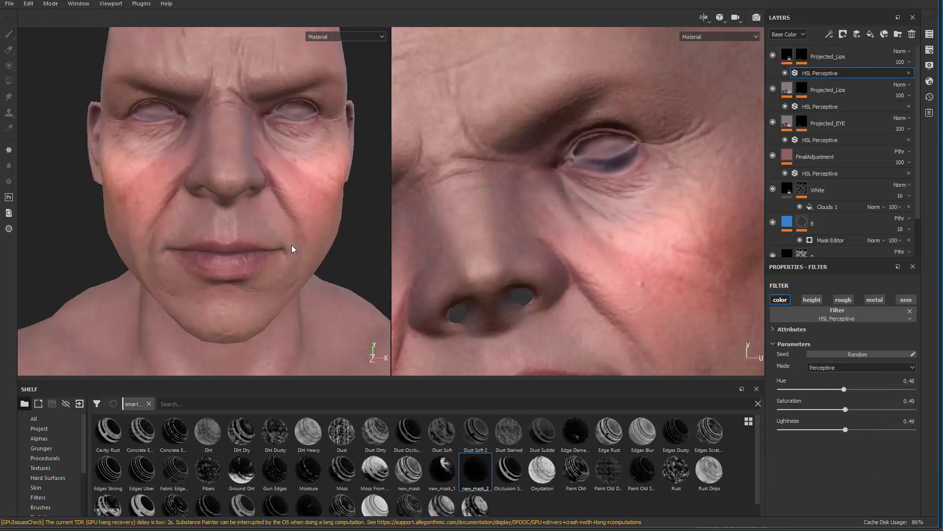
{"action": "key", "text": "c"}
{"action": "right_click_drag", "start_coordinate": [215, 228], "coordinate": [279, 228], "text": "alt"}
{"action": "left_click_drag", "start_coordinate": [278, 227], "coordinate": [241, 253], "text": "alt"}
{"action": "right_click_drag", "start_coordinate": [240, 252], "coordinate": [187, 214], "text": "alt"}
{"action": "middle_click_drag", "start_coordinate": [186, 214], "coordinate": [197, 232], "text": "alt"}
{"action": "right_click_drag", "start_coordinate": [196, 231], "coordinate": [230, 209], "text": "alt"}
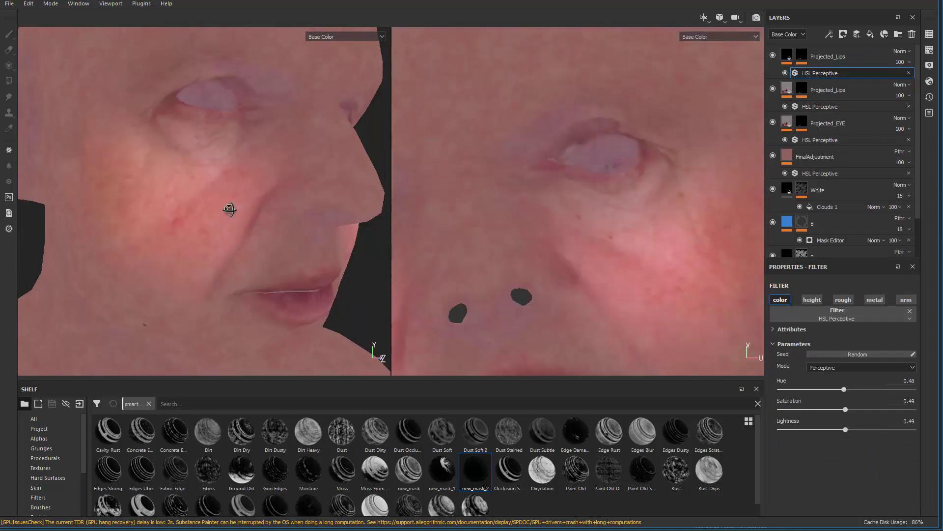
{"action": "left_click_drag", "start_coordinate": [229, 208], "coordinate": [275, 304], "text": "alt"}
{"action": "right_click_drag", "start_coordinate": [276, 305], "coordinate": [220, 207], "text": "alt"}
{"action": "right_click_drag", "start_coordinate": [279, 308], "coordinate": [66, 83], "text": "alt"}
{"action": "left_click_drag", "start_coordinate": [185, 175], "coordinate": [221, 216], "text": "alt"}
{"action": "right_click_drag", "start_coordinate": [221, 216], "coordinate": [180, 158], "text": "alt"}
{"action": "left_click_drag", "start_coordinate": [181, 158], "coordinate": [184, 189], "text": "alt"}
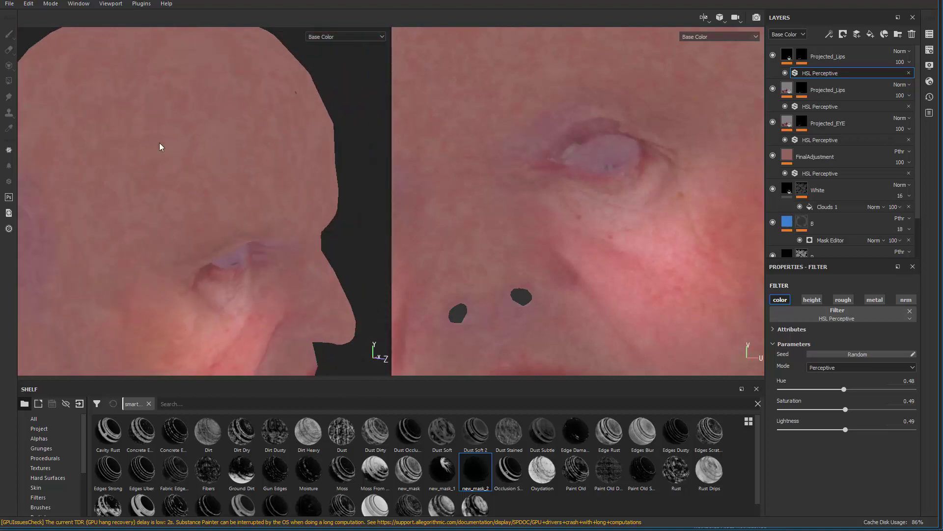
{"action": "middle_click_drag", "start_coordinate": [172, 145], "coordinate": [187, 113], "text": "alt"}
{"action": "left_click_drag", "start_coordinate": [187, 114], "coordinate": [207, 181], "text": "alt"}
{"action": "right_click_drag", "start_coordinate": [206, 182], "coordinate": [236, 214], "text": "alt"}
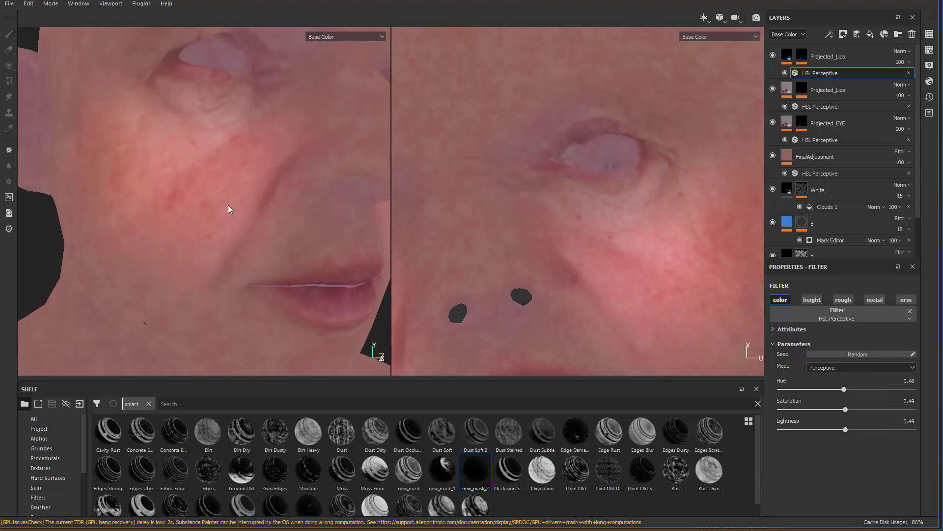
Step: Set the upper Projected_Lips layer's HSL Perceptive saturation to 0.39 and lightness to 0.37, judging the cheeks from several angles
{"action": "left_click_drag", "start_coordinate": [198, 224], "coordinate": [255, 248], "text": "alt"}
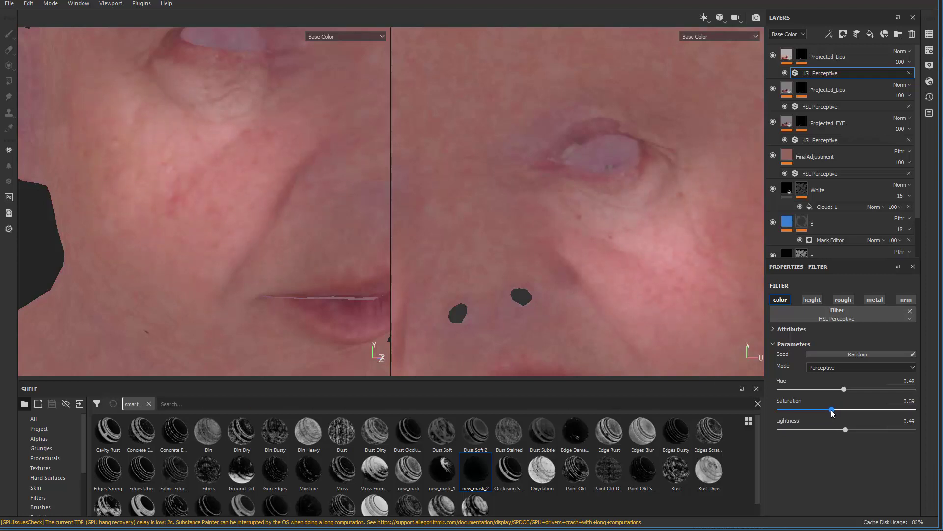
{"action": "left_click_drag", "start_coordinate": [283, 278], "coordinate": [213, 269], "text": "alt"}
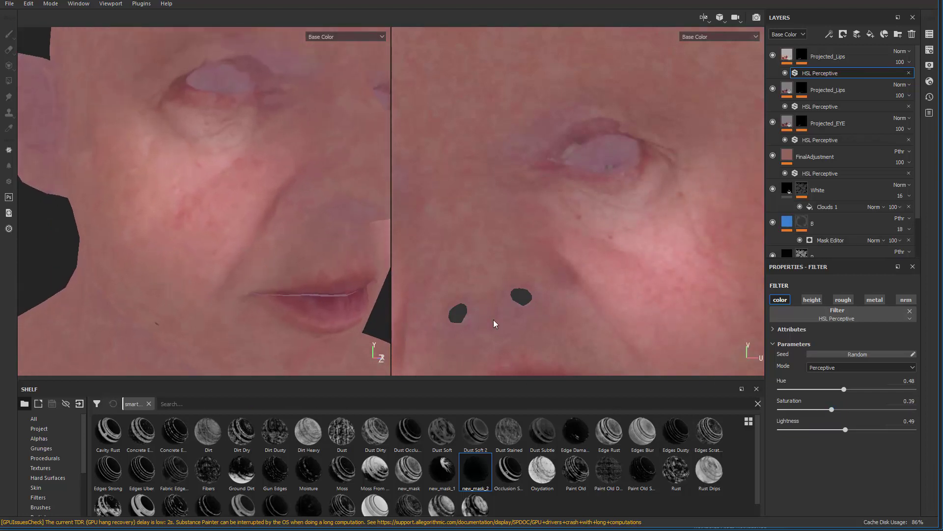
{"action": "left_click_drag", "start_coordinate": [838, 437], "coordinate": [832, 440]}
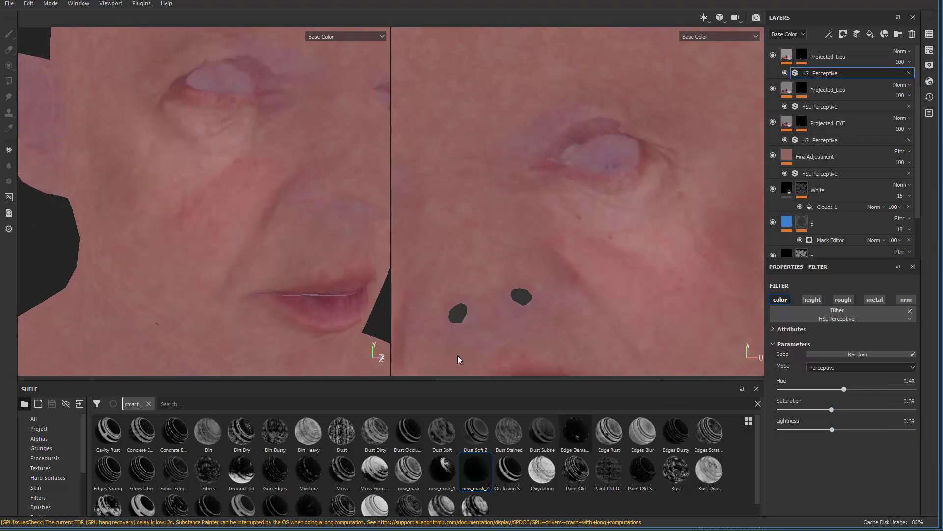
{"action": "scroll", "coordinate": [308, 251], "scroll_direction": "down", "scroll_amount": 3}
{"action": "left_click_drag", "start_coordinate": [307, 250], "coordinate": [344, 249], "text": "alt"}
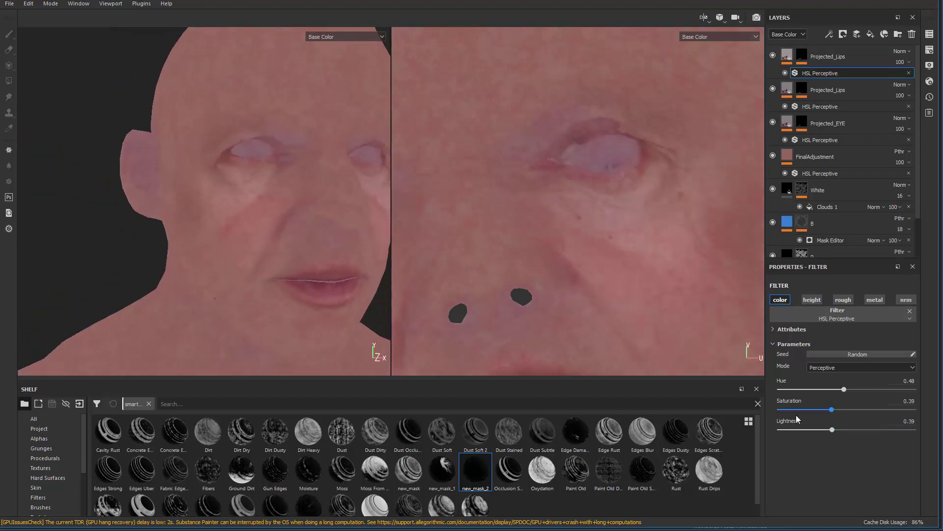
{"action": "left_click_drag", "start_coordinate": [832, 430], "coordinate": [828, 429]}
{"action": "scroll", "coordinate": [312, 305], "scroll_direction": "up", "scroll_amount": 3}
{"action": "left_click_drag", "start_coordinate": [312, 306], "coordinate": [169, 254], "text": "alt"}
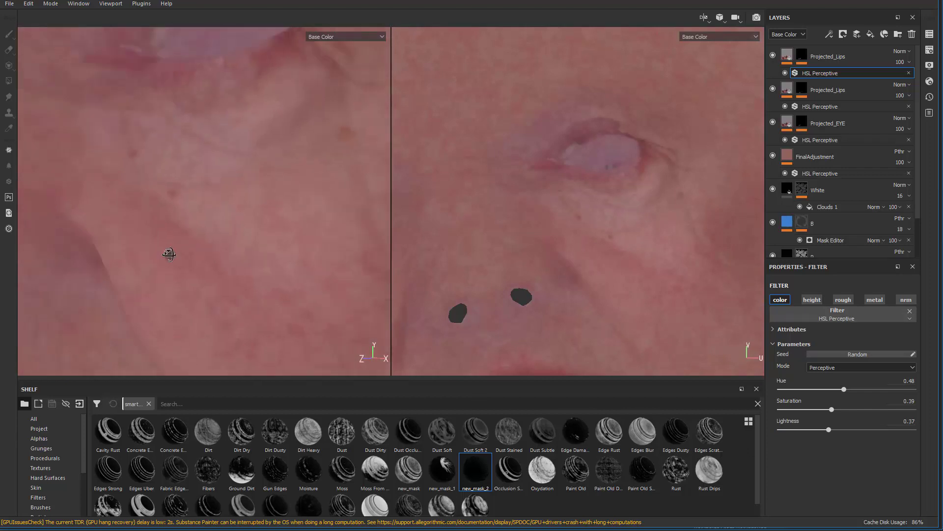
{"action": "right_click_drag", "start_coordinate": [169, 254], "coordinate": [98, 152], "text": "alt"}
{"action": "left_click_drag", "start_coordinate": [99, 152], "coordinate": [259, 229], "text": "alt"}
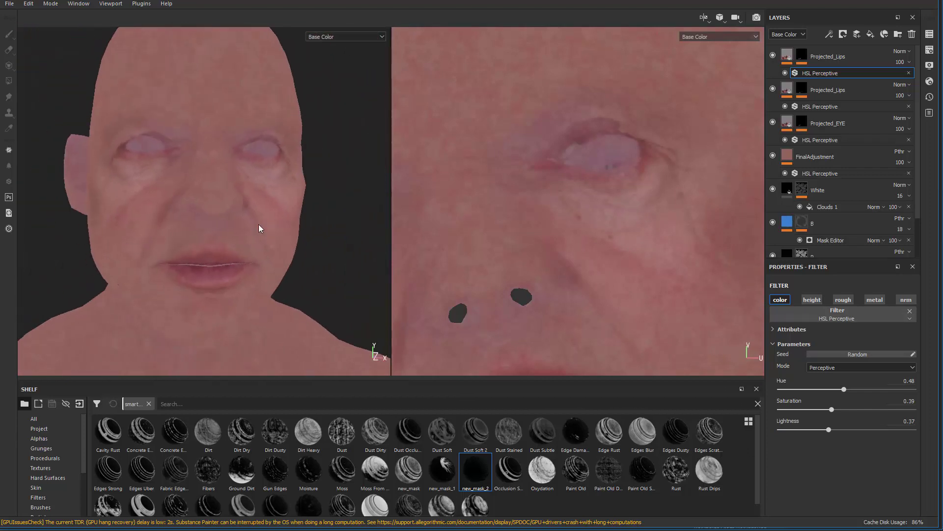
{"action": "scroll", "coordinate": [261, 228], "scroll_direction": "up", "scroll_amount": 2}
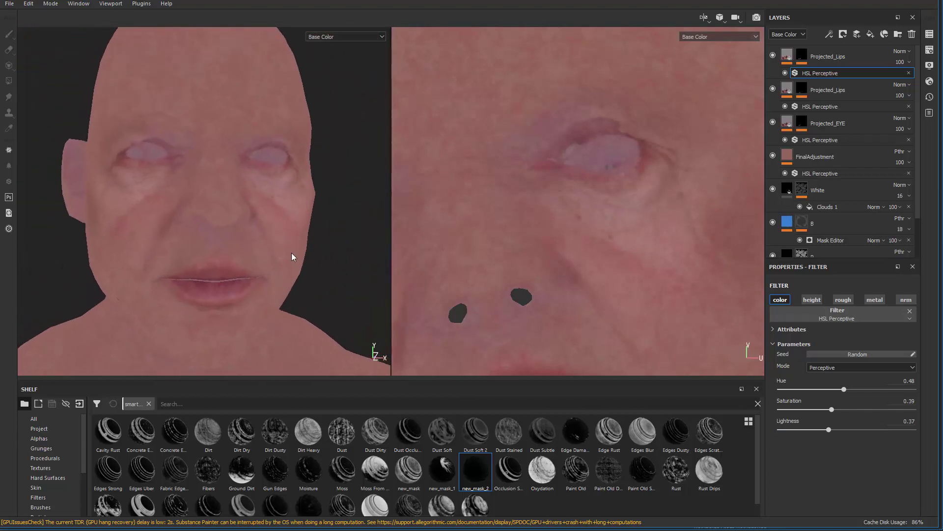
Step: Toggle the upper Projected_Lips layer's visibility to compare the cheeks with and without the projection
{"action": "left_click", "coordinate": [774, 56]}
{"action": "left_click", "coordinate": [773, 57]}
{"action": "left_click", "coordinate": [774, 56]}
{"action": "left_click", "coordinate": [774, 55]}
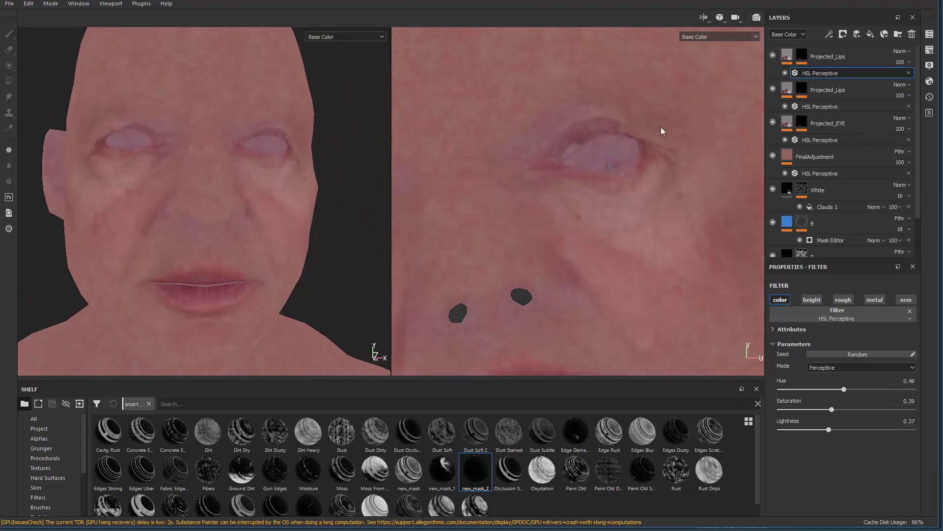
Step: Set the upper Projected_Lips layer's HSL Perceptive saturation to 0.4 and lightness to 0.32
{"action": "left_click_drag", "start_coordinate": [208, 254], "coordinate": [311, 291], "text": "alt"}
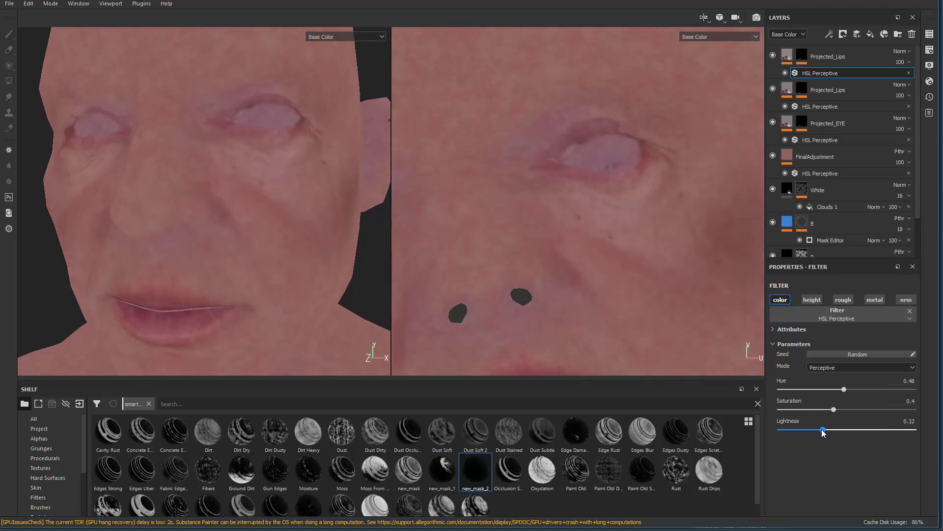
{"action": "scroll", "coordinate": [185, 182], "scroll_direction": "down", "scroll_amount": 4}
{"action": "left_click_drag", "start_coordinate": [196, 236], "coordinate": [168, 280], "text": "alt"}
{"action": "scroll", "coordinate": [240, 259], "scroll_direction": "up", "scroll_amount": 5}
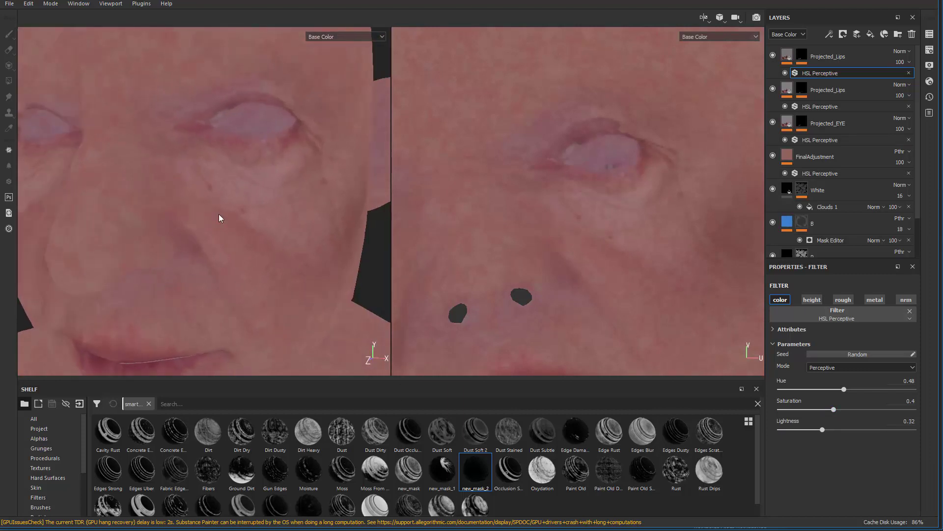
{"action": "left_click_drag", "start_coordinate": [220, 218], "coordinate": [248, 189], "text": "alt"}
{"action": "scroll", "coordinate": [128, 110], "scroll_direction": "down", "scroll_amount": 4}
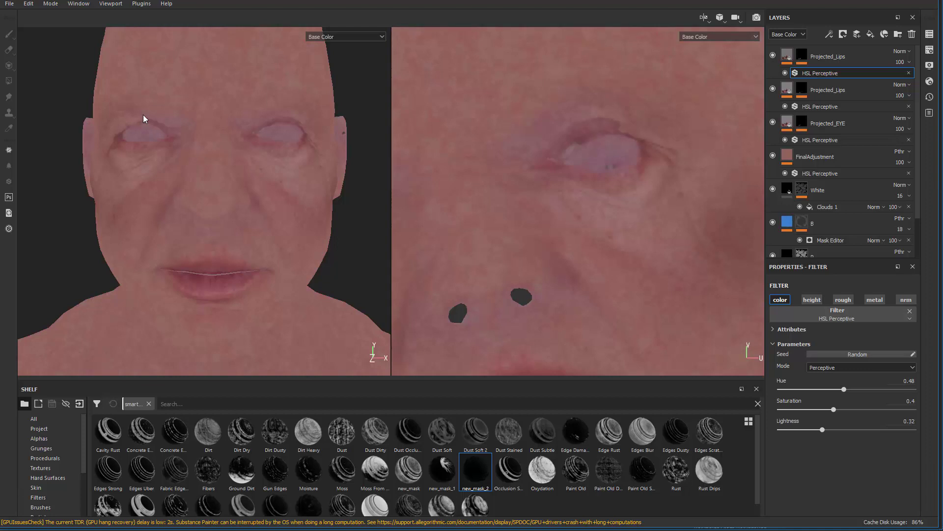
Step: Add a paint layer above the upper Projected_Lips layer and name it Projection_Adjustment
{"action": "left_click", "coordinate": [787, 58]}
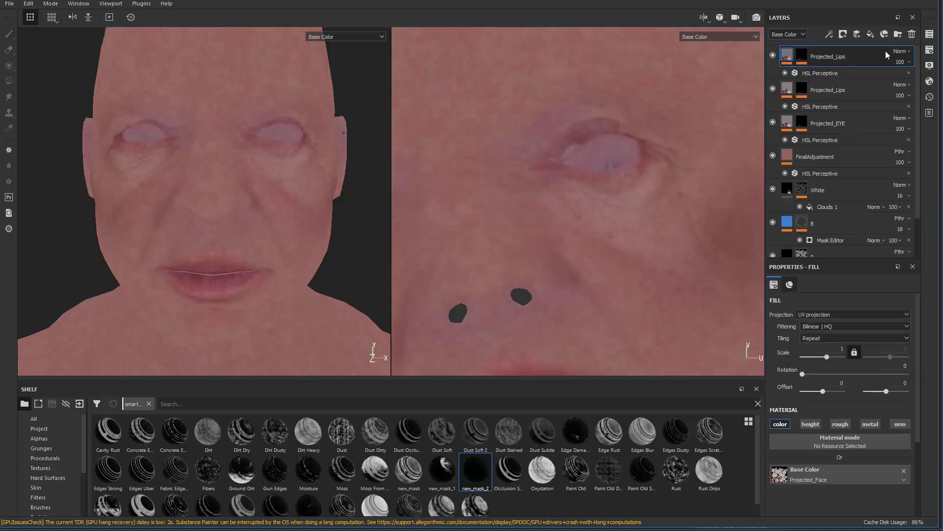
{"action": "left_click", "coordinate": [856, 36]}
{"action": "double_click", "coordinate": [809, 57]}
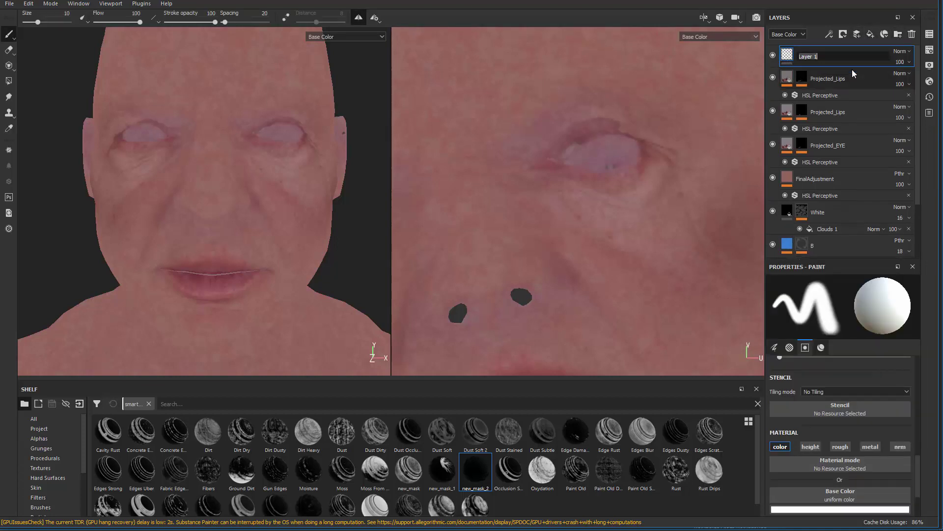
{"action": "type", "text": "Projection_Adjustment"}
{"action": "key", "text": "Return"}
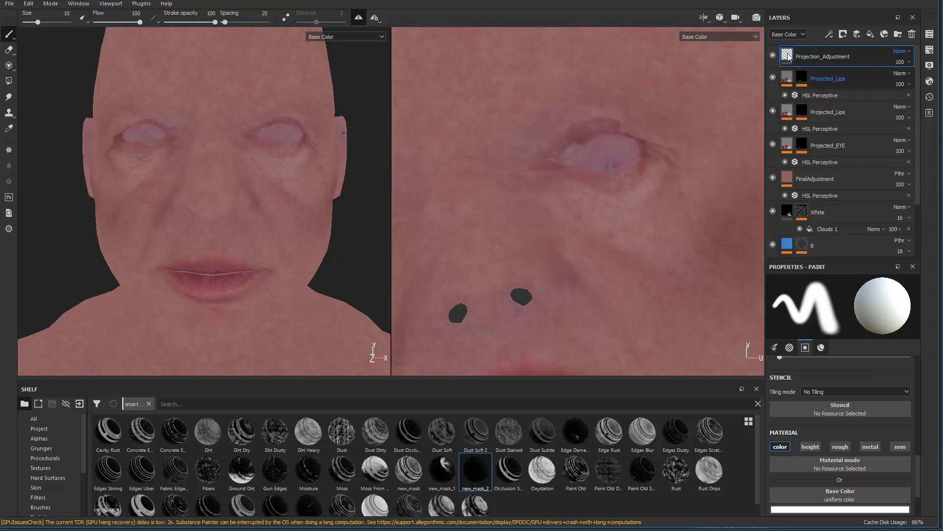
Step: Add an HSL Perceptive filter to the Projection_Adjustment layer and set the layer's blend mode to Passthrough
{"action": "left_click", "coordinate": [829, 34]}
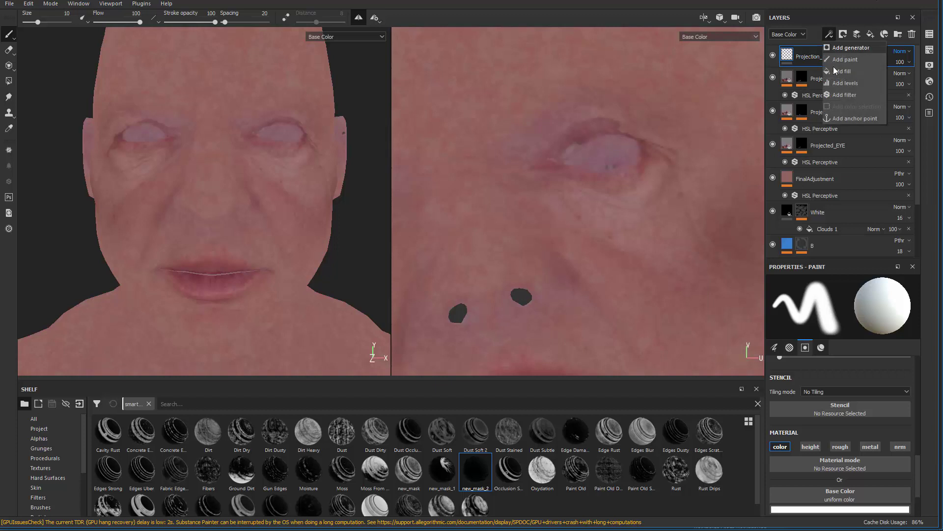
{"action": "left_click", "coordinate": [854, 98]}
{"action": "left_click", "coordinate": [815, 313]}
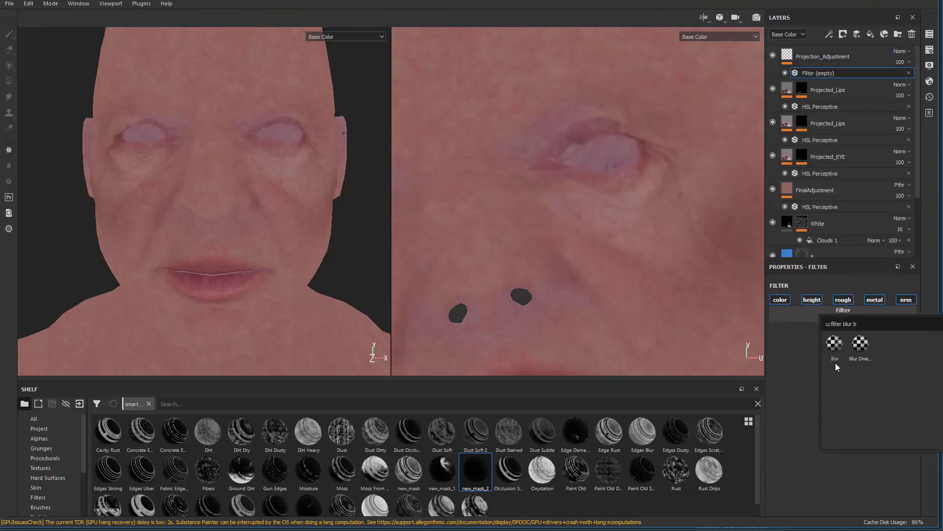
{"action": "key", "text": "BackSpace"}
{"action": "key", "text": "BackSpace"}
{"action": "key", "text": "BackSpace"}
{"action": "key", "text": "BackSpace"}
{"action": "key", "text": "BackSpace"}
{"action": "key", "text": "BackSpace"}
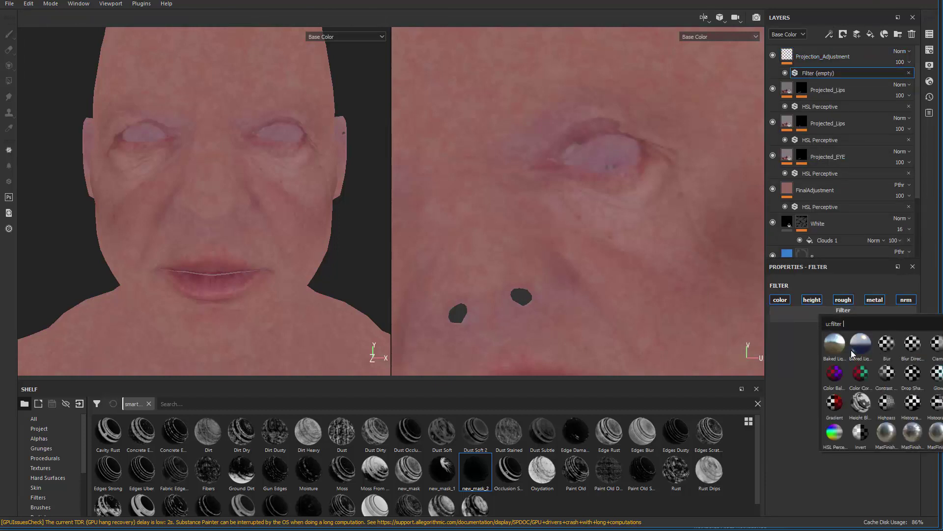
{"action": "type", "text": "hsl"}
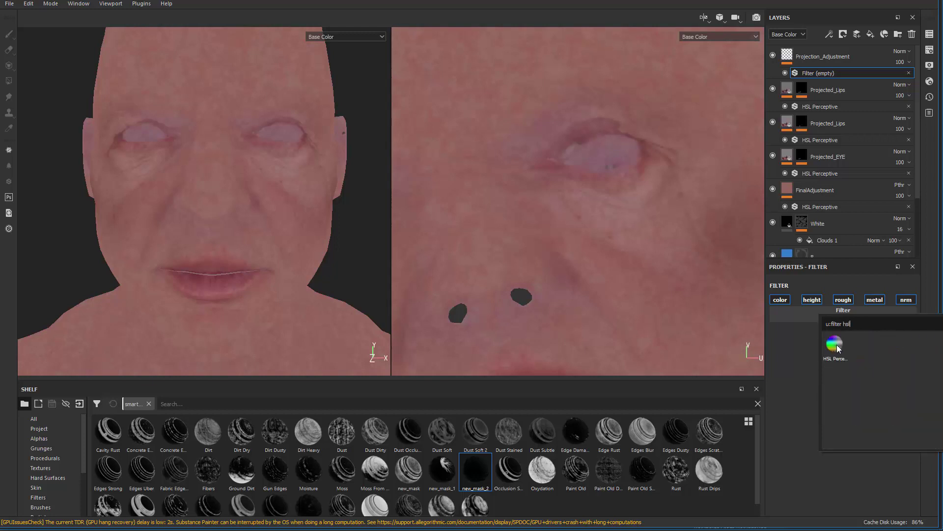
{"action": "left_click", "coordinate": [837, 339]}
{"action": "left_click", "coordinate": [902, 51]}
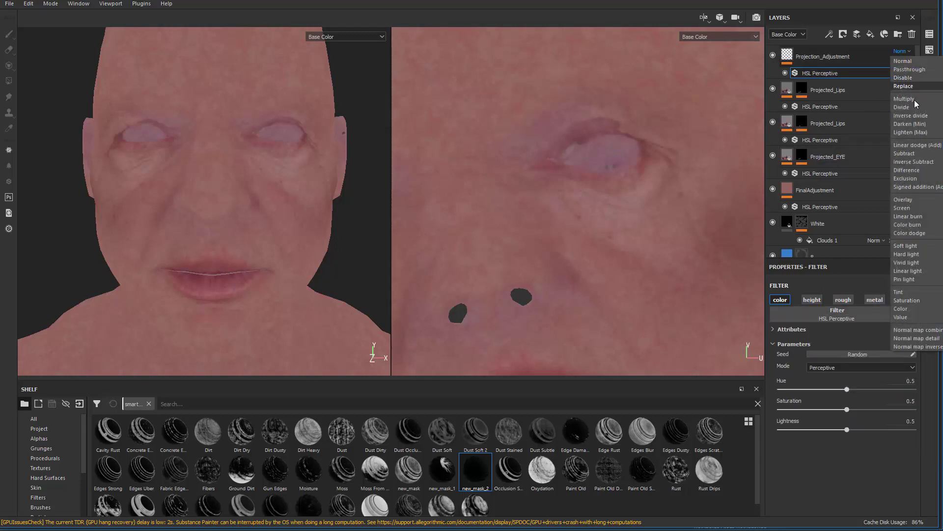
{"action": "left_click", "coordinate": [909, 69]}
{"action": "left_click", "coordinate": [830, 34]}
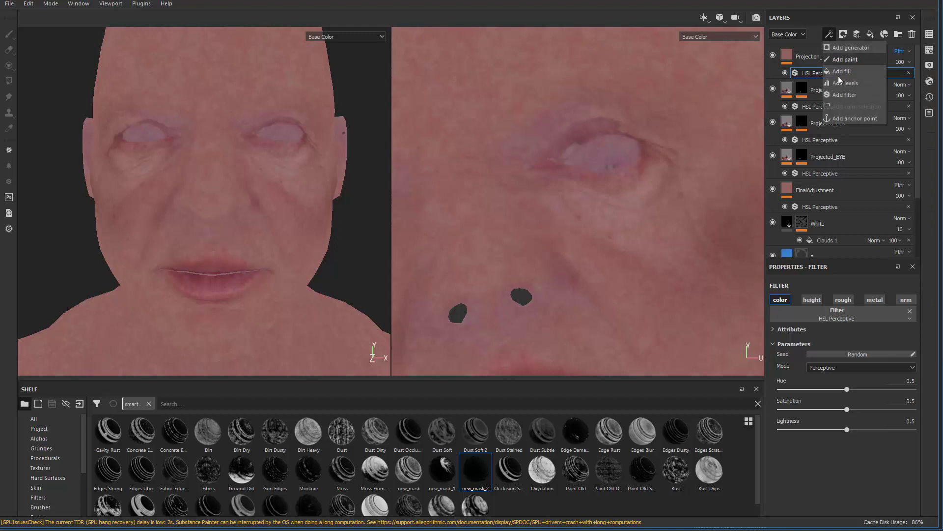
{"action": "left_click", "coordinate": [791, 57]}
{"action": "left_click", "coordinate": [829, 34]}
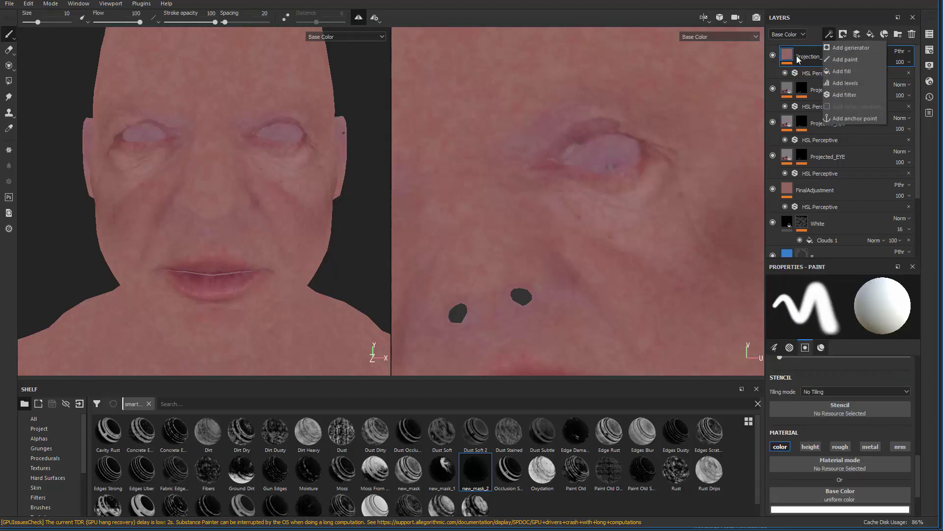
{"action": "left_click", "coordinate": [857, 95]}
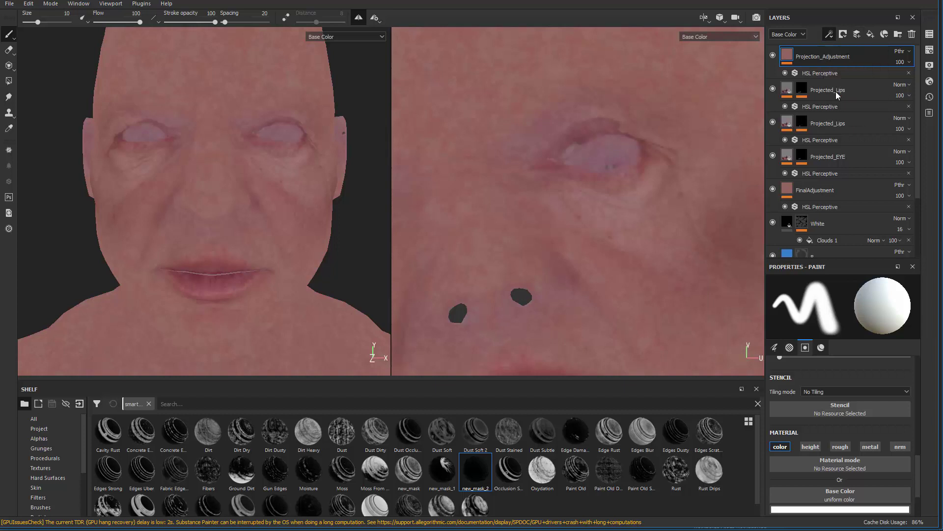
{"action": "key", "text": "ctrl+z"}
Step: Examine how the eye and cheek projections blend into the surrounding skin up close
{"action": "left_click_drag", "start_coordinate": [298, 206], "coordinate": [308, 185], "text": "alt"}
{"action": "right_click_drag", "start_coordinate": [307, 184], "coordinate": [289, 178], "text": "alt"}
{"action": "mouse_move", "coordinate": [289, 178]}
{"action": "right_mouse_down", "text": "ctrl"}
{"action": "mouse_move", "coordinate": [283, 161]}
{"action": "mouse_move", "coordinate": [264, 164]}
{"action": "right_mouse_up", "text": "ctrl"}
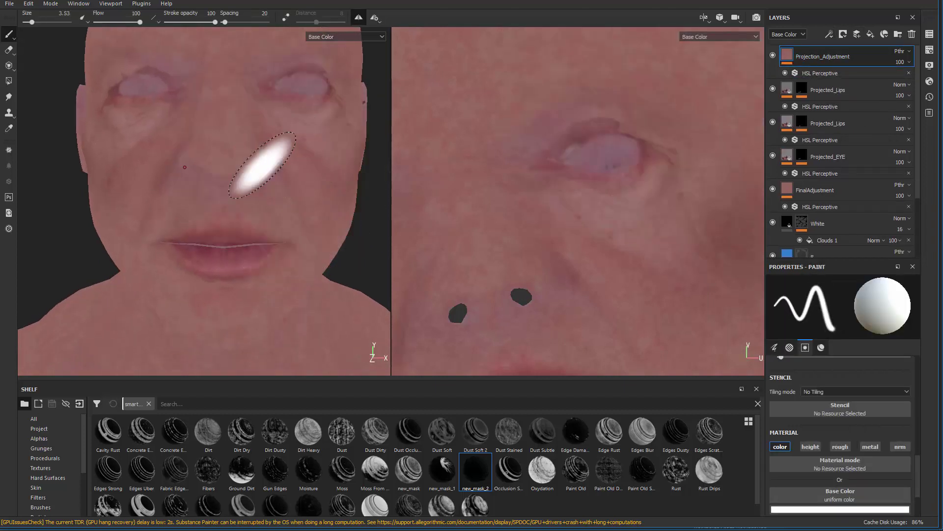
{"action": "left_click_drag", "start_coordinate": [263, 165], "coordinate": [221, 169], "text": "alt"}
{"action": "middle_click_drag", "start_coordinate": [221, 170], "coordinate": [200, 212], "text": "alt"}
{"action": "mouse_move", "coordinate": [200, 212]}
{"action": "right_mouse_down", "text": "alt"}
{"action": "mouse_move", "coordinate": [279, 221]}
{"action": "mouse_move", "coordinate": [256, 193]}
{"action": "right_mouse_up", "text": "alt"}
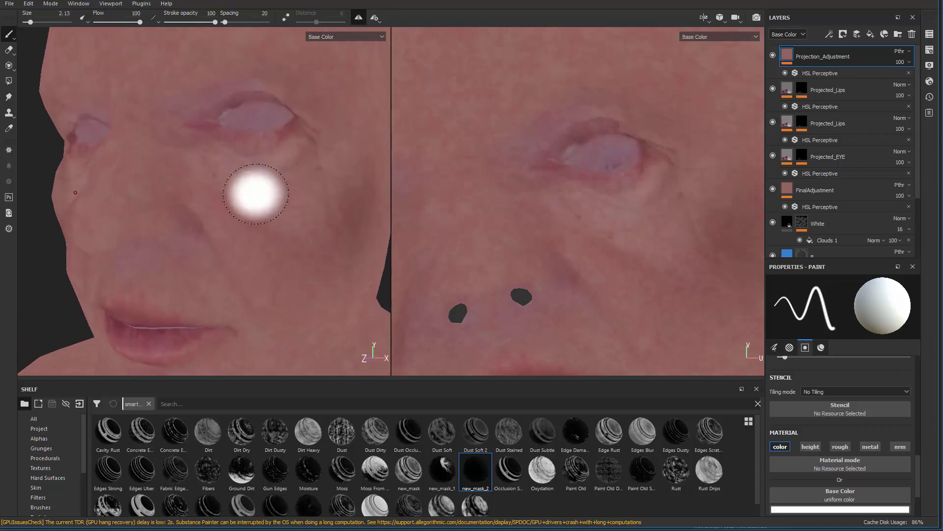
{"action": "middle_click_drag", "start_coordinate": [255, 194], "coordinate": [271, 177], "text": "alt"}
{"action": "right_click_drag", "start_coordinate": [271, 177], "coordinate": [295, 200], "text": "alt"}
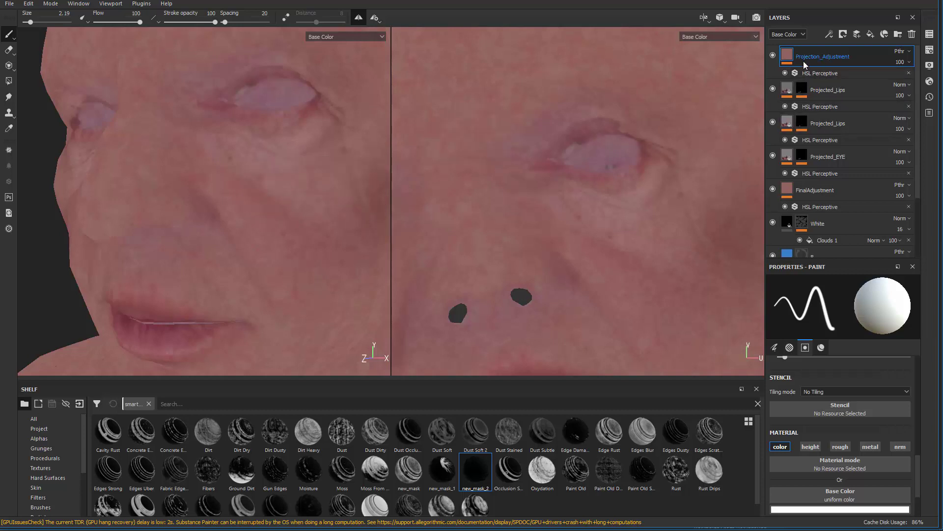
{"action": "left_click_drag", "start_coordinate": [261, 178], "coordinate": [270, 180], "text": "alt"}
Step: Set the lightness of the Projection_Adjustment layer's HSL Perceptive filter to 0.39
{"action": "left_click", "coordinate": [805, 73]}
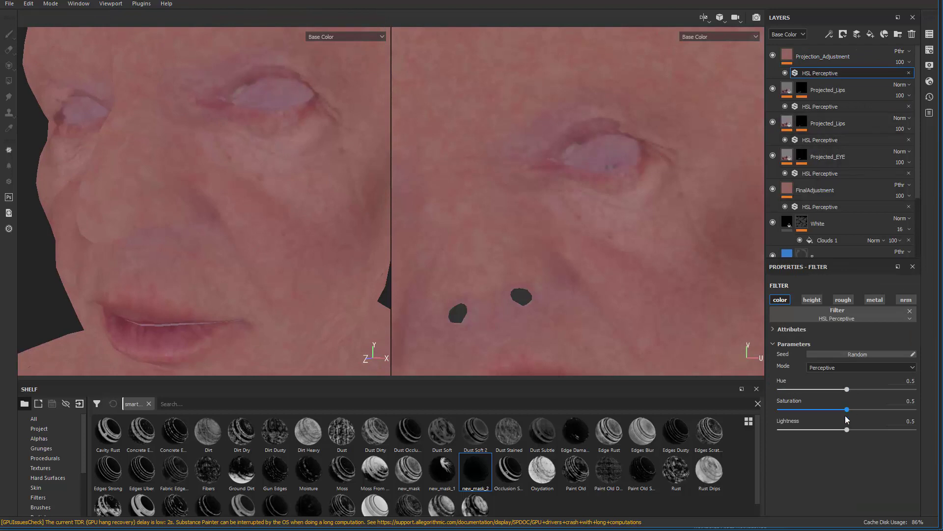
{"action": "left_click_drag", "start_coordinate": [847, 431], "coordinate": [831, 430]}
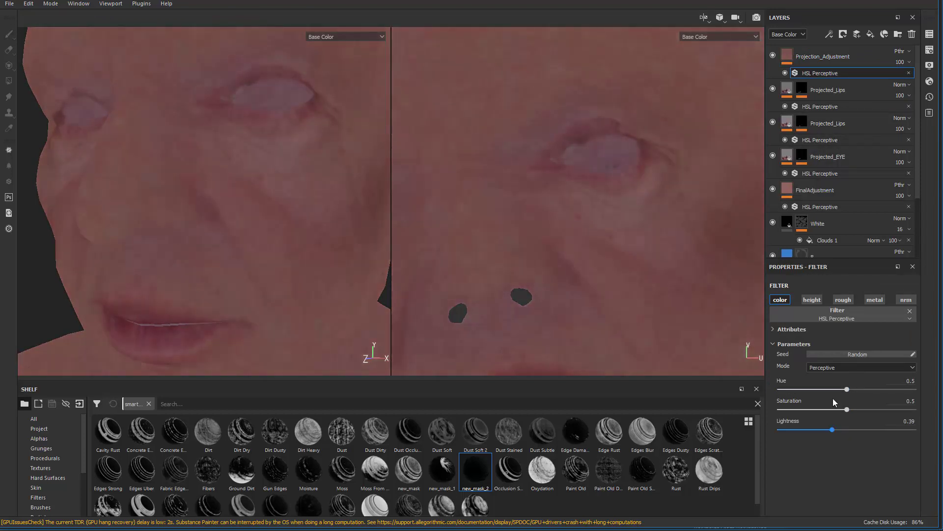
{"action": "middle_click_drag", "start_coordinate": [287, 193], "coordinate": [314, 219], "text": "alt"}
{"action": "right_click_drag", "start_coordinate": [314, 219], "coordinate": [364, 228], "text": "alt"}
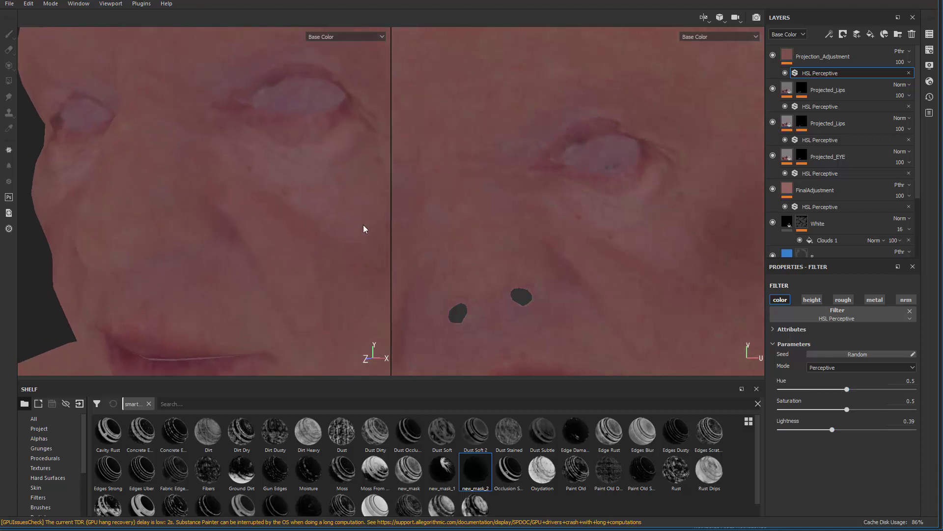
Step: Add a black mask with a paint effect to the Projection_Adjustment layer
{"action": "right_click", "coordinate": [817, 56]}
{"action": "left_click", "coordinate": [835, 72]}
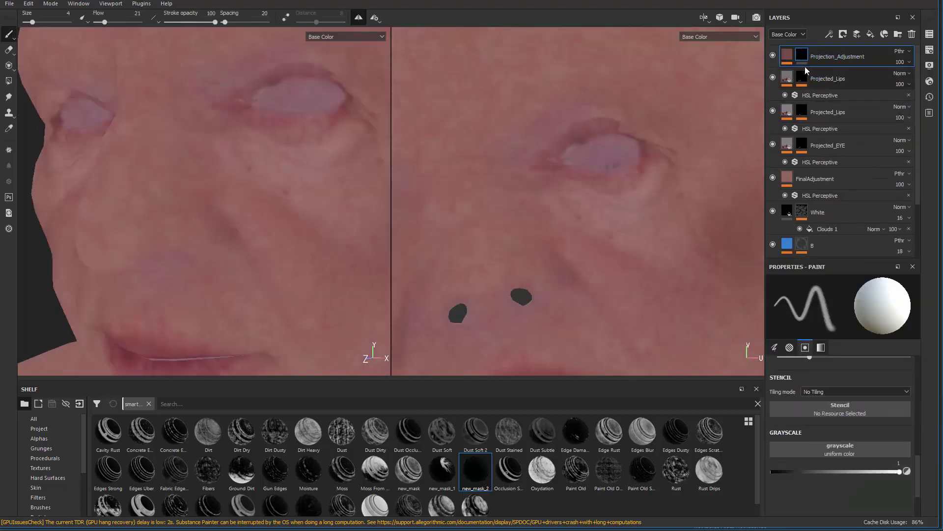
{"action": "right_click", "coordinate": [813, 57]}
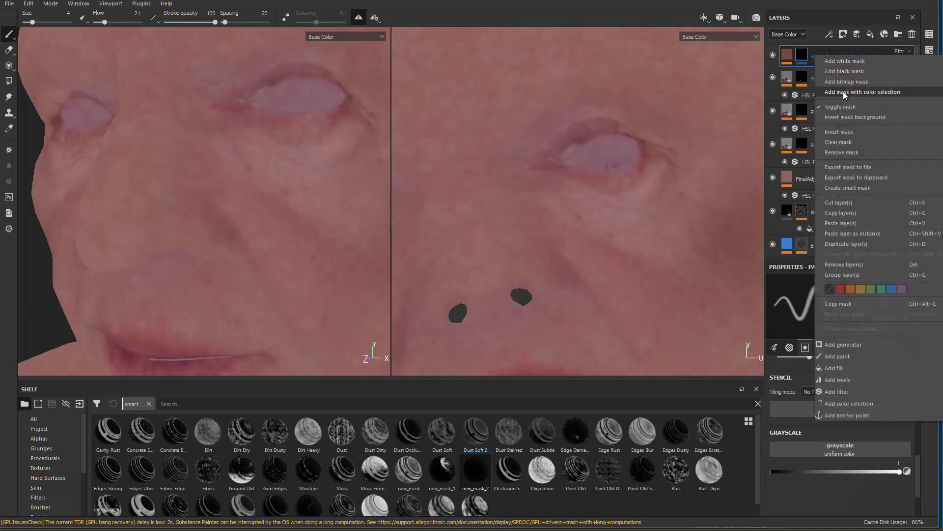
{"action": "left_click", "coordinate": [838, 359]}
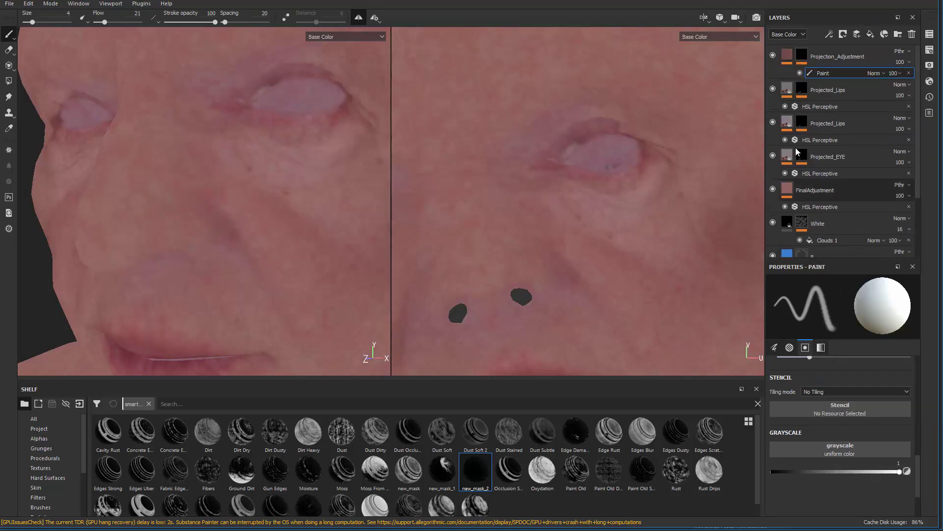
Step: Paint the Projection_Adjustment mask over the skin under the eyes with a brush size of 2.78
{"action": "mouse_move", "coordinate": [279, 197]}
{"action": "right_mouse_down", "text": "ctrl"}
{"action": "mouse_move", "coordinate": [250, 198]}
{"action": "mouse_move", "coordinate": [263, 199]}
{"action": "right_mouse_up", "text": "ctrl"}
{"action": "mouse_move", "coordinate": [268, 201]}
{"action": "left_mouse_down"}
{"action": "mouse_move", "coordinate": [290, 202]}
{"action": "mouse_move", "coordinate": [239, 172]}
{"action": "mouse_move", "coordinate": [305, 168]}
{"action": "mouse_move", "coordinate": [339, 192]}
{"action": "mouse_move", "coordinate": [339, 240]}
{"action": "mouse_move", "coordinate": [250, 160]}
{"action": "mouse_move", "coordinate": [263, 169]}
{"action": "mouse_move", "coordinate": [290, 153]}
{"action": "left_mouse_up"}
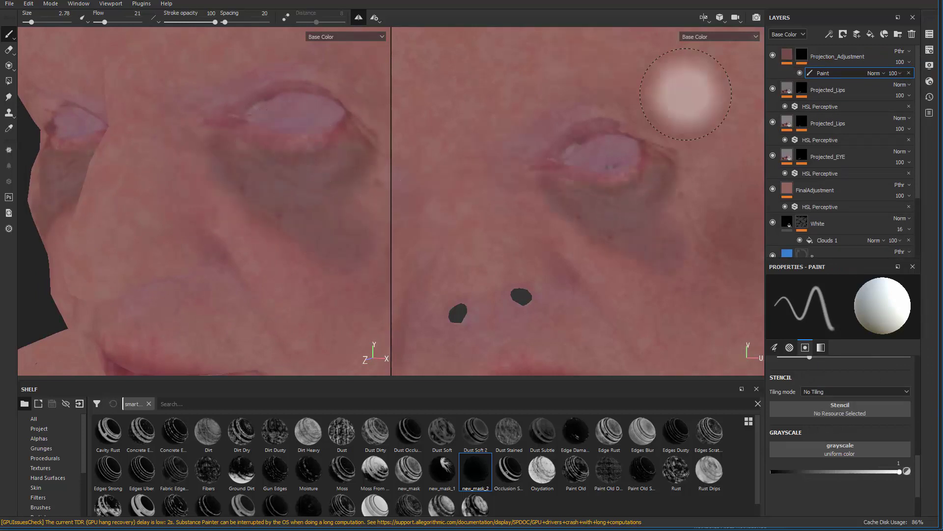
Step: Add a Blur filter to the mask of the Projection_Adjustment layer
{"action": "right_click", "coordinate": [838, 56]}
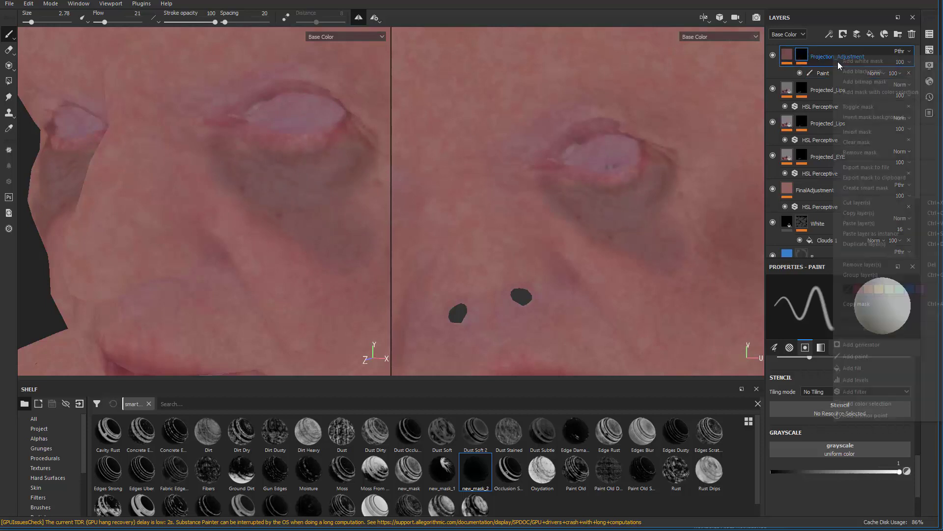
{"action": "left_click", "coordinate": [871, 390]}
{"action": "left_click", "coordinate": [840, 301]}
{"action": "type", "text": "hsl"}
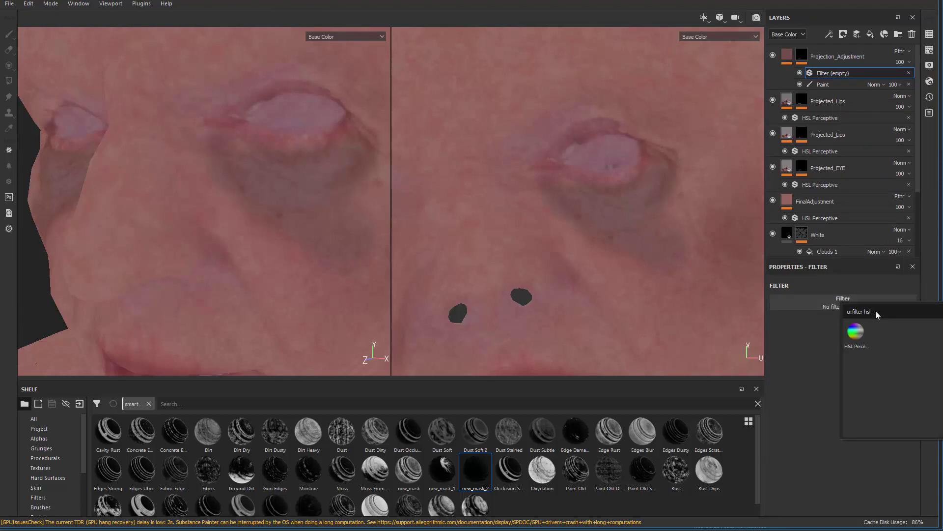
{"action": "key", "text": "BackSpace"}
{"action": "key", "text": "BackSpace"}
{"action": "key", "text": "BackSpace"}
{"action": "type", "text": "bl"}
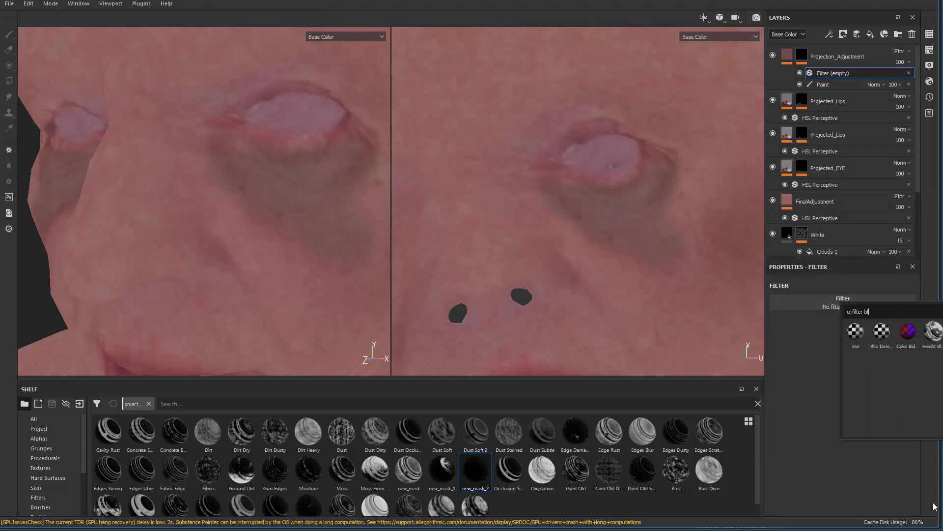
{"action": "left_click", "coordinate": [855, 331]}
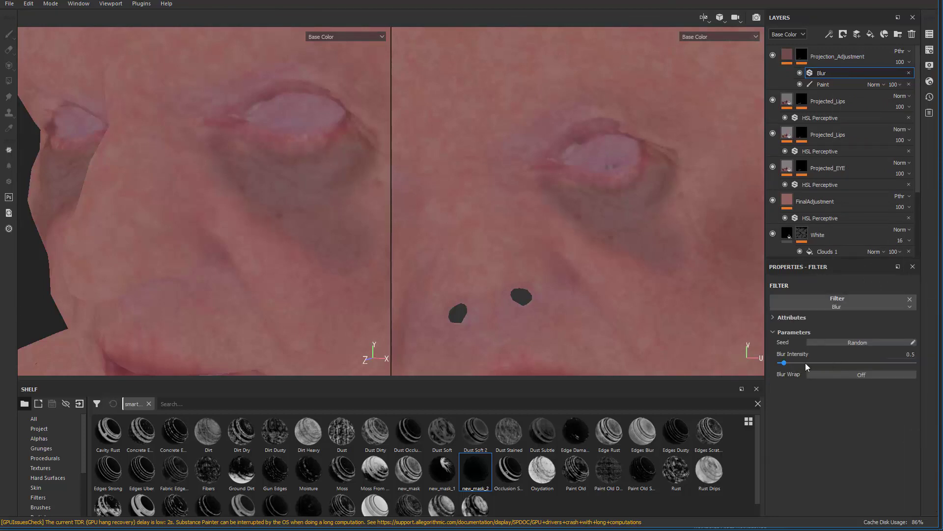
Step: Set the mask's blur intensity to 1.41 to soften the painted areas under the eyes
{"action": "left_click_drag", "start_coordinate": [800, 365], "coordinate": [801, 364]}
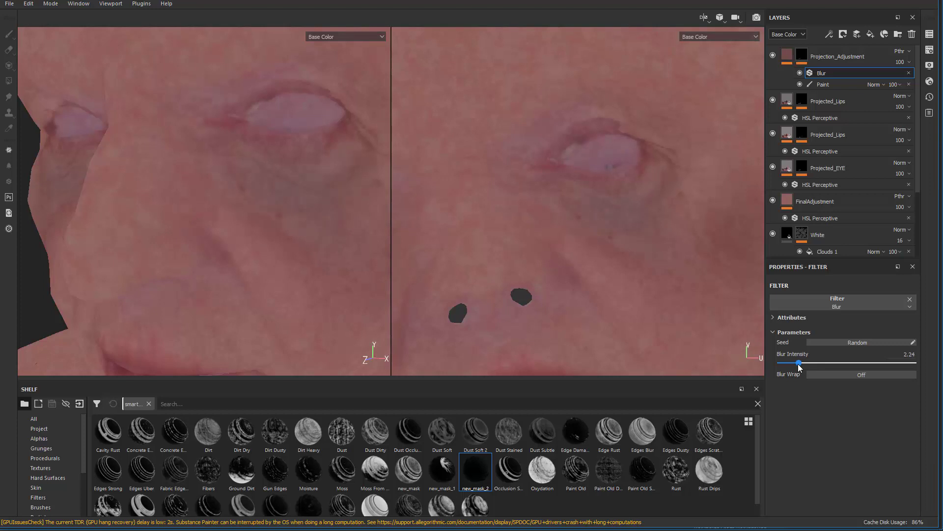
{"action": "left_click_drag", "start_coordinate": [216, 113], "coordinate": [249, 68], "text": "alt"}
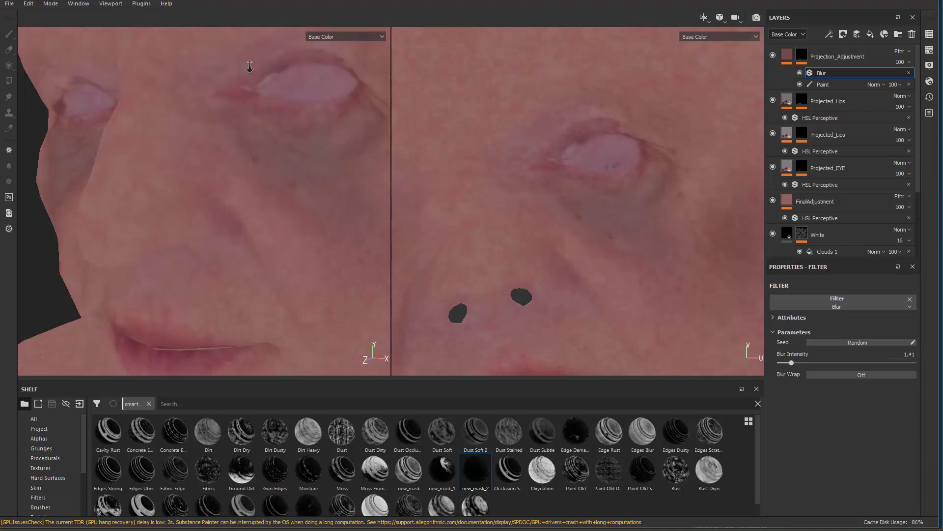
{"action": "right_click_drag", "start_coordinate": [248, 67], "coordinate": [242, 183], "text": "alt"}
{"action": "left_click_drag", "start_coordinate": [242, 184], "coordinate": [276, 190], "text": "alt"}
Step: Set the Projection_Adjustment layer's HSL Perceptive filter to a saturation of 0.6 and a lightness of 0.4
{"action": "left_click", "coordinate": [782, 59]}
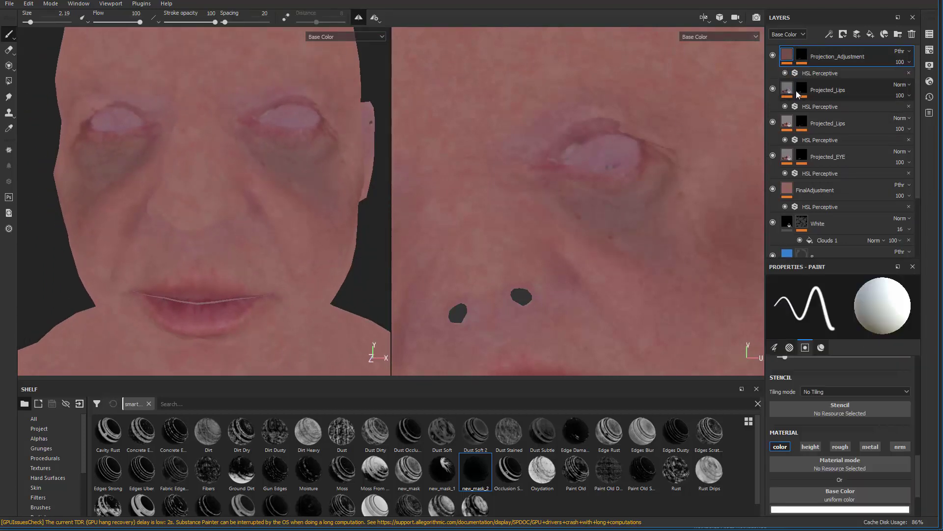
{"action": "left_click", "coordinate": [808, 74]}
{"action": "left_click_drag", "start_coordinate": [833, 429], "coordinate": [860, 414]}
{"action": "left_click_drag", "start_coordinate": [268, 256], "coordinate": [295, 259], "text": "alt"}
{"action": "right_click_drag", "start_coordinate": [294, 259], "coordinate": [278, 292], "text": "alt"}
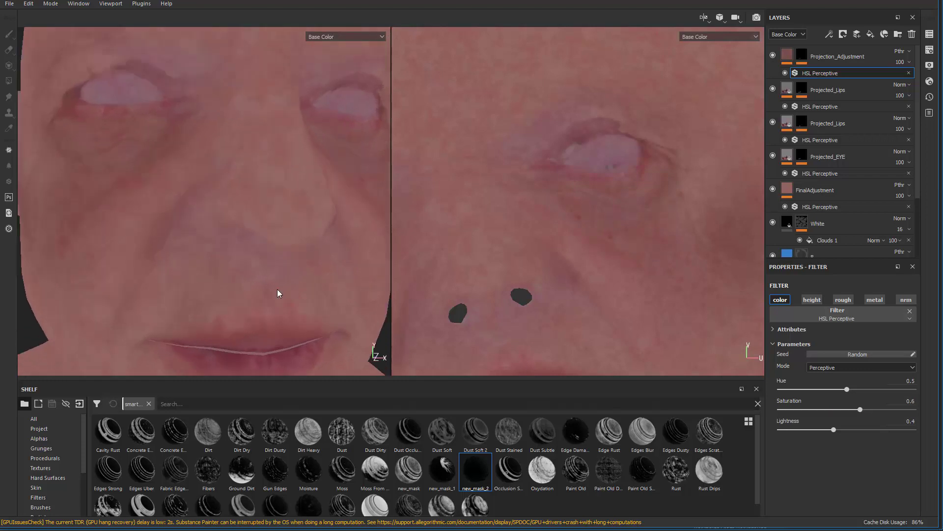
Step: Try a lightness of 0.27 and a saturation of 0.74 on the Projection_Adjustment layer's HSL Perceptive filter, and undo both changes
{"action": "left_click_drag", "start_coordinate": [278, 293], "coordinate": [343, 286], "text": "alt"}
{"action": "right_click_drag", "start_coordinate": [343, 286], "coordinate": [370, 297], "text": "alt"}
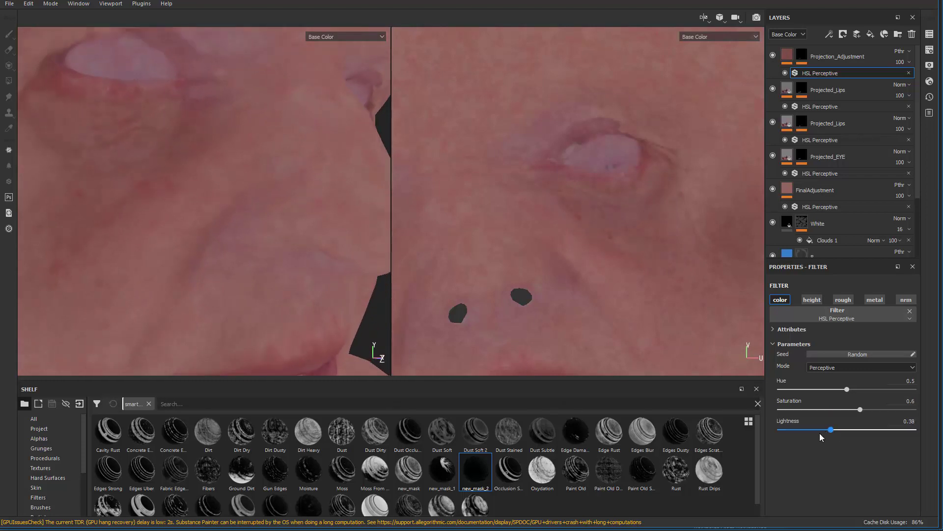
{"action": "left_click_drag", "start_coordinate": [820, 432], "coordinate": [816, 435]}
{"action": "left_click", "coordinate": [879, 410]}
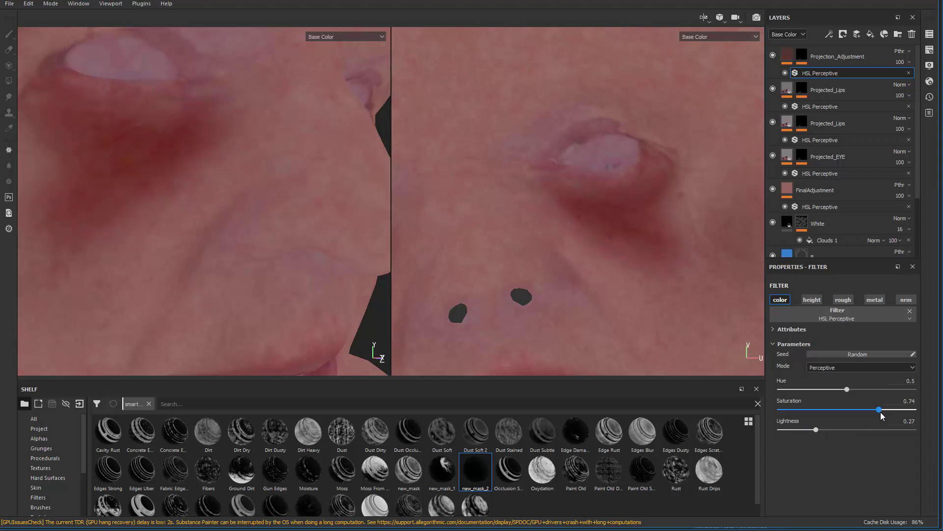
{"action": "right_click_drag", "start_coordinate": [335, 317], "coordinate": [228, 217], "text": "alt"}
{"action": "left_click_drag", "start_coordinate": [227, 217], "coordinate": [183, 238], "text": "alt"}
{"action": "key", "text": "ctrl+z"}
{"action": "key", "text": "ctrl+z"}
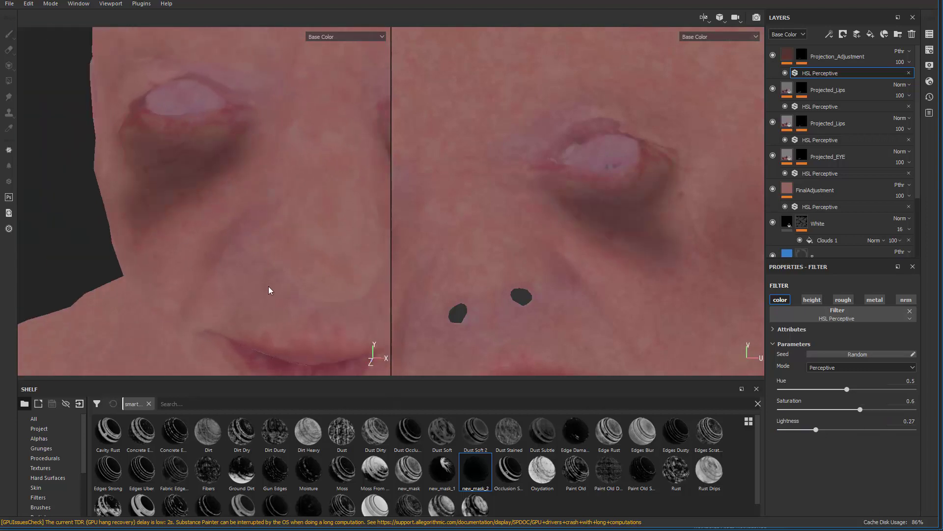
Step: Raise the lightness of the Projection_Adjustment layer's HSL Perceptive filter to 0.43, keeping the hue at 0.5
{"action": "left_click_drag", "start_coordinate": [276, 301], "coordinate": [288, 255], "text": "alt"}
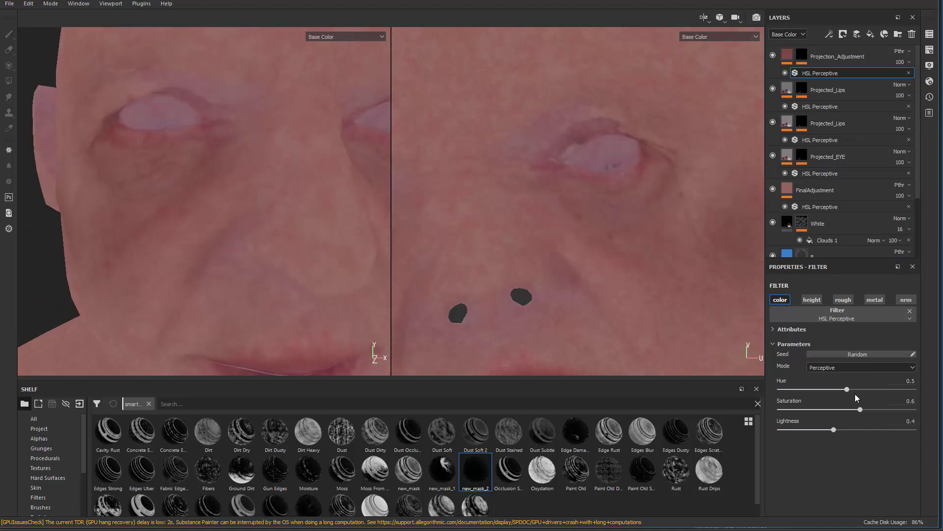
{"action": "left_click_drag", "start_coordinate": [847, 389], "coordinate": [850, 389]}
{"action": "right_click_drag", "start_coordinate": [136, 147], "coordinate": [202, 216], "text": "alt"}
{"action": "left_click_drag", "start_coordinate": [202, 216], "coordinate": [222, 232], "text": "alt"}
{"action": "middle_click_drag", "start_coordinate": [222, 232], "coordinate": [180, 192], "text": "alt"}
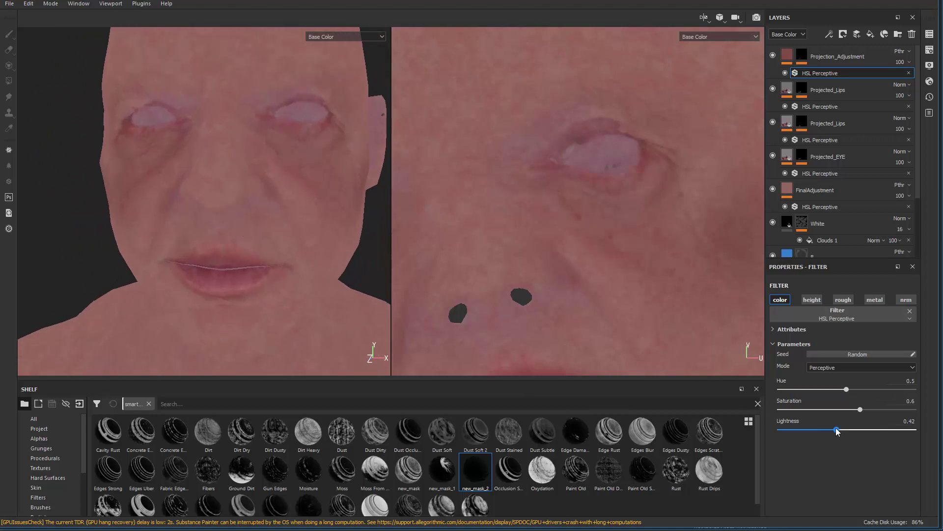
{"action": "scroll", "coordinate": [198, 241], "scroll_direction": "down", "scroll_amount": 3}
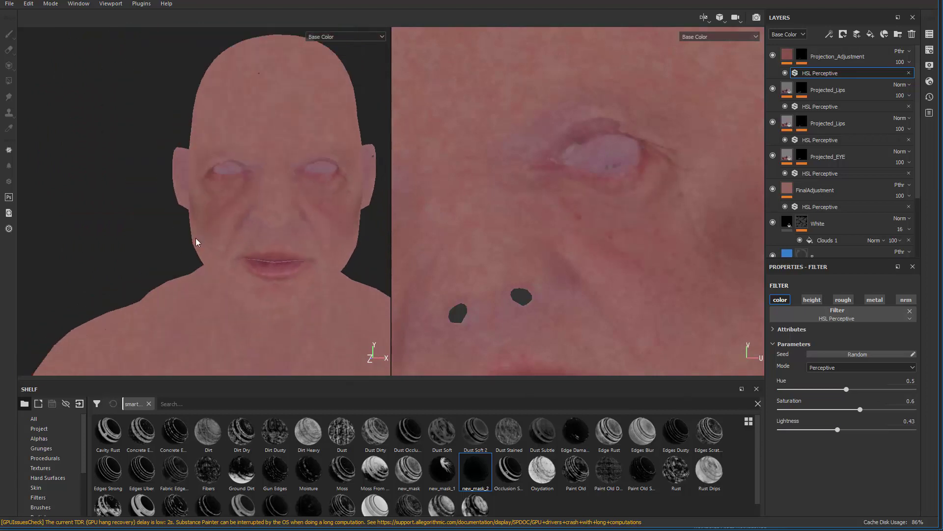
Step: Check the face from both sides and switch the viewports from Base Color to the full Material display
{"action": "left_click_drag", "start_coordinate": [198, 241], "coordinate": [298, 271], "text": "alt"}
{"action": "scroll", "coordinate": [264, 276], "scroll_direction": "up", "scroll_amount": 2}
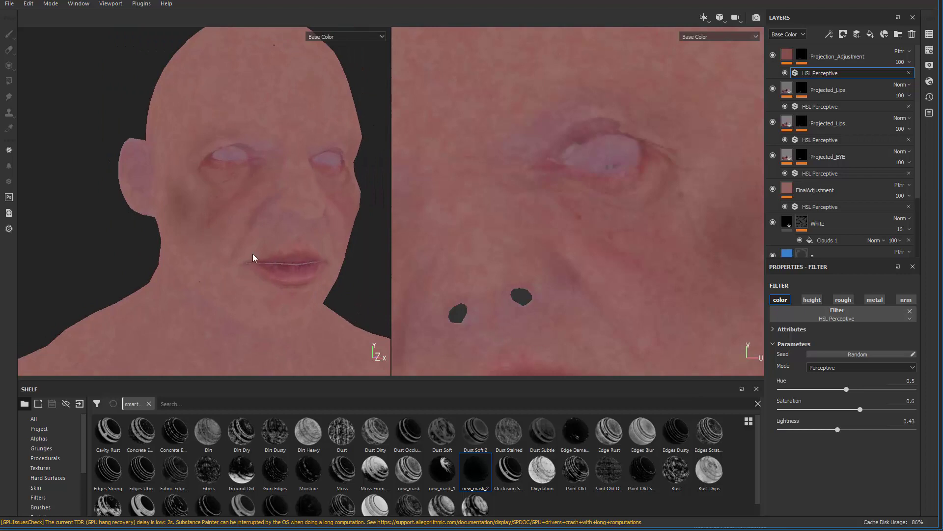
{"action": "left_click_drag", "start_coordinate": [240, 266], "coordinate": [150, 242], "text": "alt"}
{"action": "key", "text": "m"}
{"action": "left_click_drag", "start_coordinate": [261, 248], "coordinate": [294, 260], "text": "alt"}
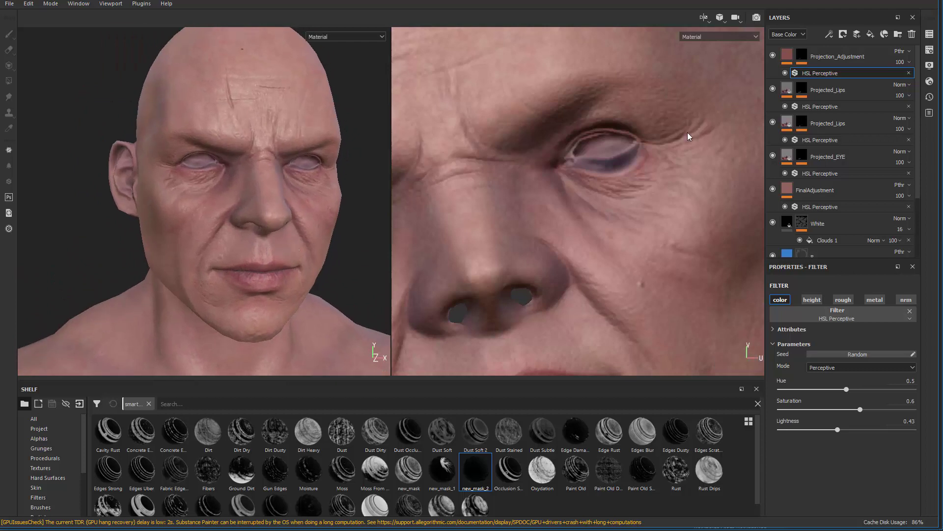
Step: Hide the Projection_Adjustment, both Projected_Lips and Projected_EYE layers, and show them again to compare the skin with and without them
{"action": "left_click", "coordinate": [859, 160]}
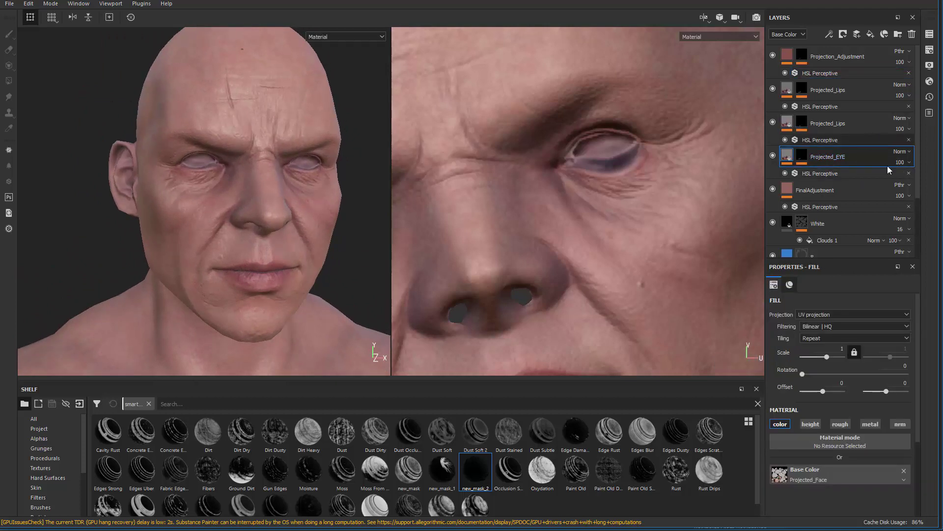
{"action": "left_click", "coordinate": [773, 55]}
{"action": "left_click", "coordinate": [773, 88]}
{"action": "left_click", "coordinate": [773, 122]}
{"action": "left_click", "coordinate": [773, 156]}
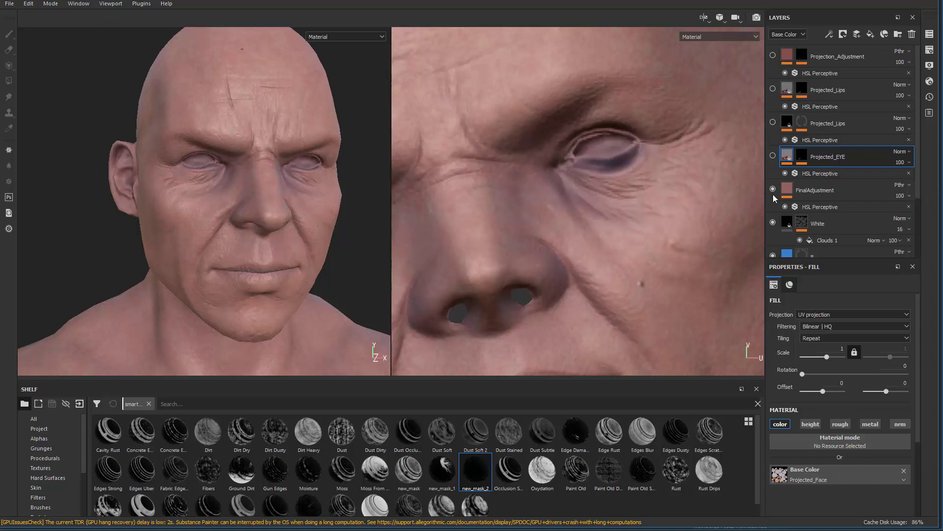
{"action": "scroll", "coordinate": [242, 254], "scroll_direction": "up", "scroll_amount": 2}
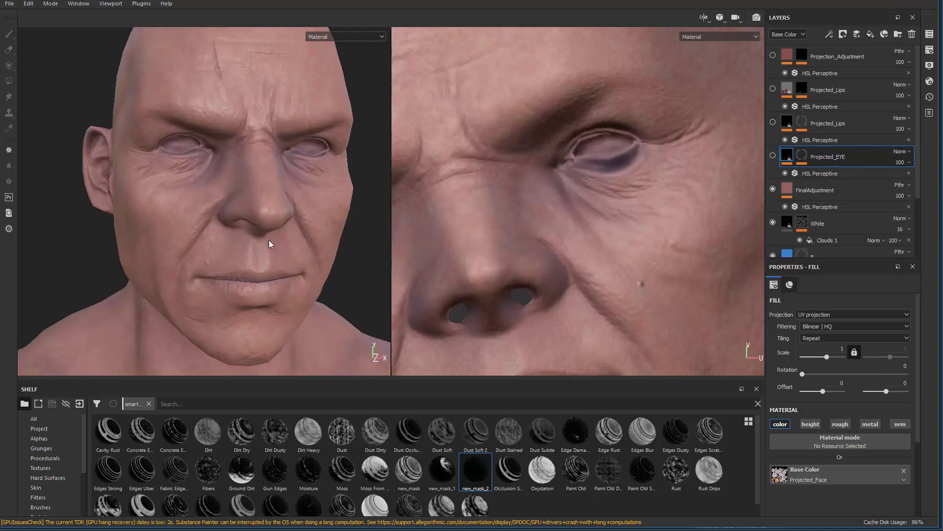
{"action": "left_click", "coordinate": [772, 155]}
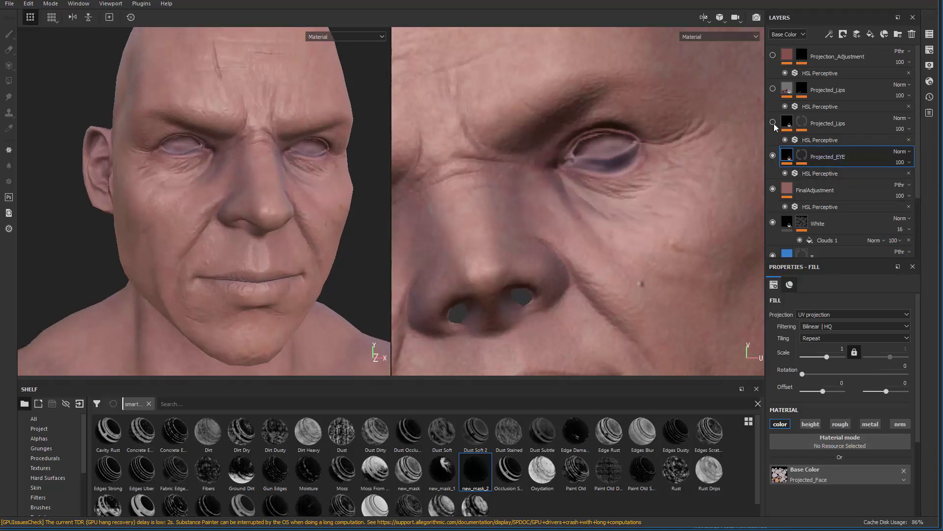
{"action": "left_click", "coordinate": [773, 122]}
{"action": "left_click", "coordinate": [773, 88]}
{"action": "left_click", "coordinate": [773, 55]}
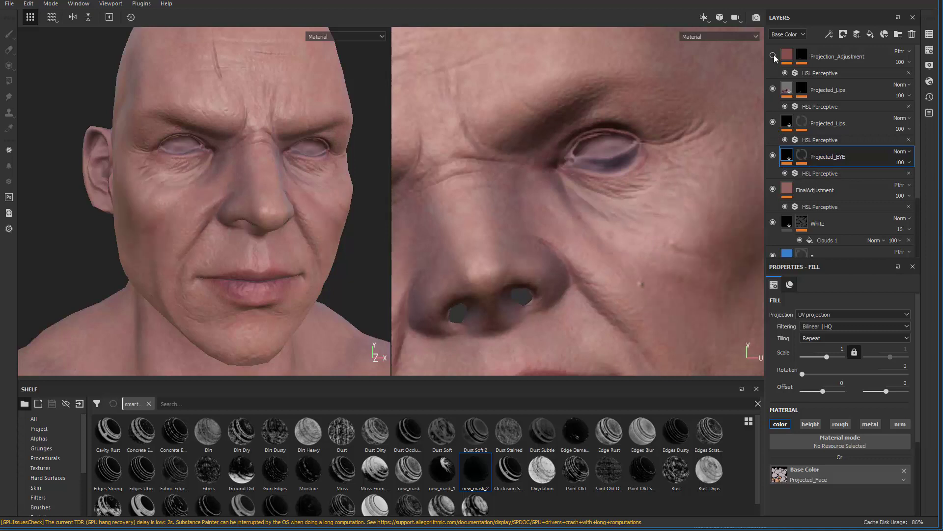
Step: Examine the blended skin color on the head and shoulders from several angles and distances
{"action": "scroll", "coordinate": [131, 179], "scroll_direction": "down", "scroll_amount": 2}
{"action": "right_click_drag", "start_coordinate": [130, 179], "coordinate": [117, 195], "text": "alt"}
{"action": "mouse_move", "coordinate": [221, 273]}
{"action": "left_mouse_down", "text": "alt"}
{"action": "mouse_move", "coordinate": [162, 287]}
{"action": "mouse_move", "coordinate": [139, 267]}
{"action": "mouse_move", "coordinate": [166, 286]}
{"action": "mouse_move", "coordinate": [216, 275]}
{"action": "left_mouse_up", "text": "alt"}
{"action": "right_click_drag", "start_coordinate": [114, 181], "coordinate": [106, 191], "text": "alt"}
{"action": "left_click_drag", "start_coordinate": [106, 191], "coordinate": [307, 373], "text": "alt"}
{"action": "left_click_drag", "start_coordinate": [233, 192], "coordinate": [256, 308], "text": "alt"}
{"action": "middle_click_drag", "start_coordinate": [244, 302], "coordinate": [257, 292], "text": "alt"}
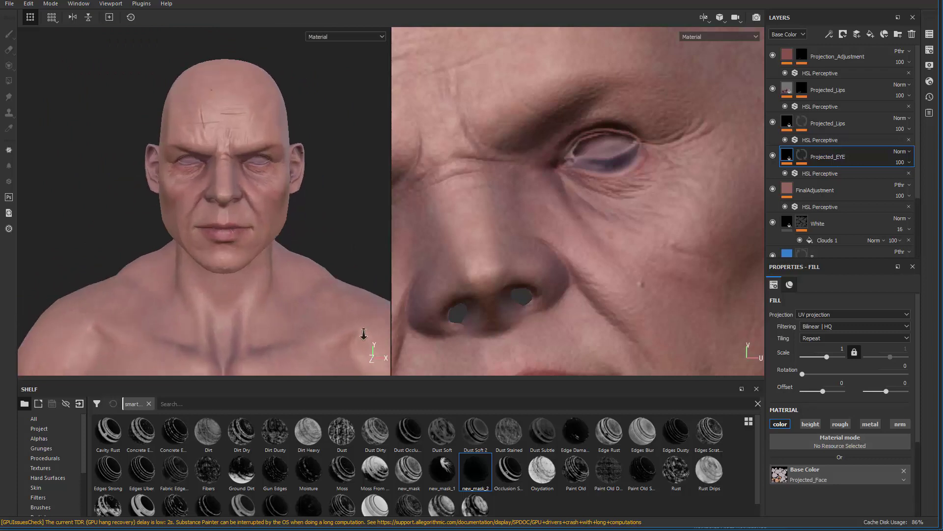
{"action": "right_click_drag", "start_coordinate": [258, 292], "coordinate": [275, 255], "text": "alt"}
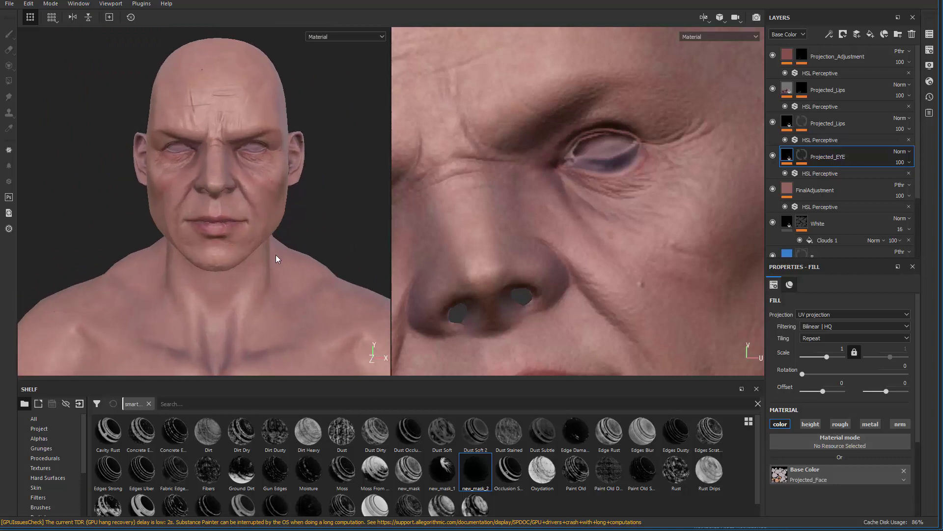
{"action": "left_click_drag", "start_coordinate": [239, 226], "coordinate": [162, 219], "text": "alt"}
{"action": "left_click_drag", "start_coordinate": [280, 247], "coordinate": [205, 195], "text": "alt"}
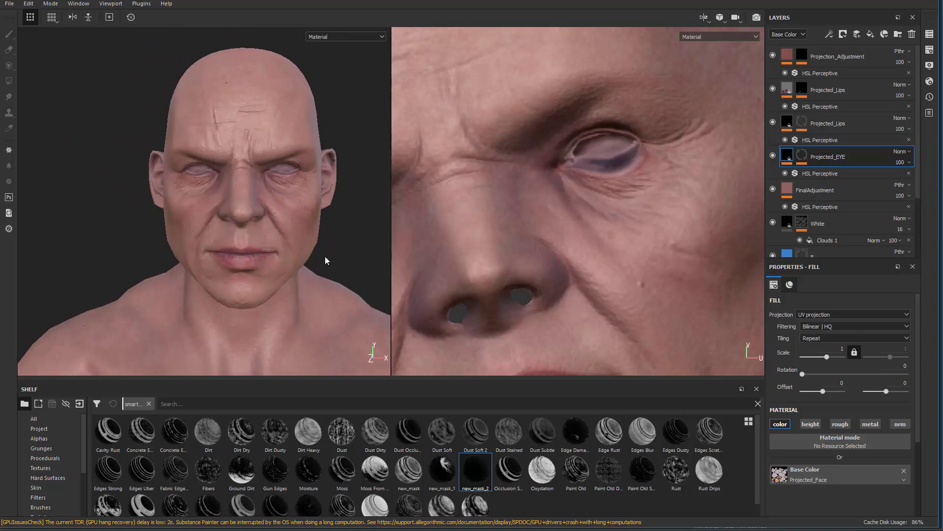
{"action": "left_click_drag", "start_coordinate": [267, 281], "coordinate": [323, 279], "text": "alt"}
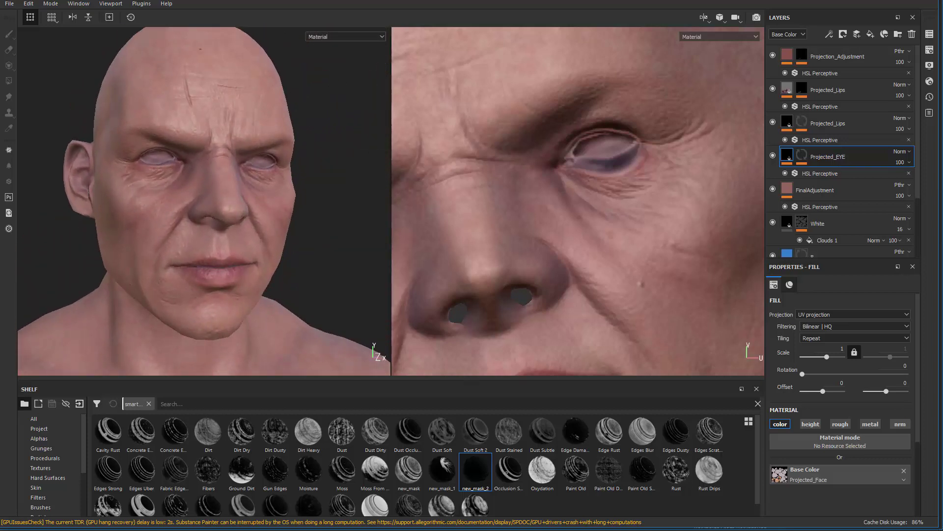